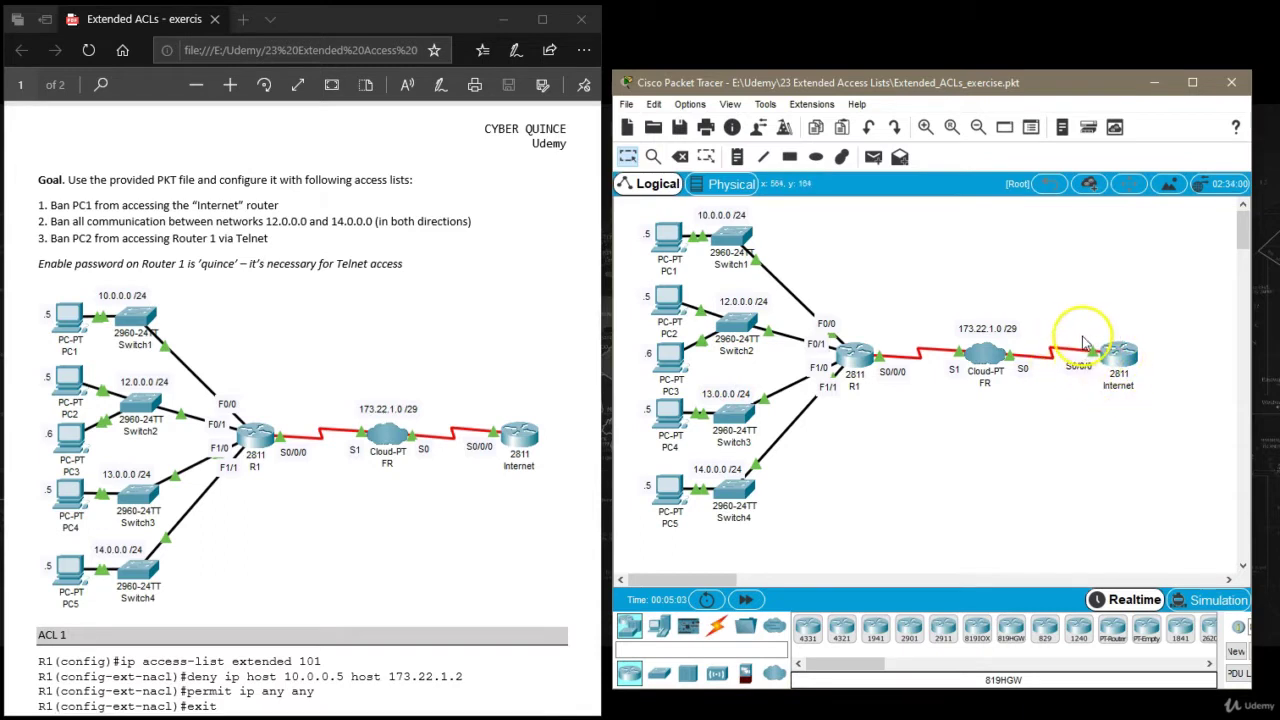
Open R1's command line and enter privileged EXEC mode with the enable password.
mouse_move(1063, 360)
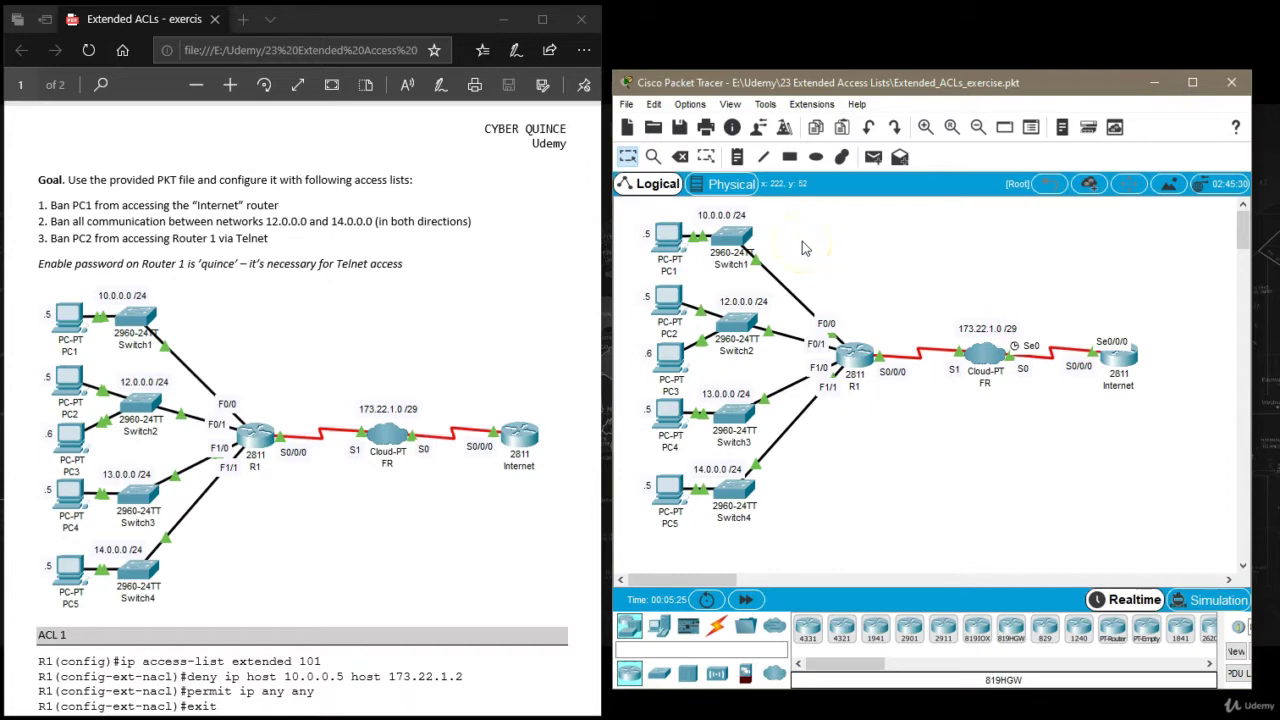
click(858, 352)
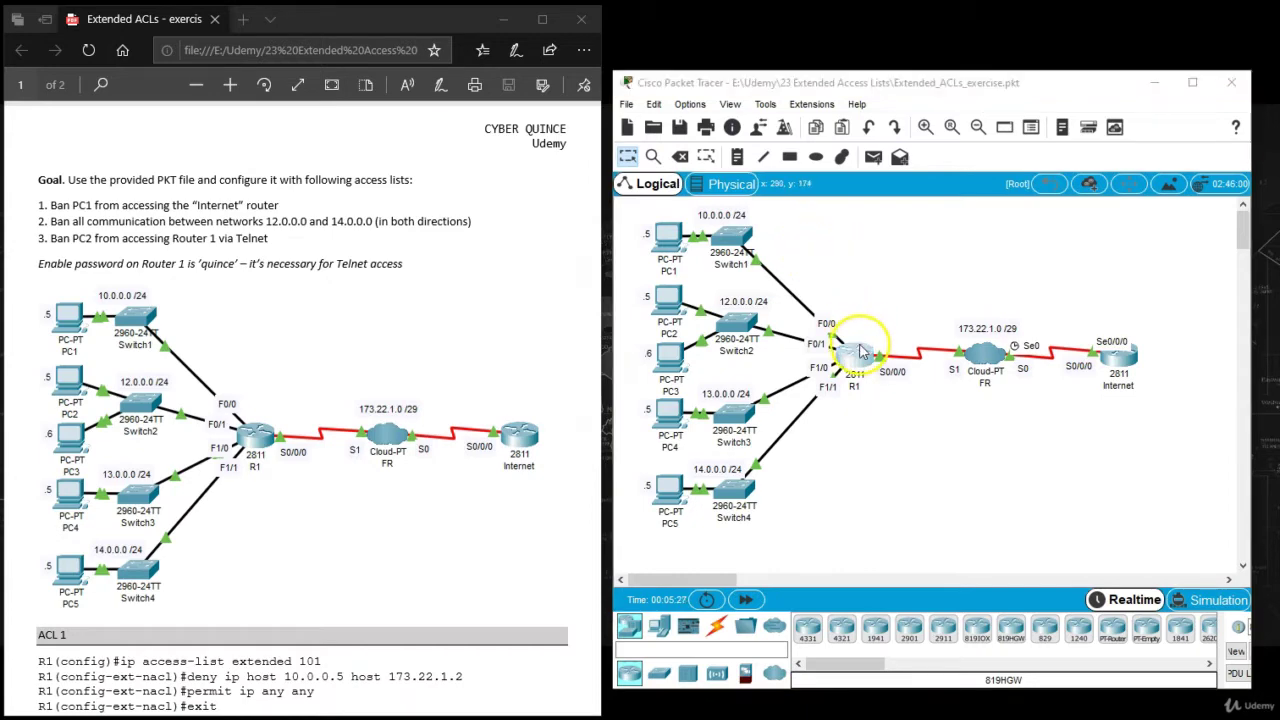
drag(885, 276, 1040, 294)
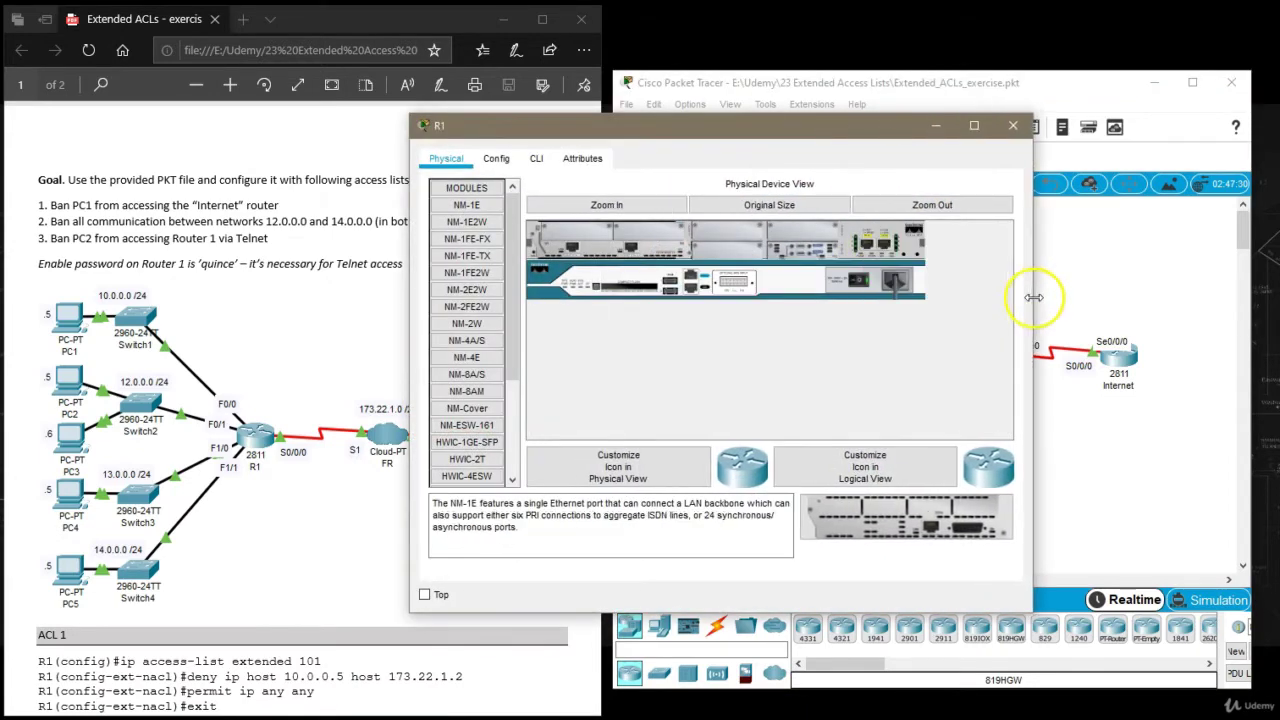
drag(815, 125, 889, 131)
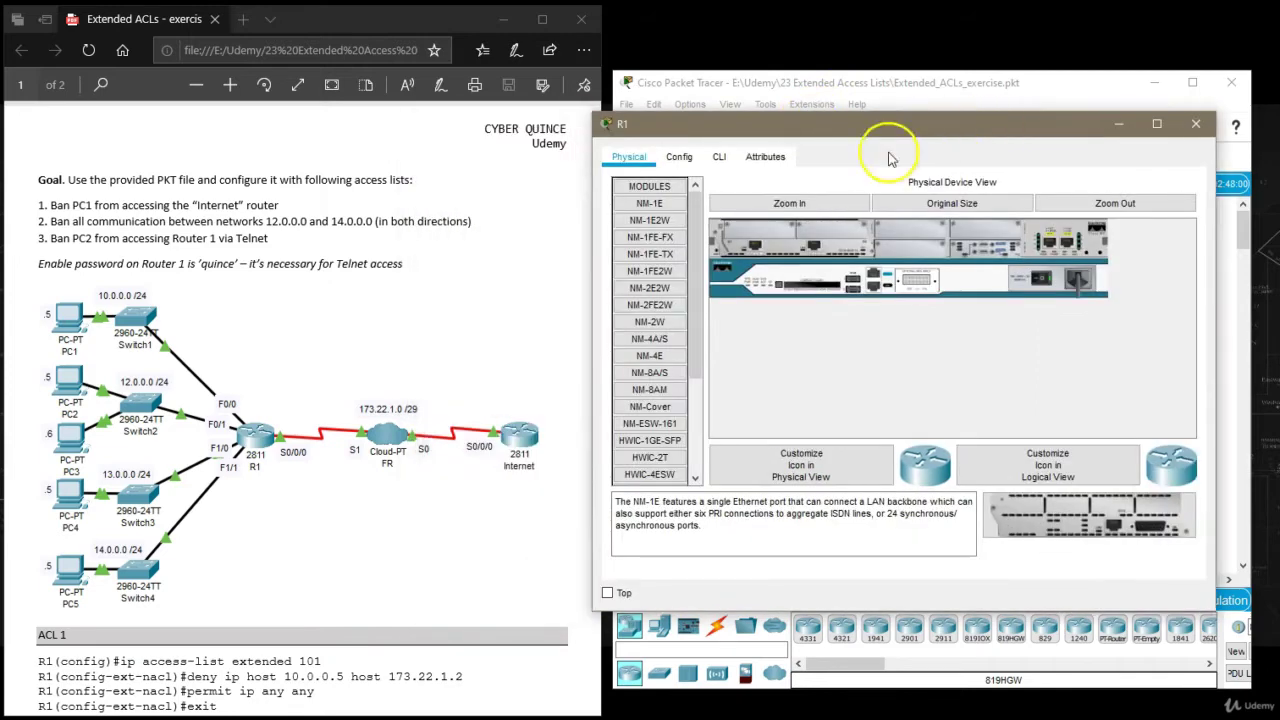
click(719, 157)
key(Return)
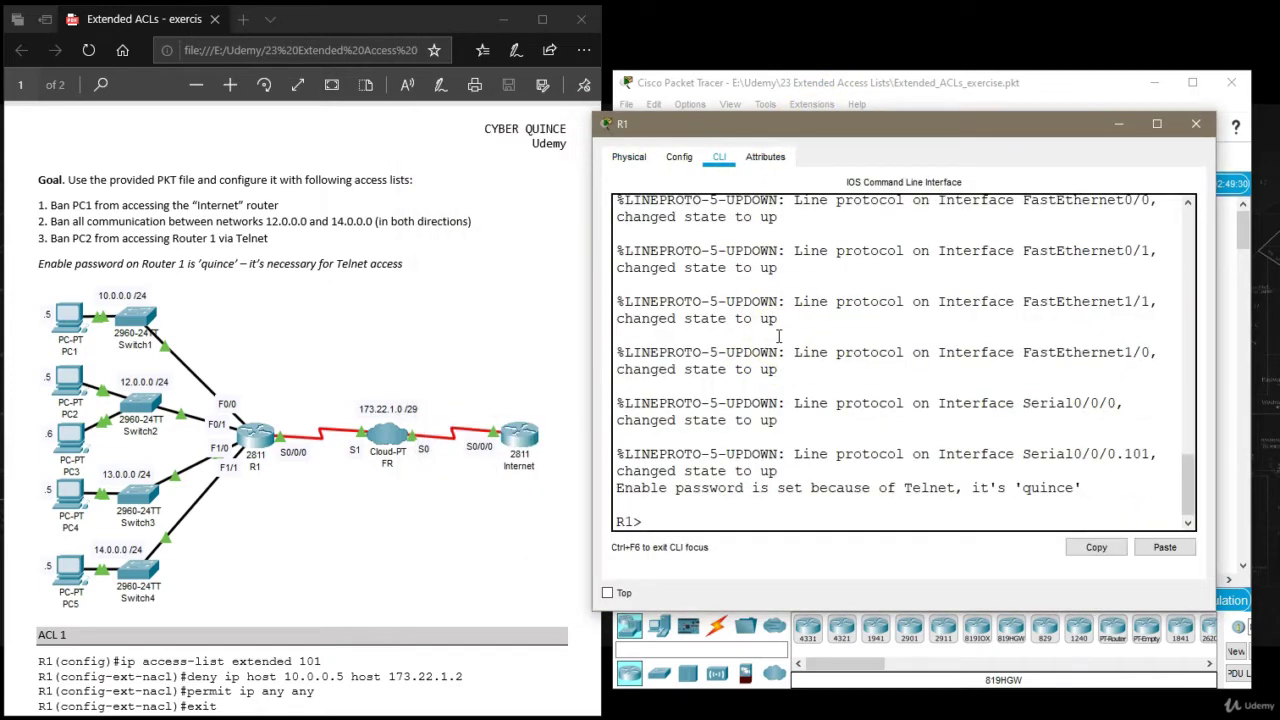
key(Return)
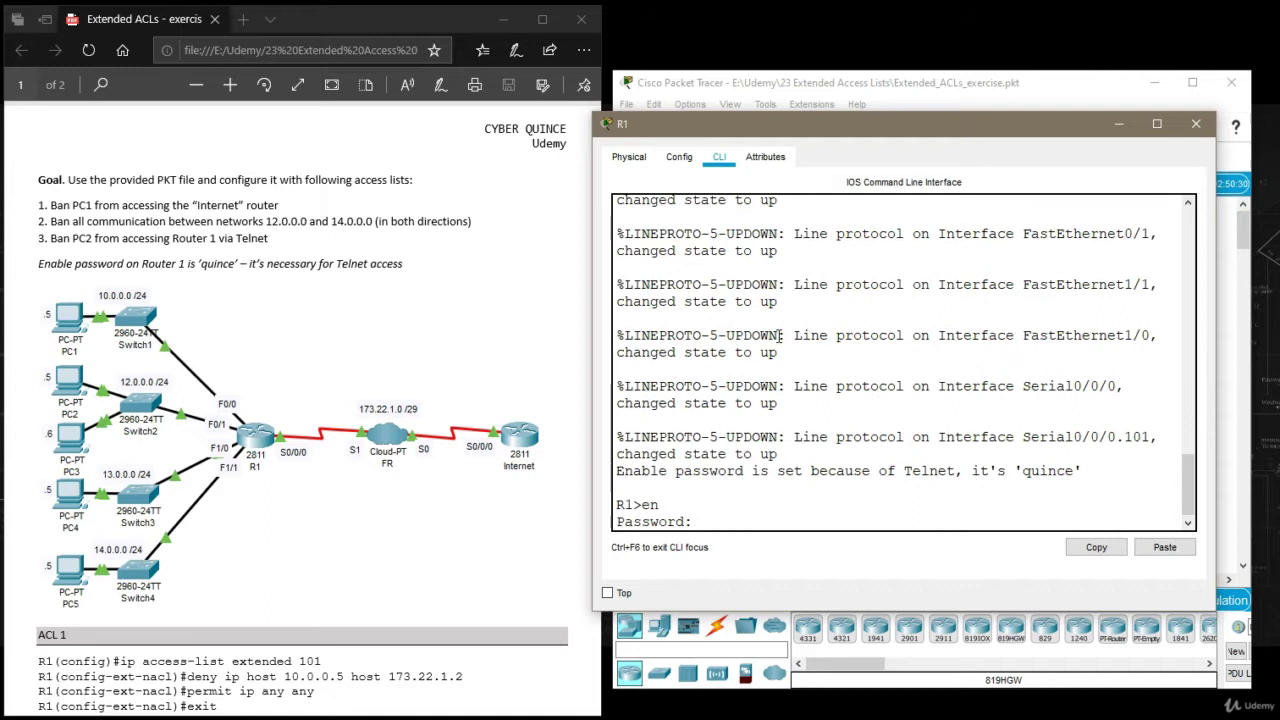
key(Return)
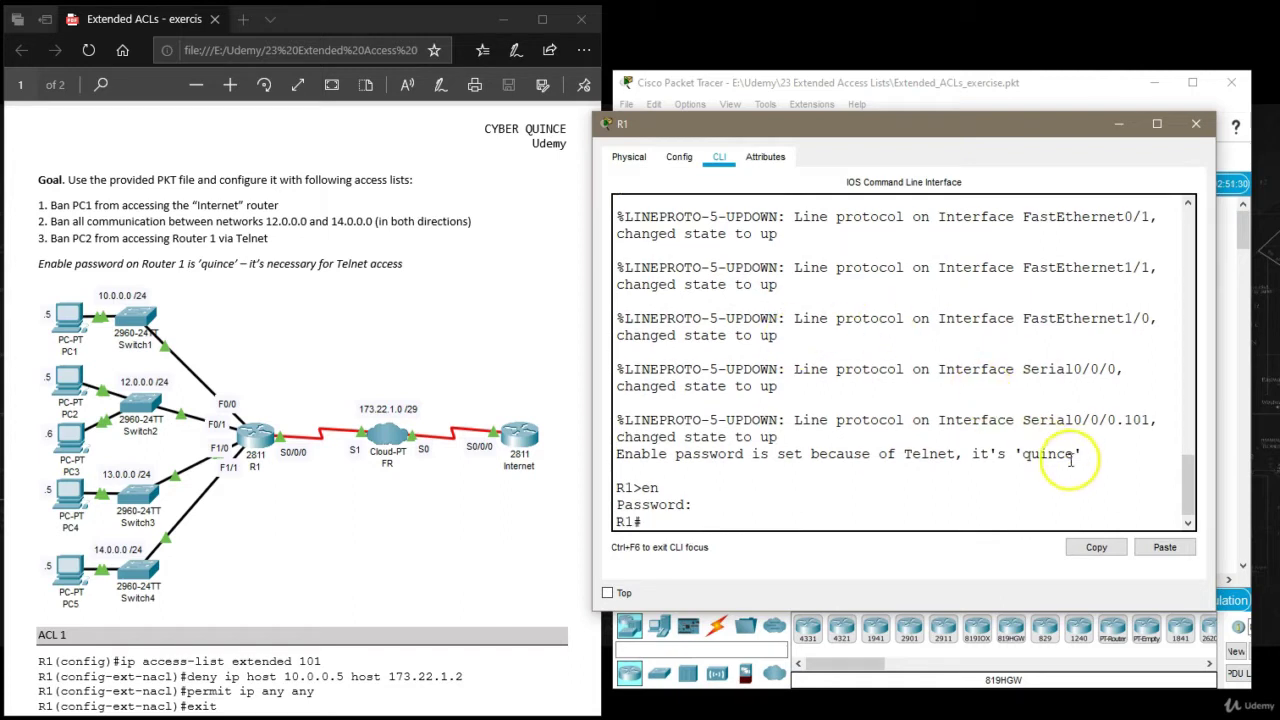
double_click(1060, 453)
click(759, 522)
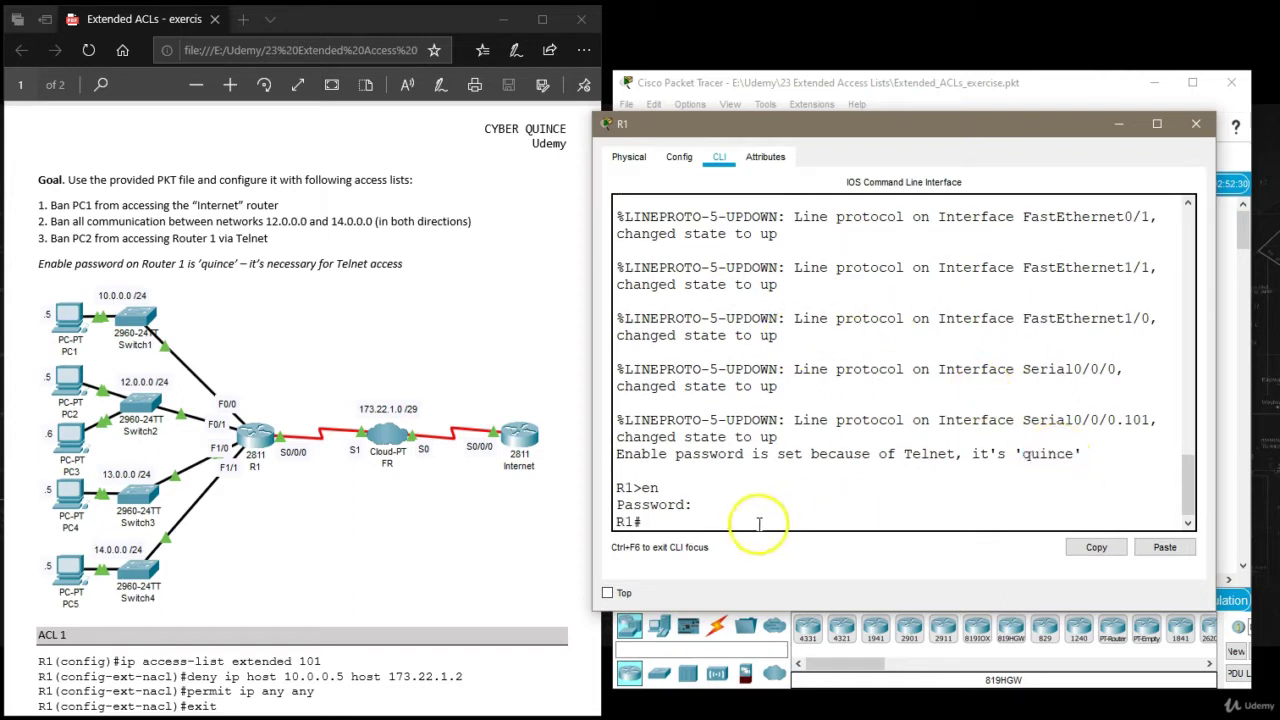
Enter global configuration and create extended access list 101.
text(conf t)
key(Return)
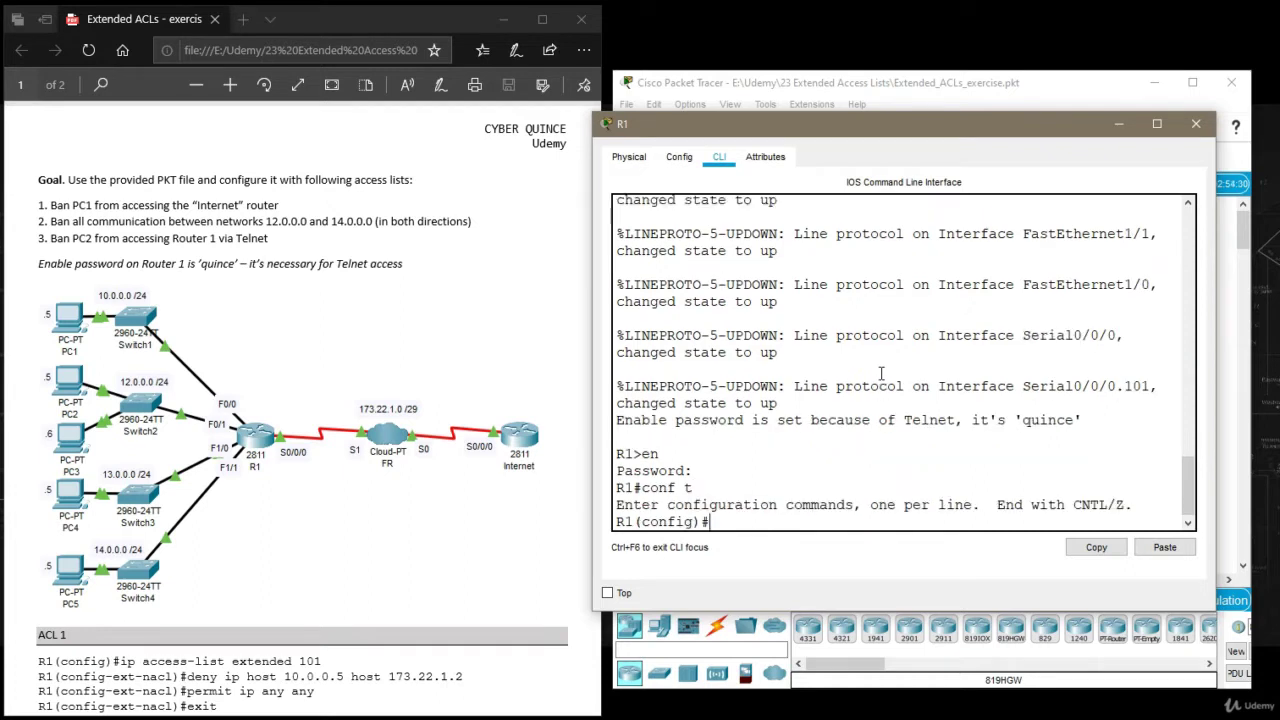
text(ip acc)
key(Tab)
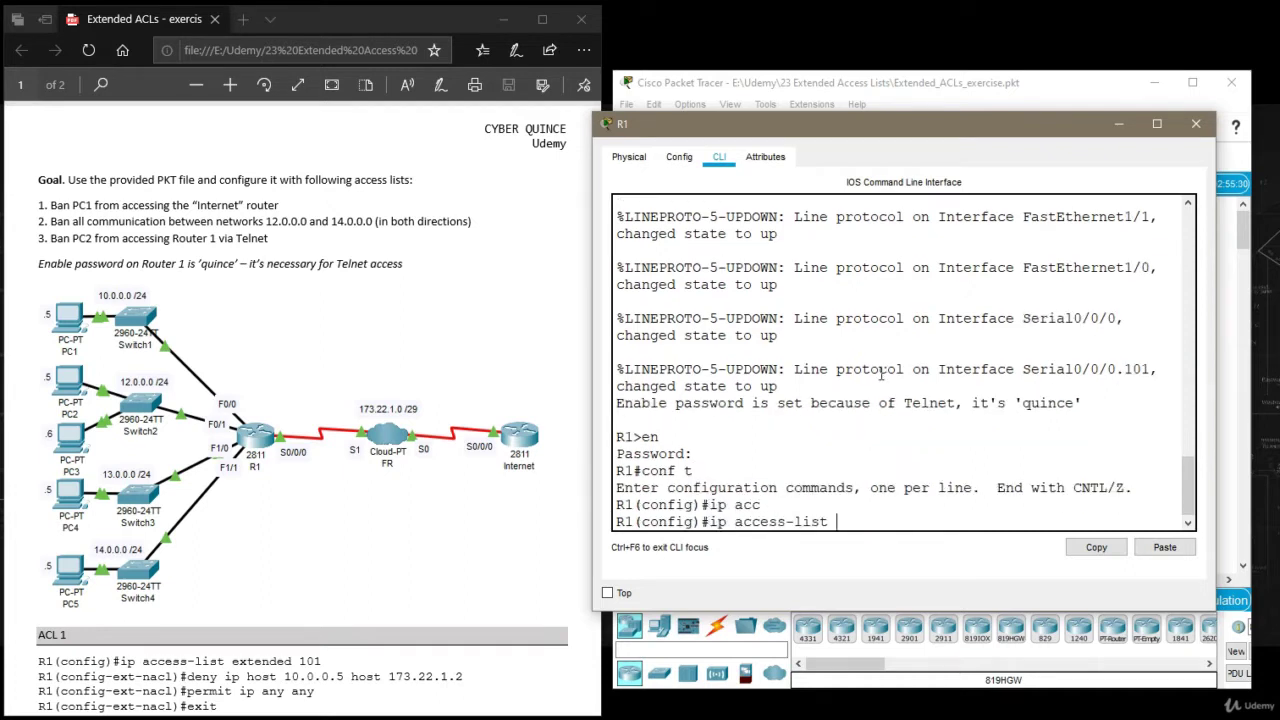
text(ext)
key(Tab)
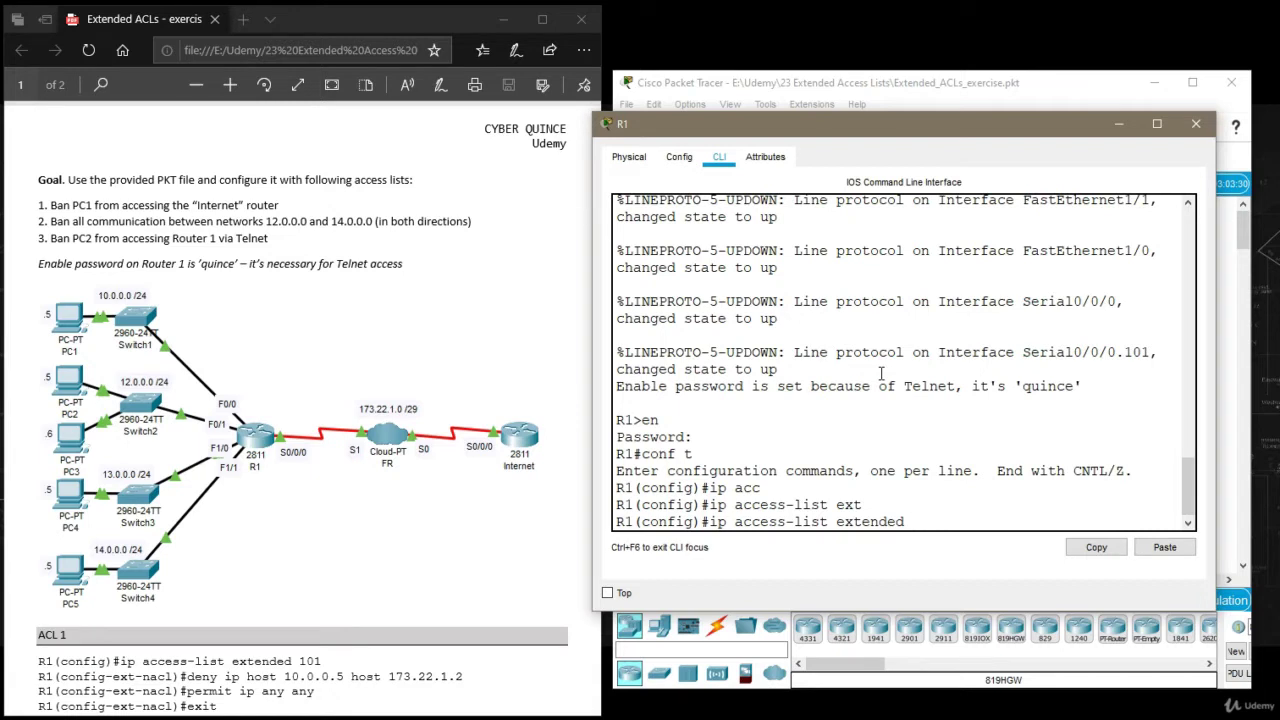
text(101)
key(Return)
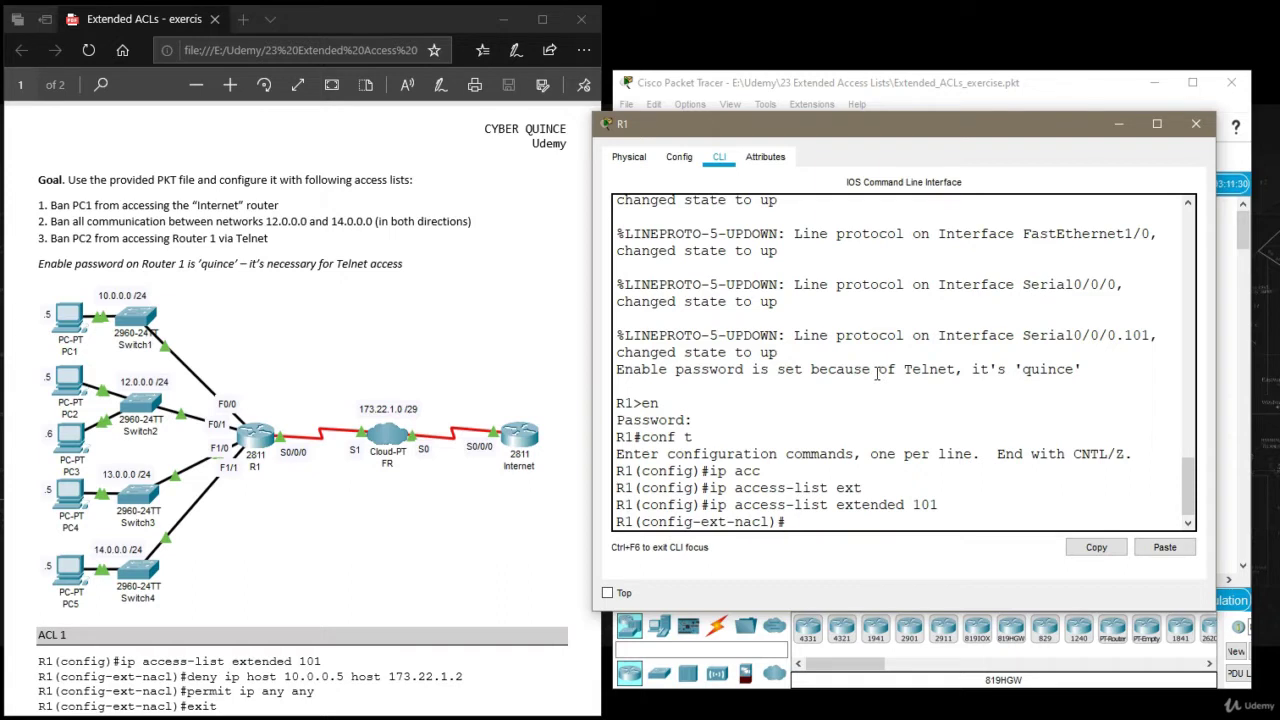
Add the entry deny ip host 10.0.0.5 host 173.22.1.2 to access list 101.
text(deny)
text(ip host)
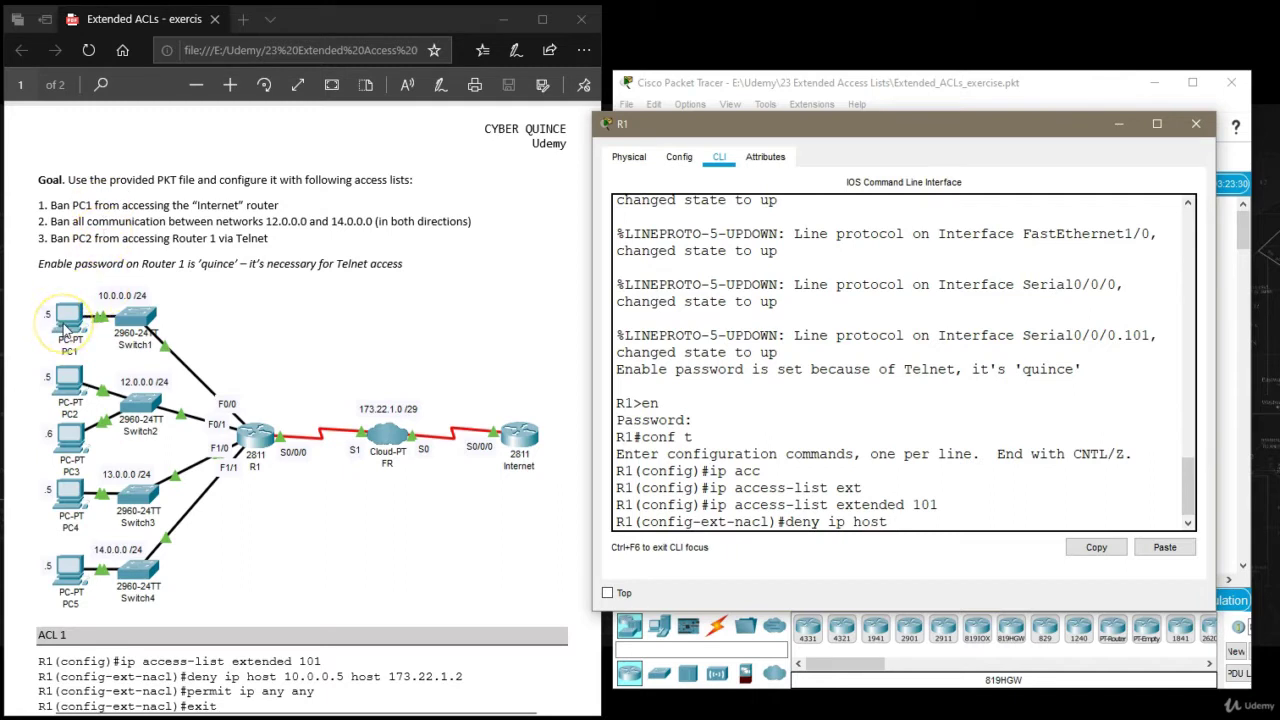
text(10.0.0.5)
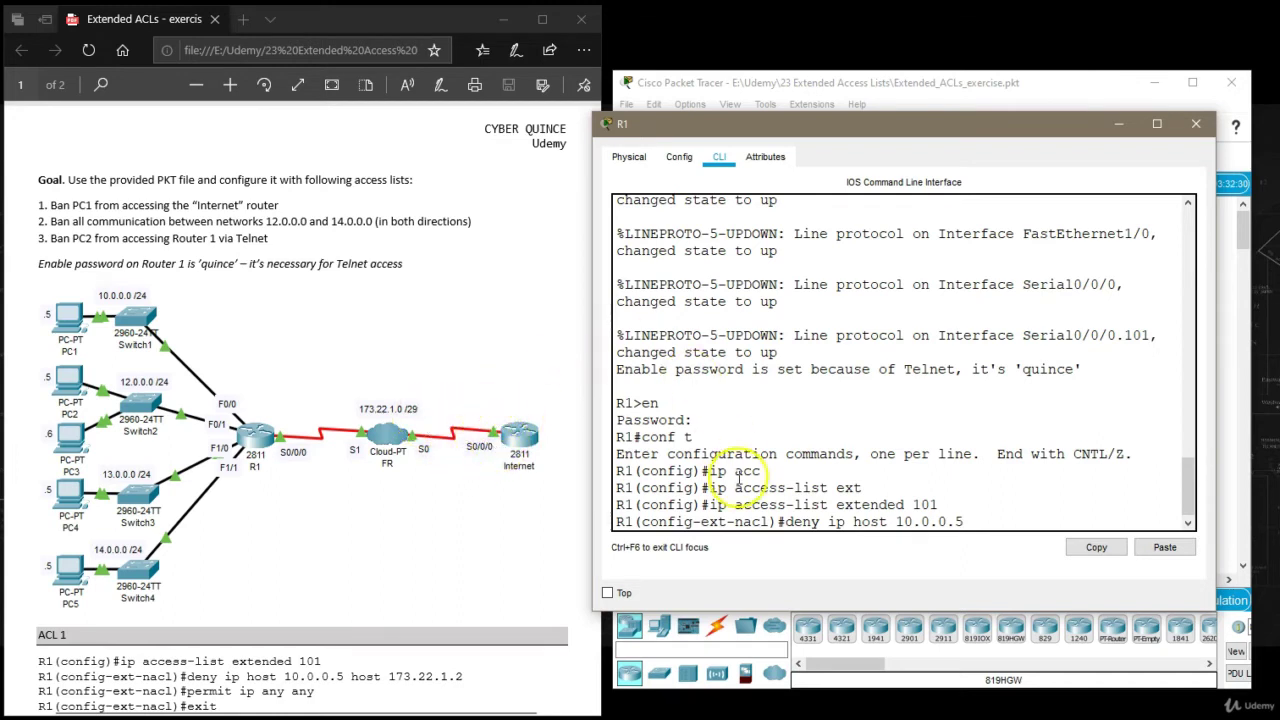
text(host 173.)
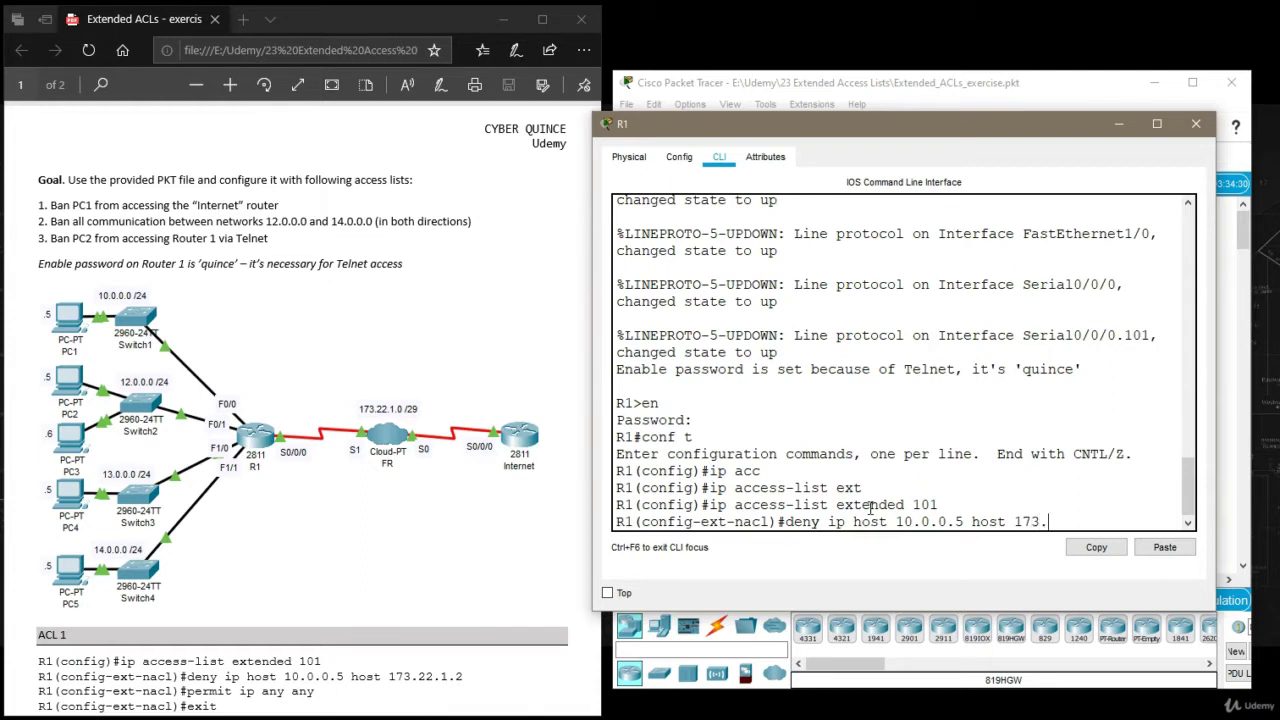
text(22.1.2)
key(Return)
Close R1's configuration window, then reopen it.
click(1128, 124)
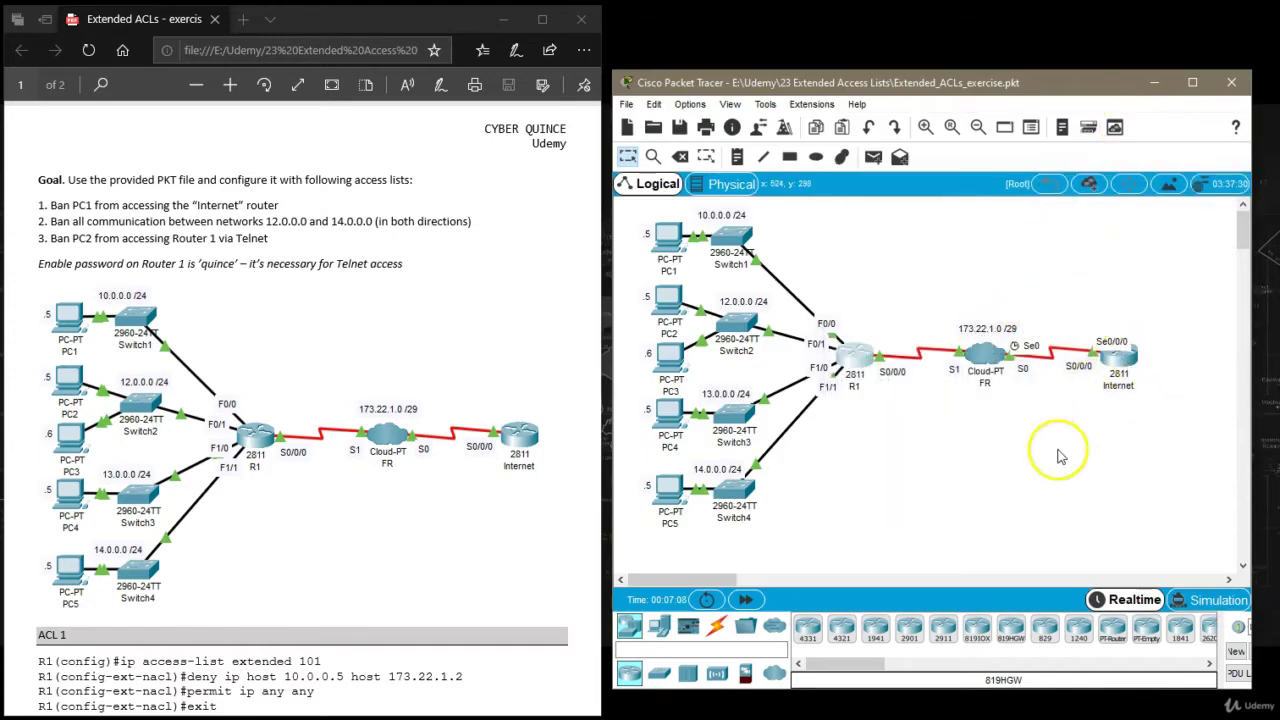
mouse_move(1118, 365)
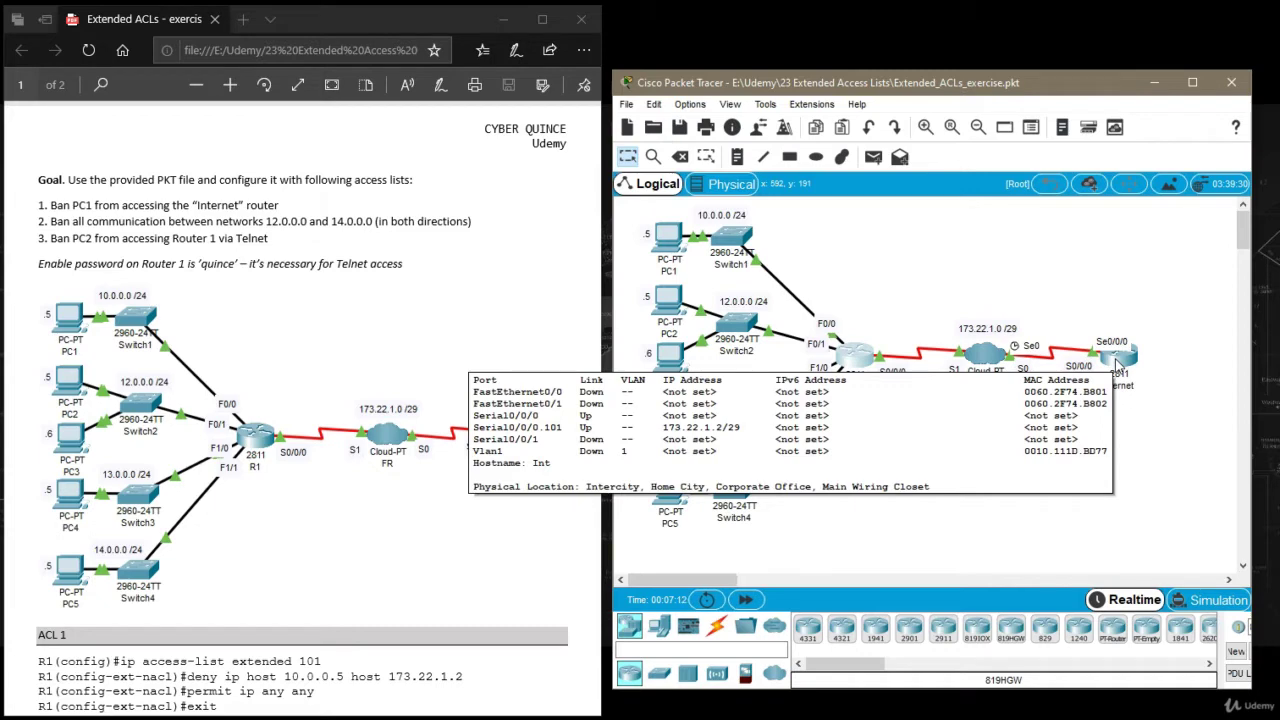
click(868, 360)
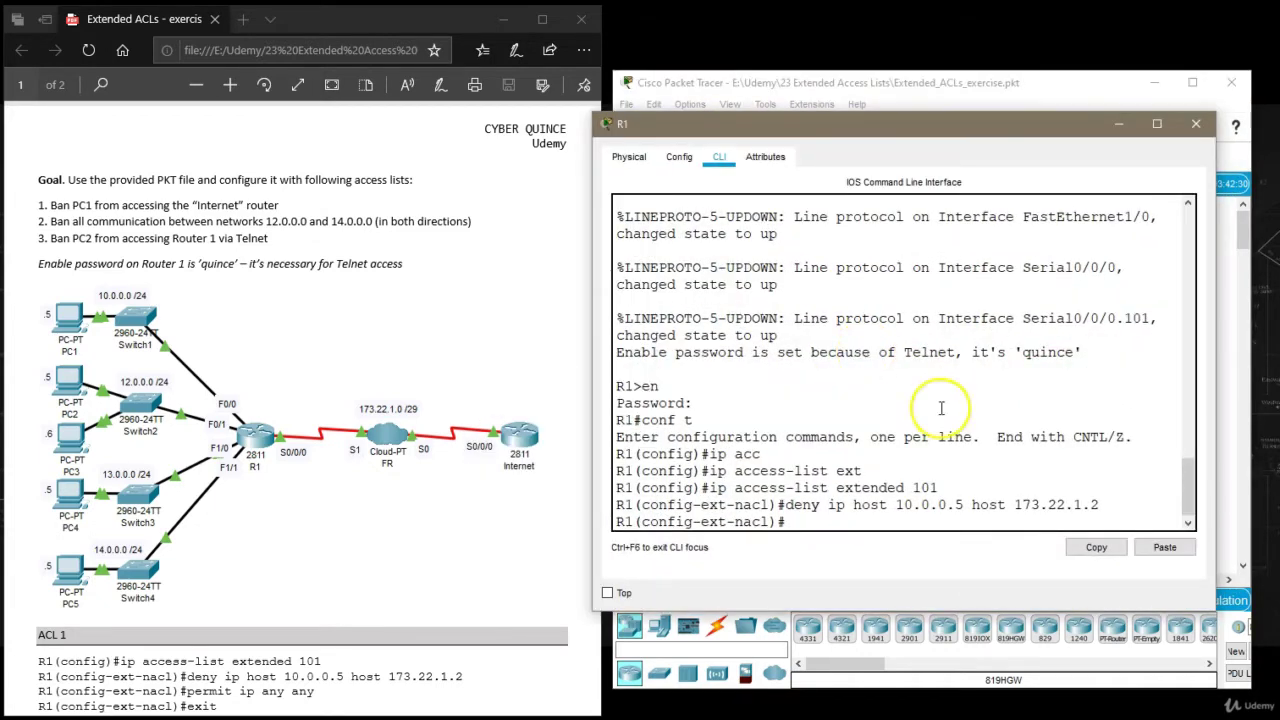
Add permit ip any any to ACL 101 and exit back to global configuration.
click(950, 522)
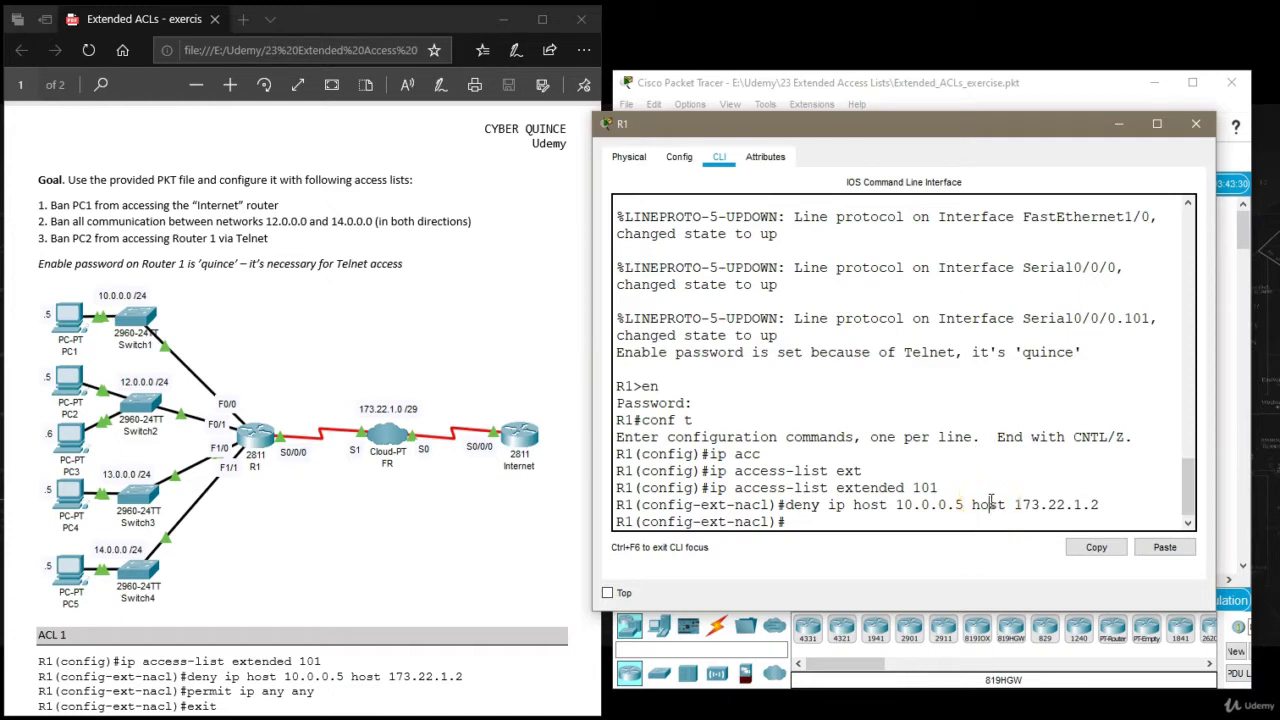
double_click(990, 504)
click(849, 520)
text(permit ip)
text(any)
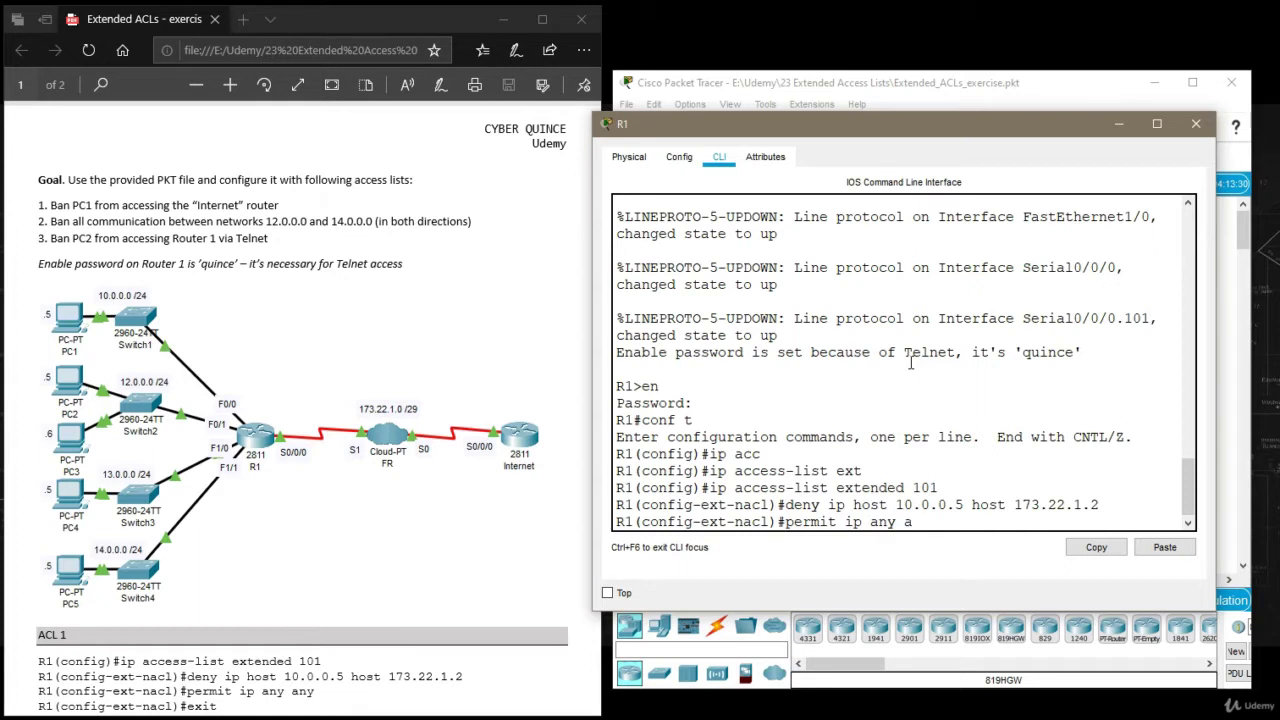
text(ny)
key(Return)
key(Return)
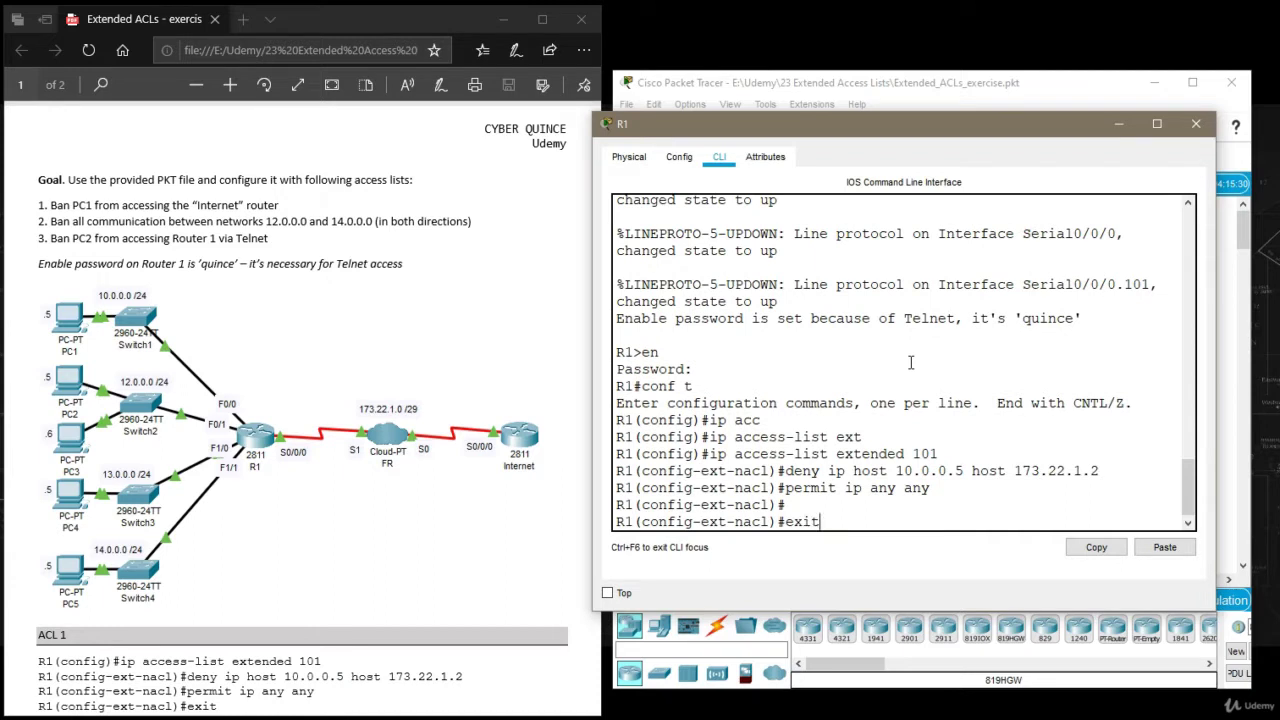
key(Return)
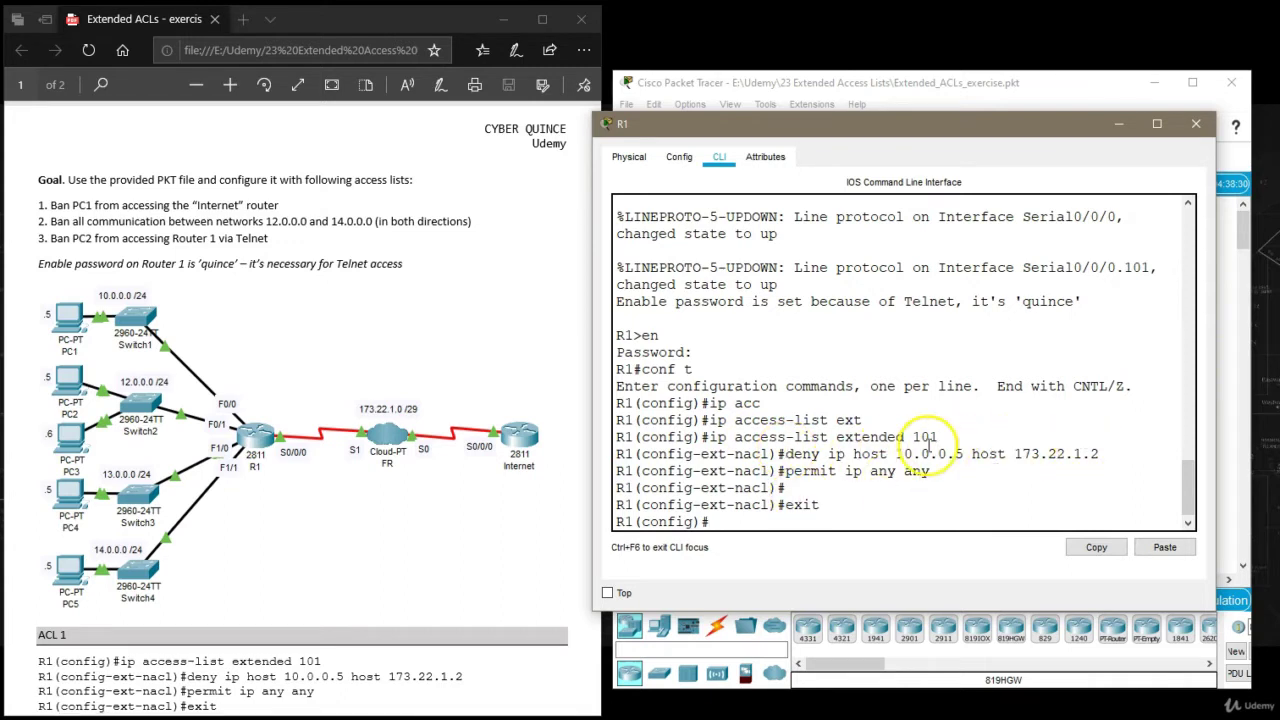
Review ACL 101's host deny entry and permit ip any any entry in R1's console.
drag(853, 454, 1098, 454)
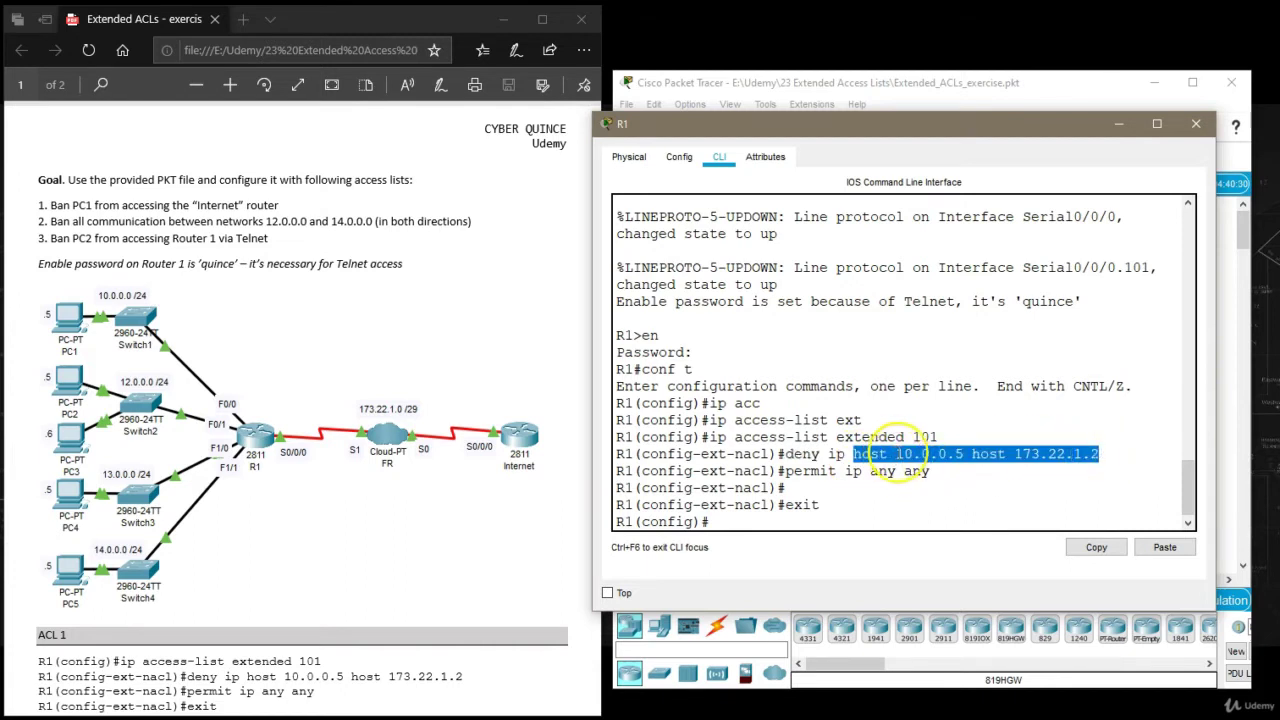
drag(895, 455, 1105, 452)
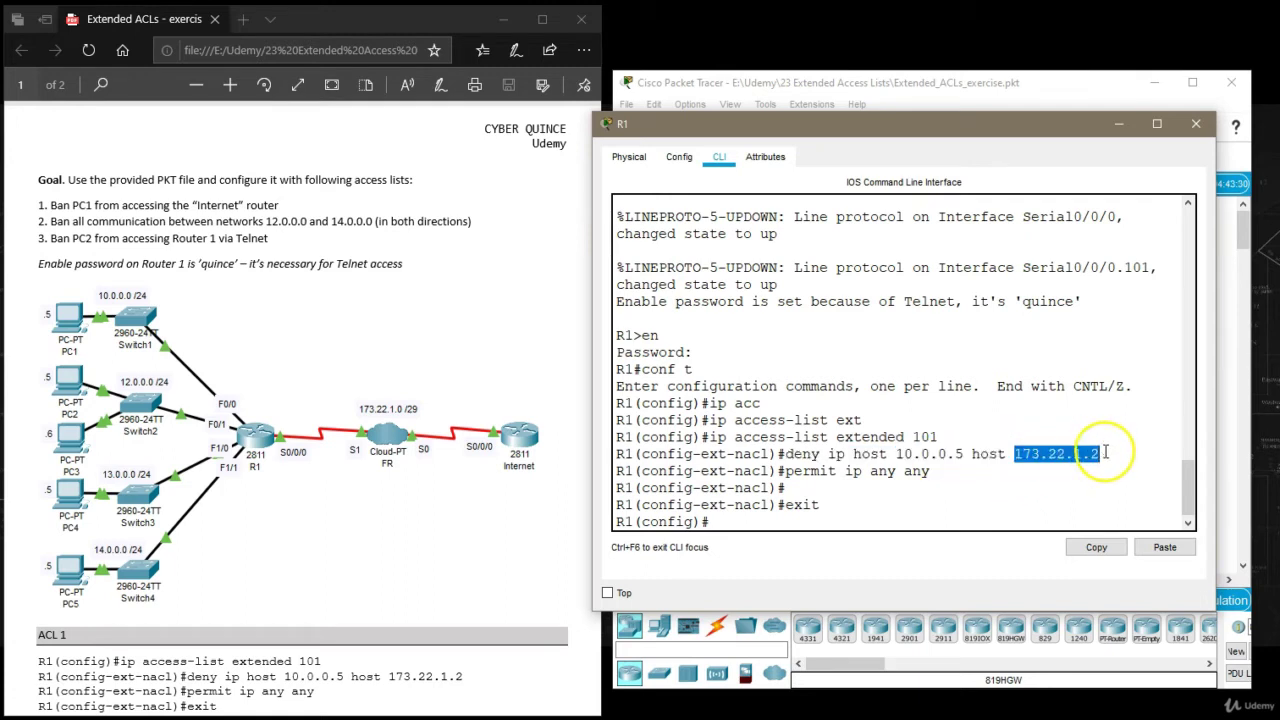
click(988, 470)
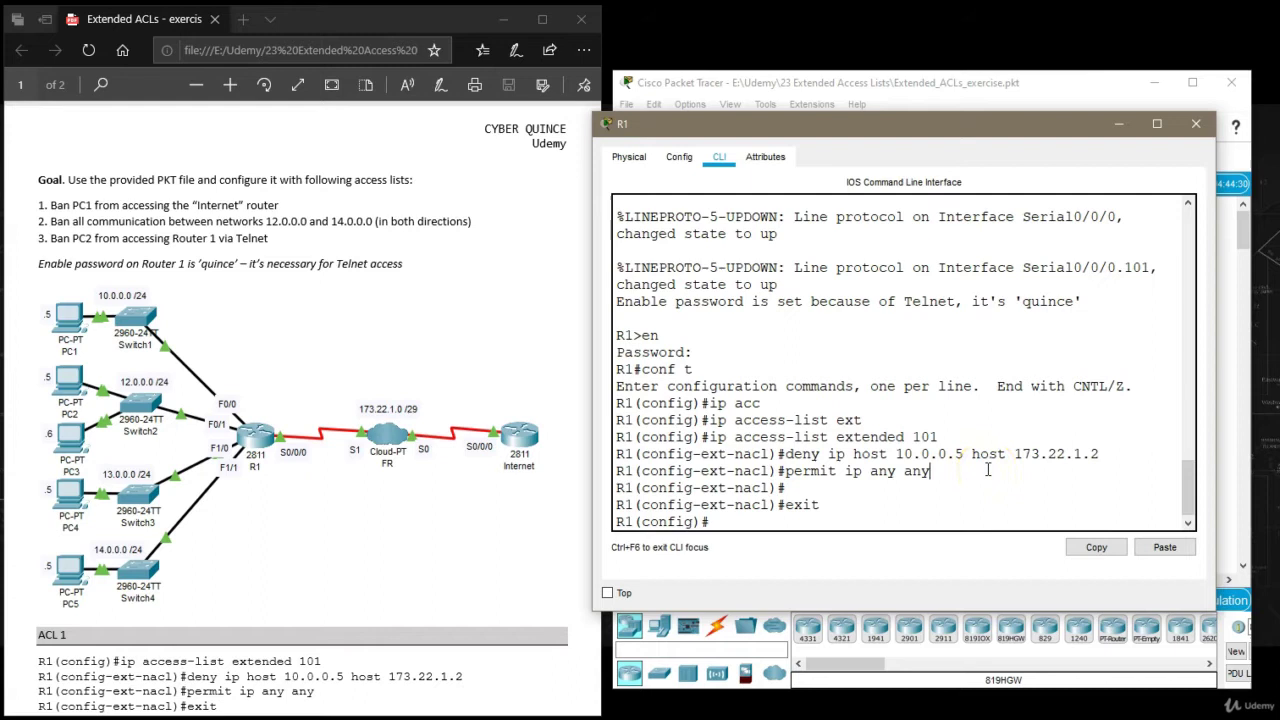
drag(951, 468, 787, 472)
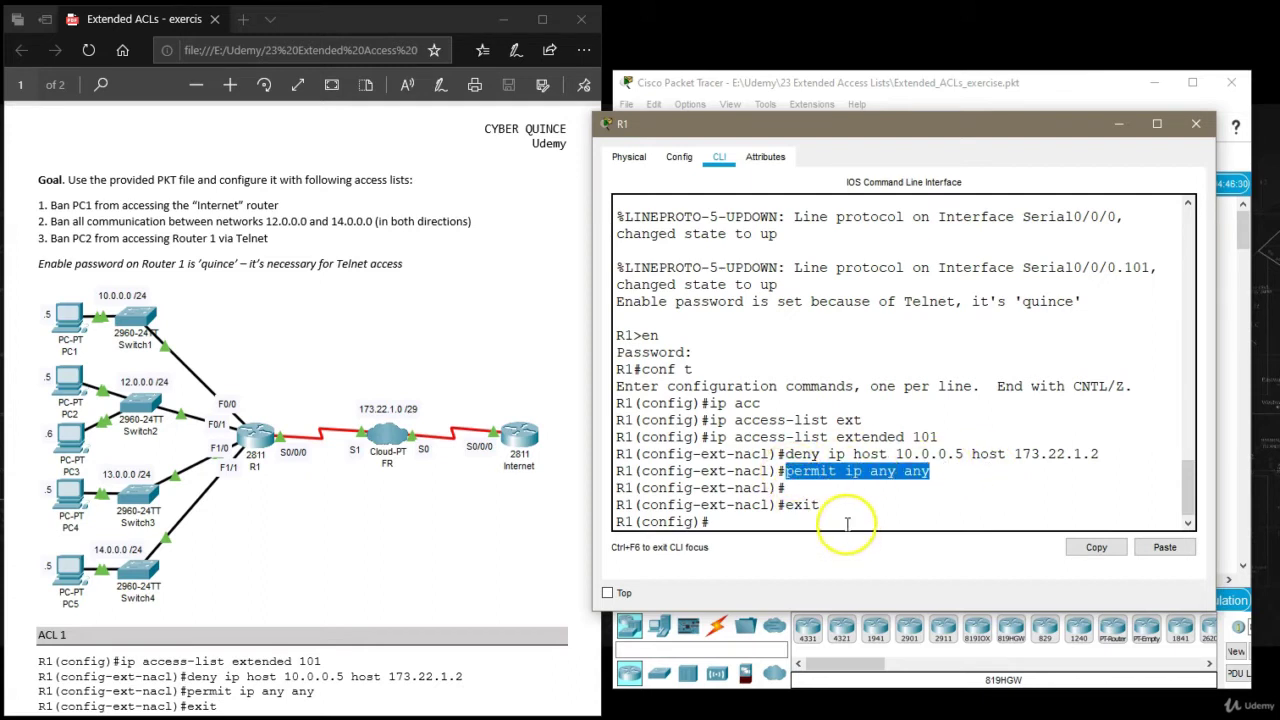
click(846, 520)
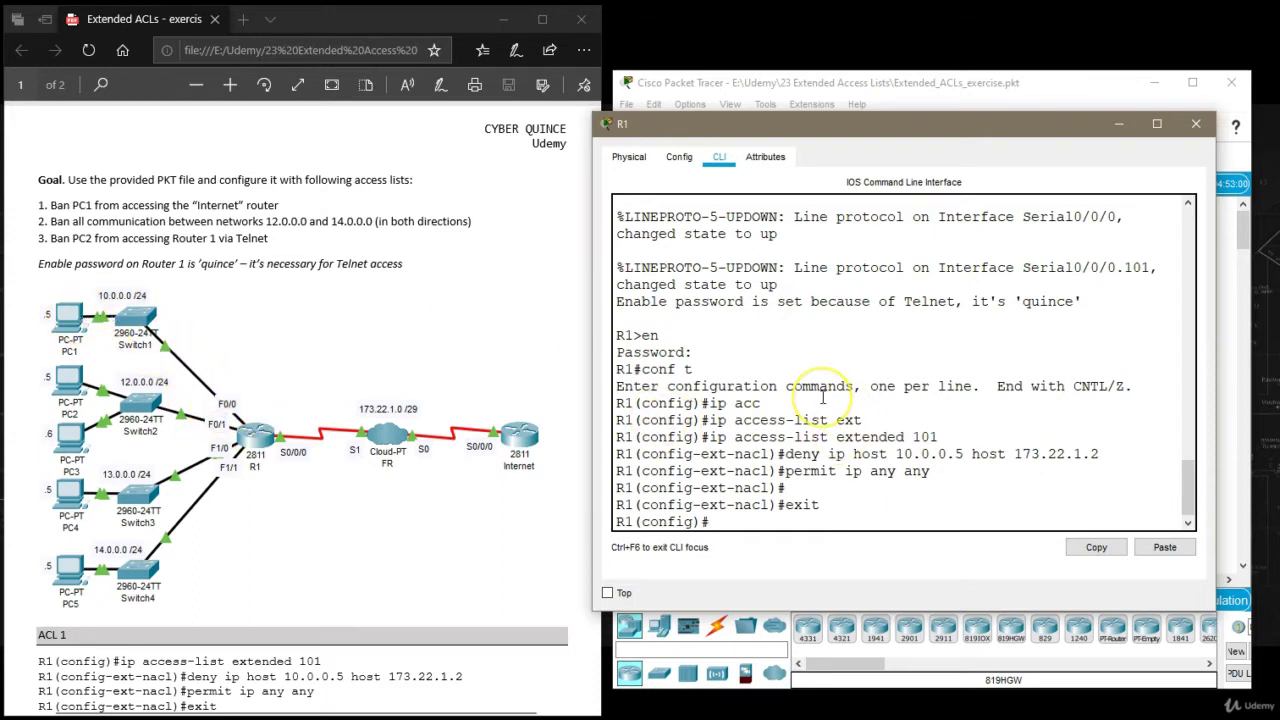
Apply access list 101 inbound on FastEthernet 0/0, exit the interface, and close R1's window.
text(int)
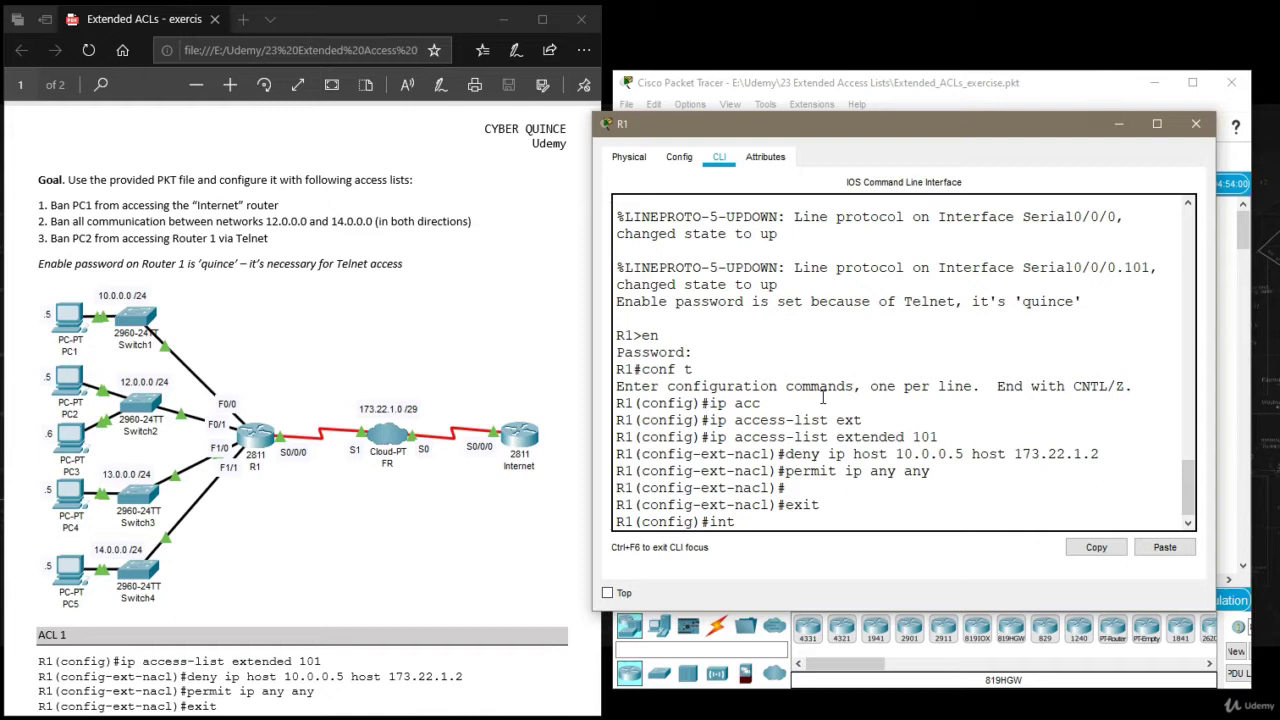
text( f 0/0)
key(Return)
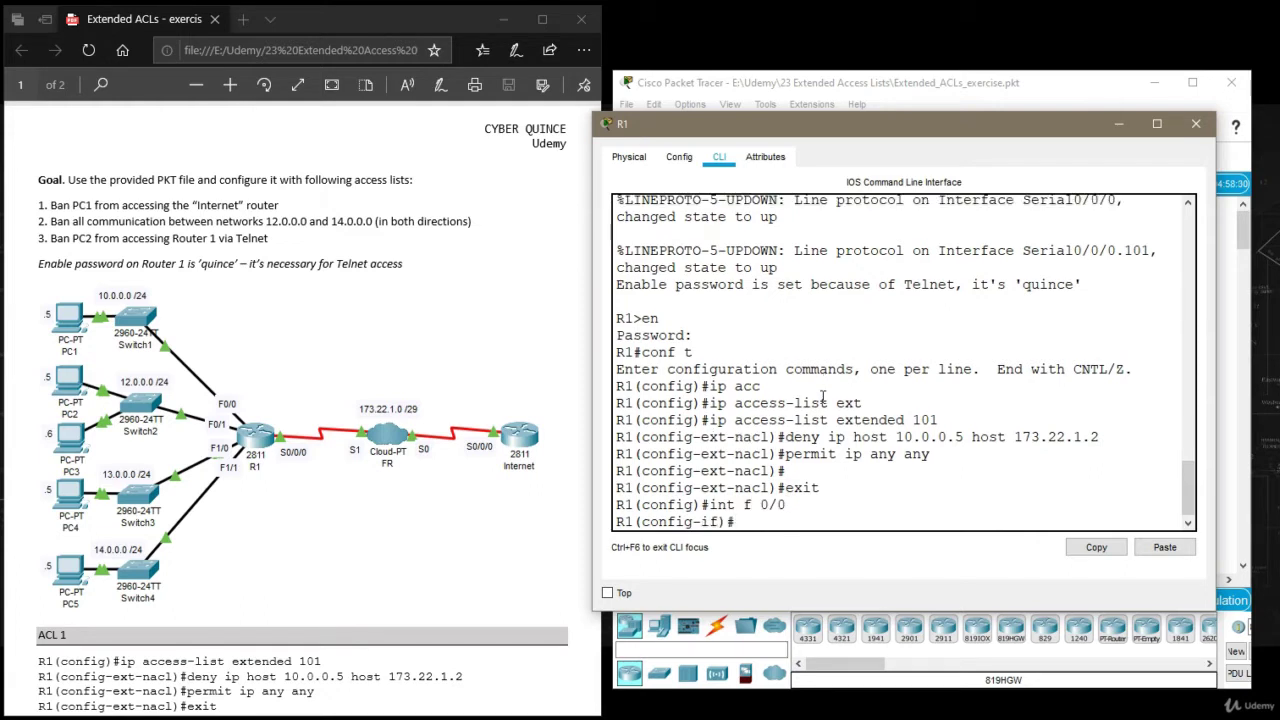
text(ip acc)
key(Tab)
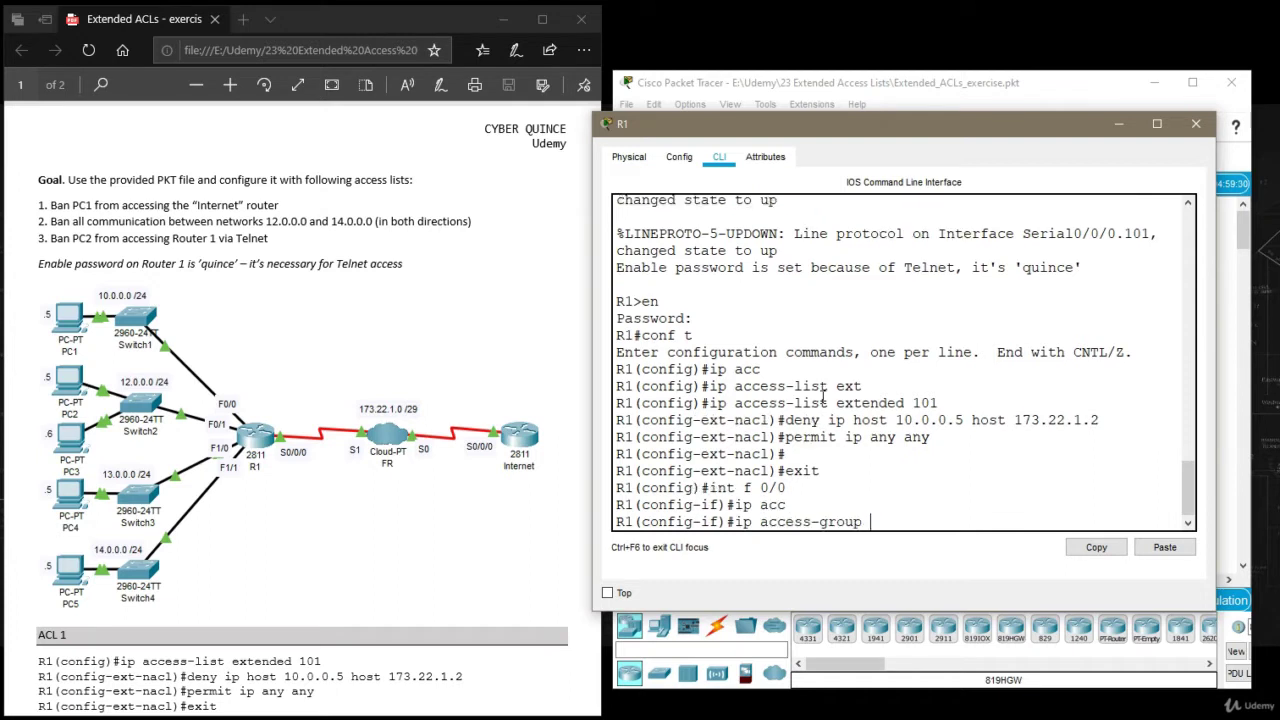
text(101 in)
key(Return)
text(exi)
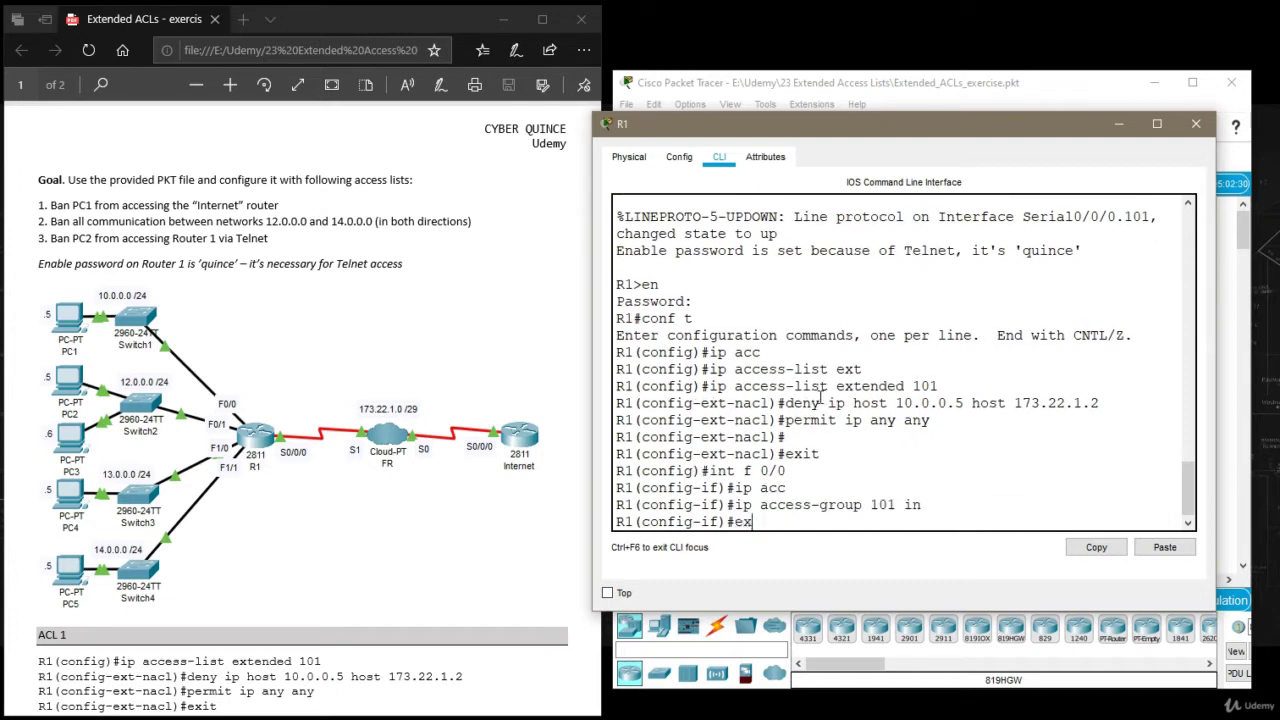
key(Return)
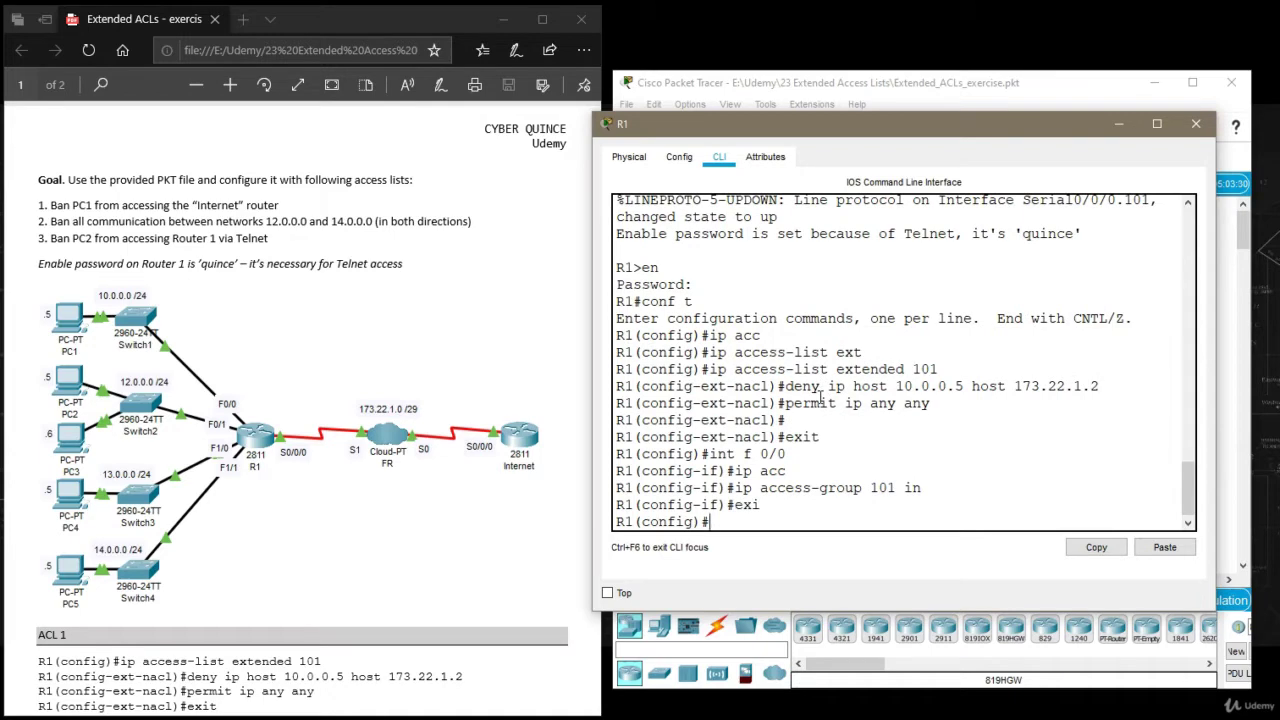
click(1195, 123)
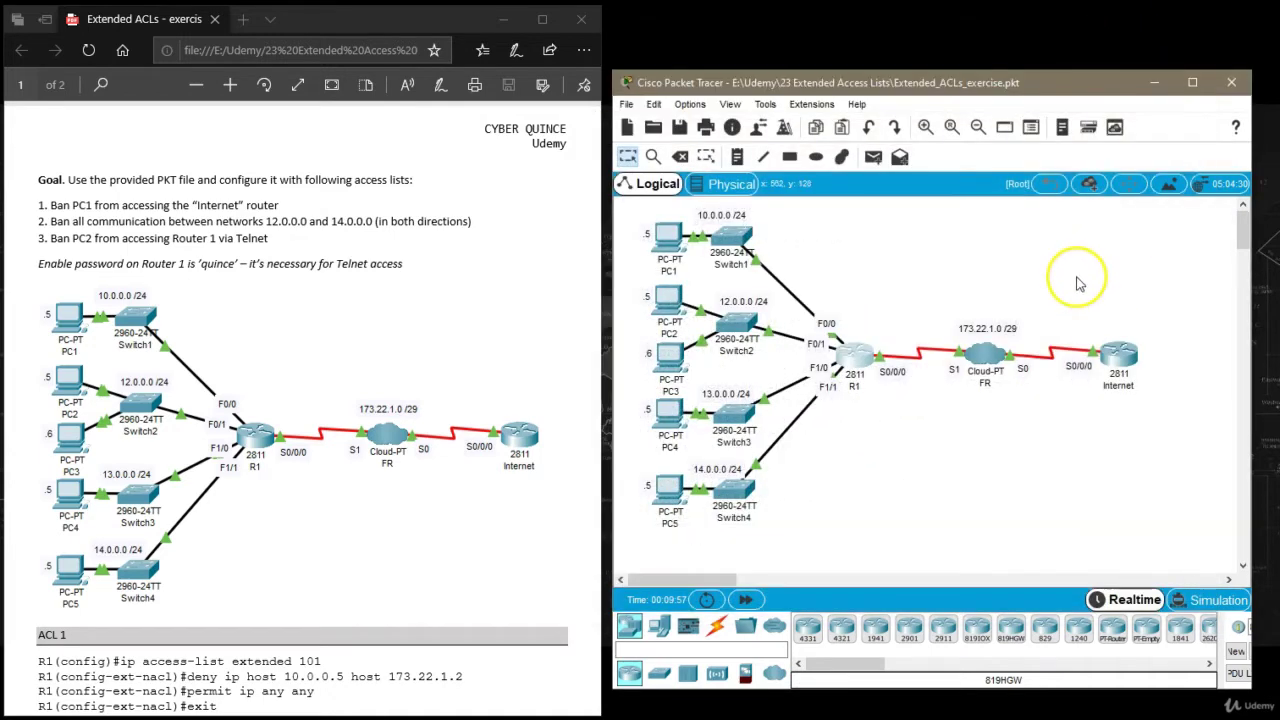
Add a simple ICMP test PDU from PC1 to R1.
drag(608, 389, 240, 400)
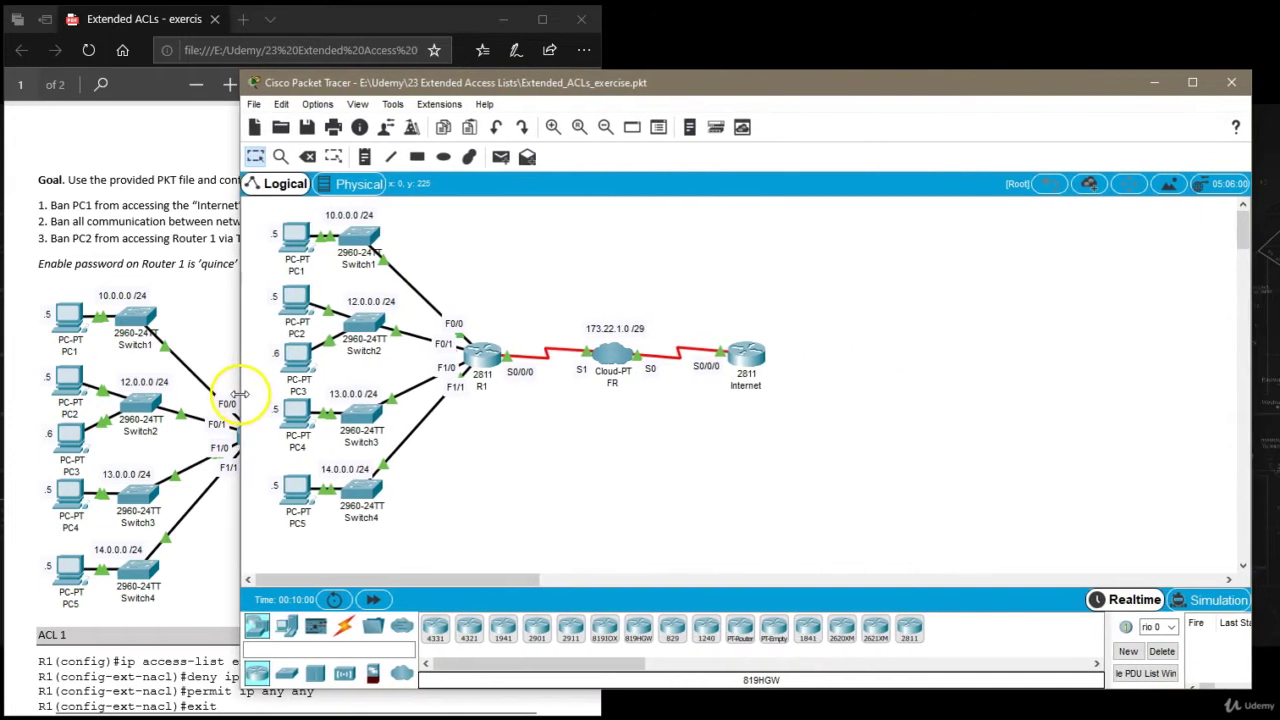
click(501, 158)
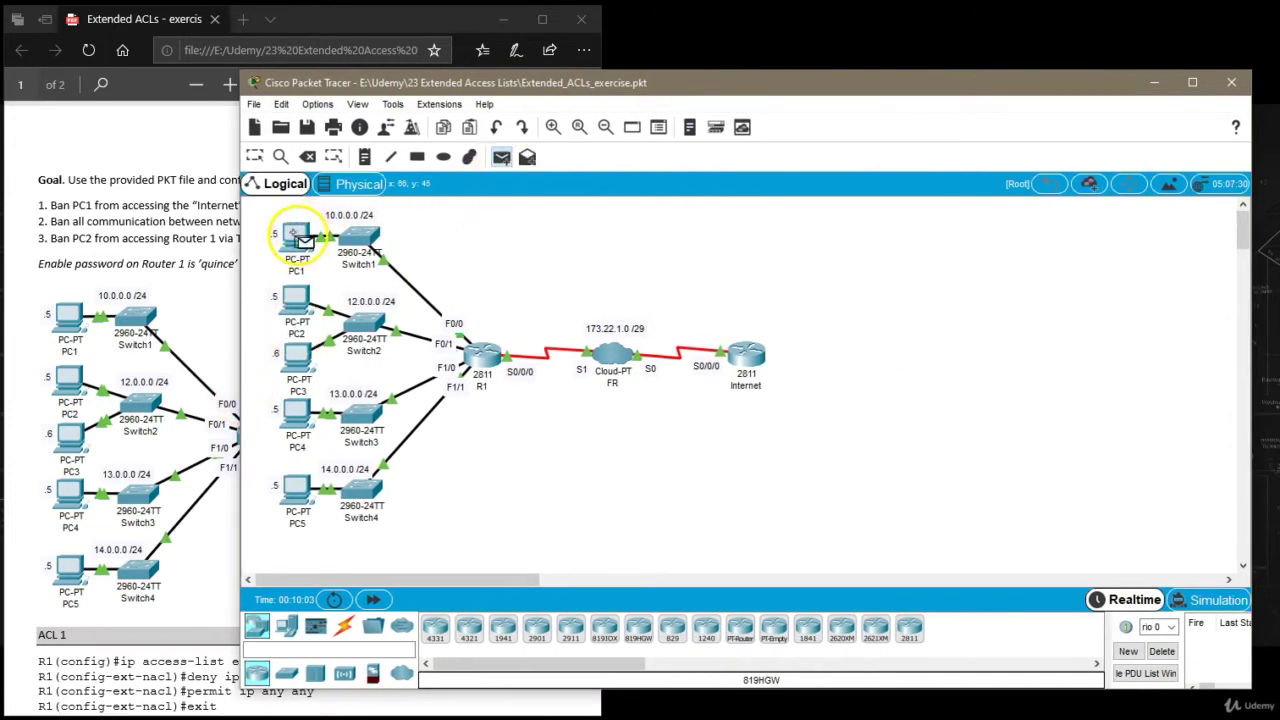
click(484, 352)
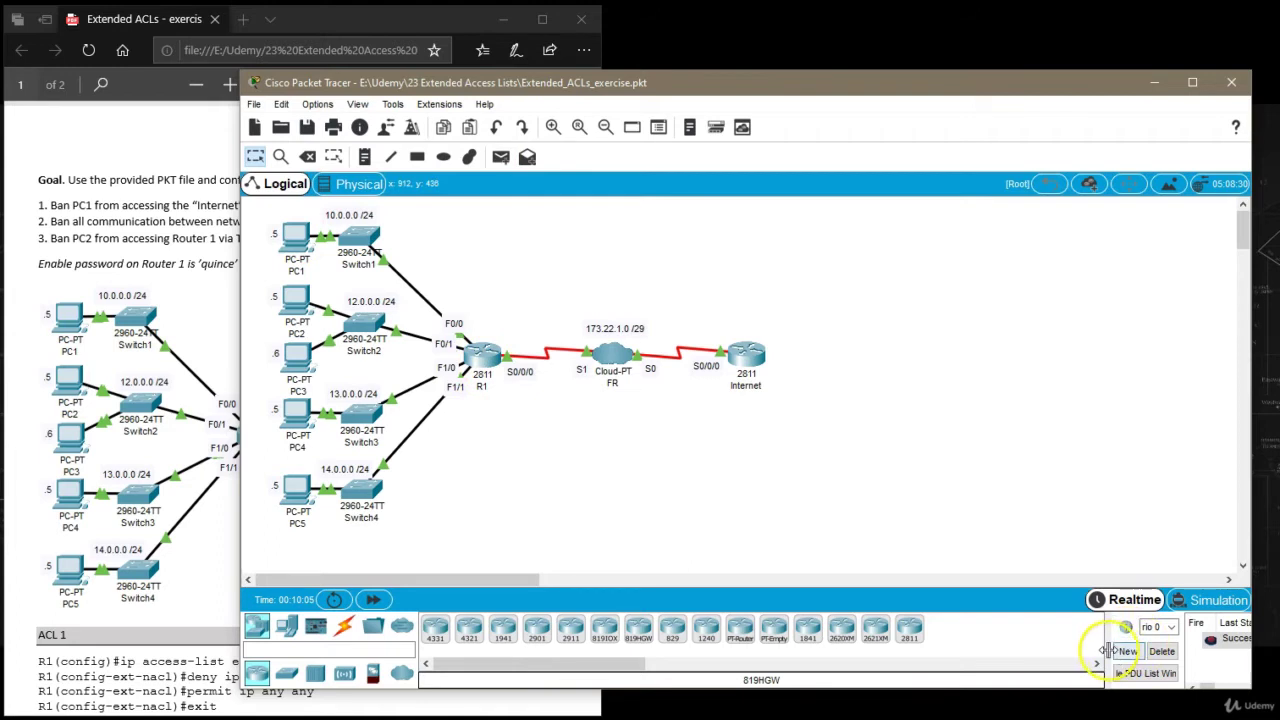
drag(1108, 651, 790, 655)
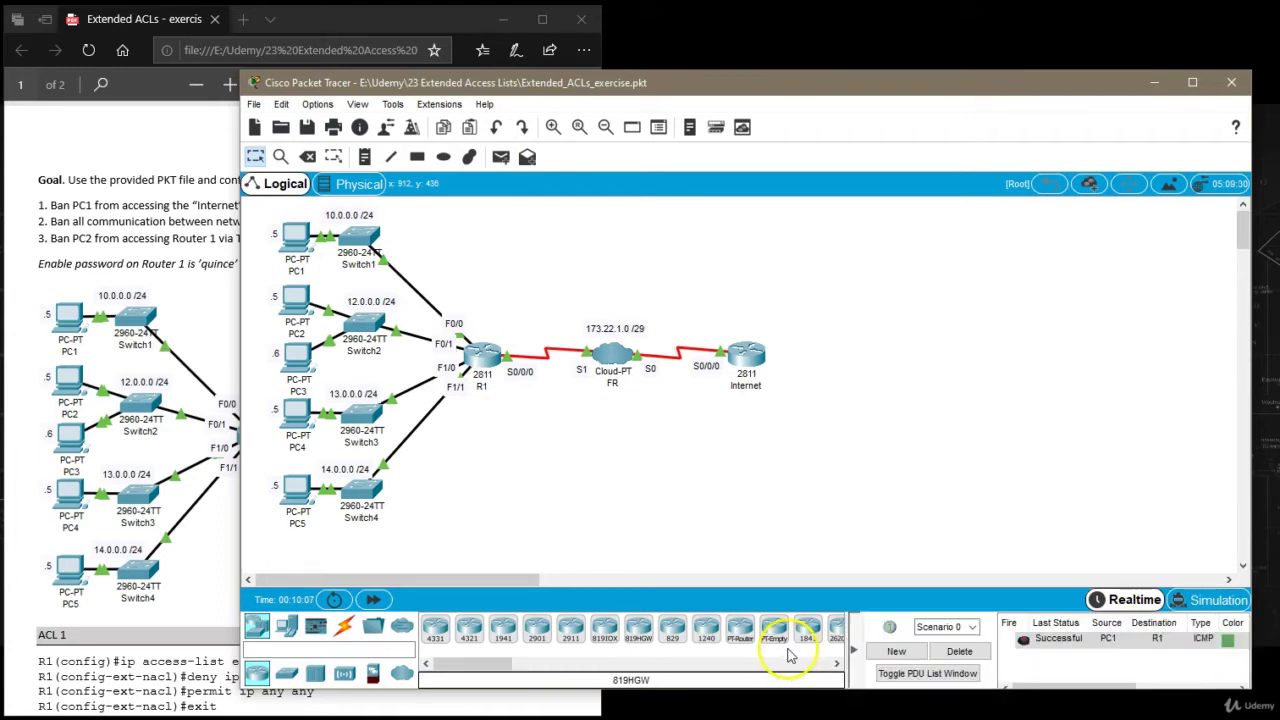
Replay the PC1-to-R1 packet in simulation, inspect its details, and return to Realtime.
double_click(1030, 643)
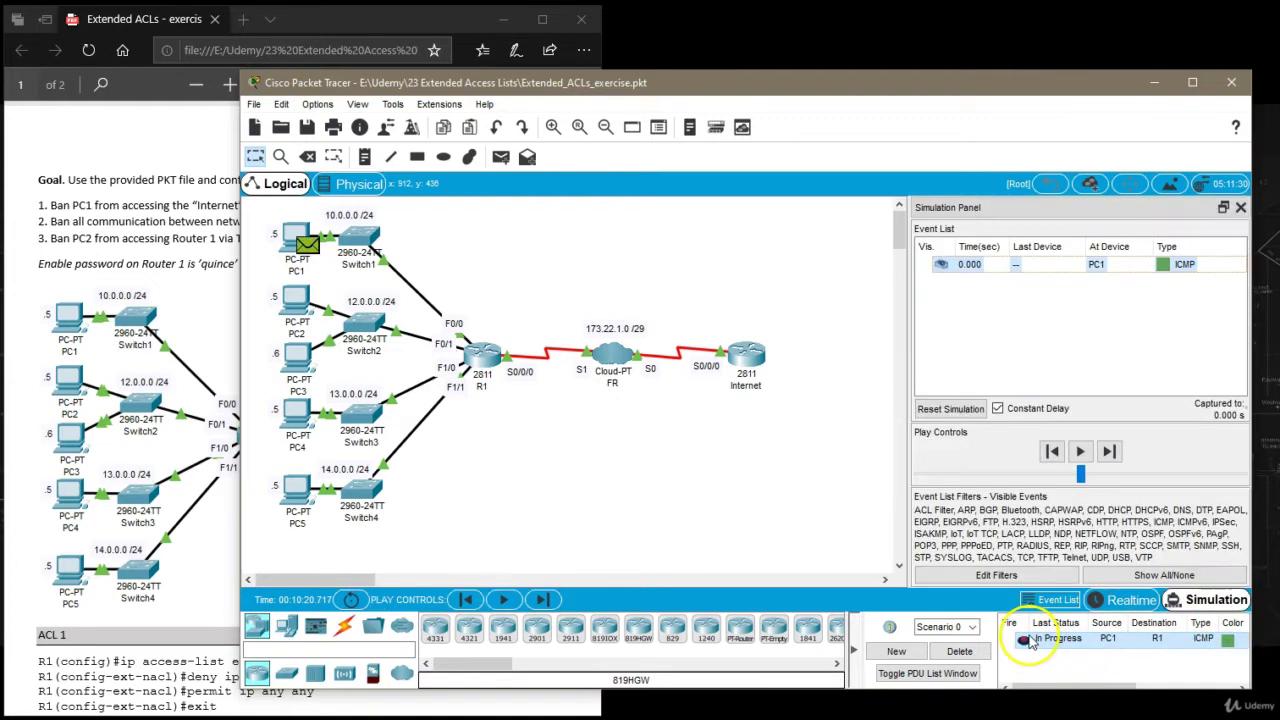
click(306, 244)
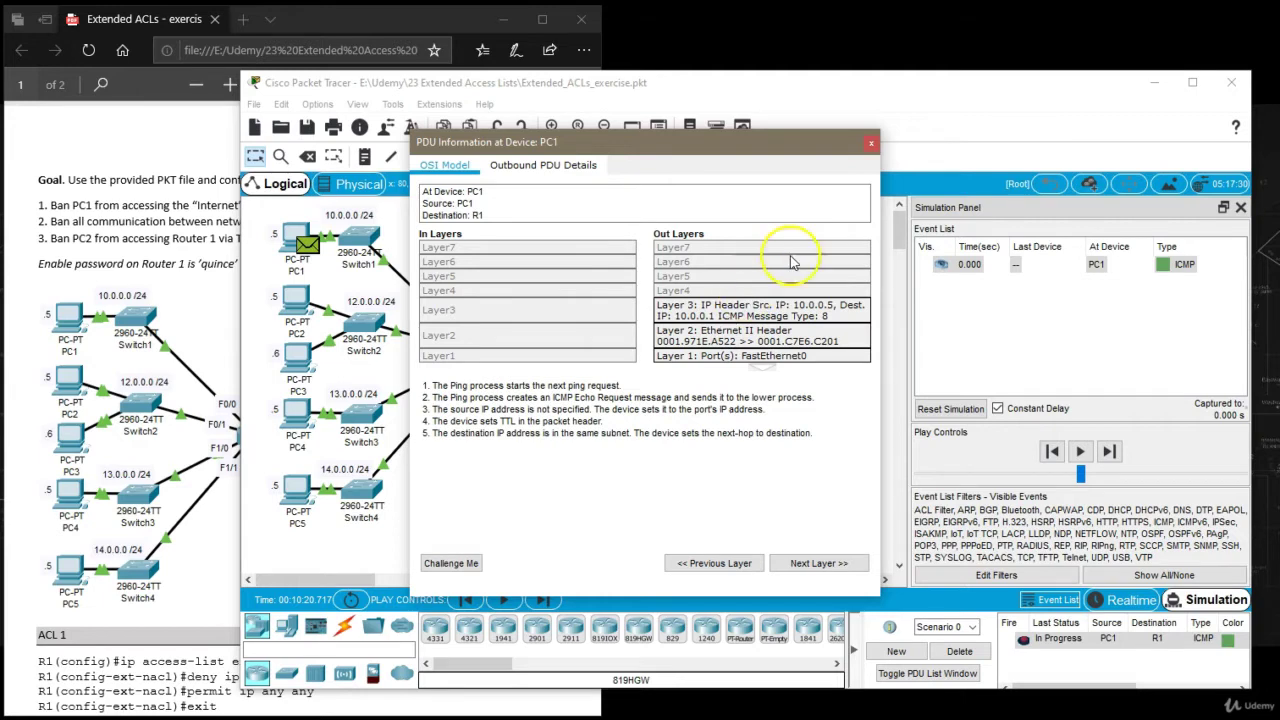
click(872, 142)
click(1117, 601)
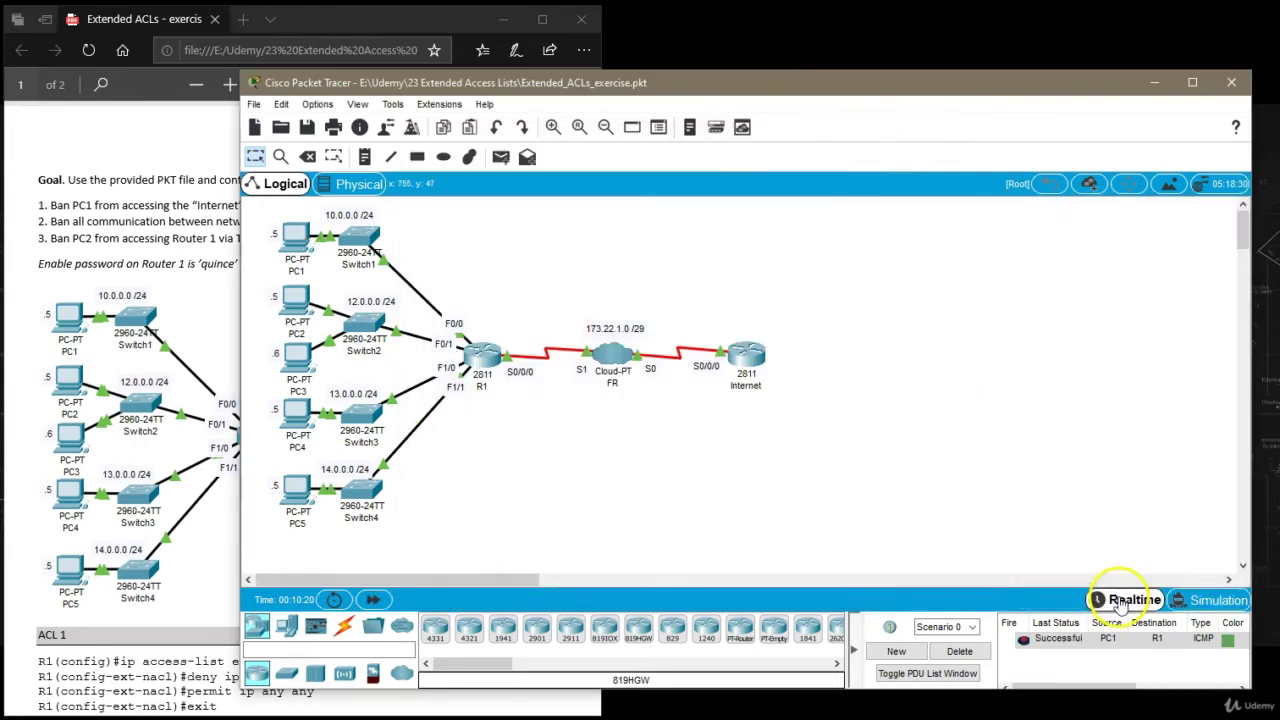
Replace the old test with a simple PDU from PC1 to the Internet router.
click(960, 651)
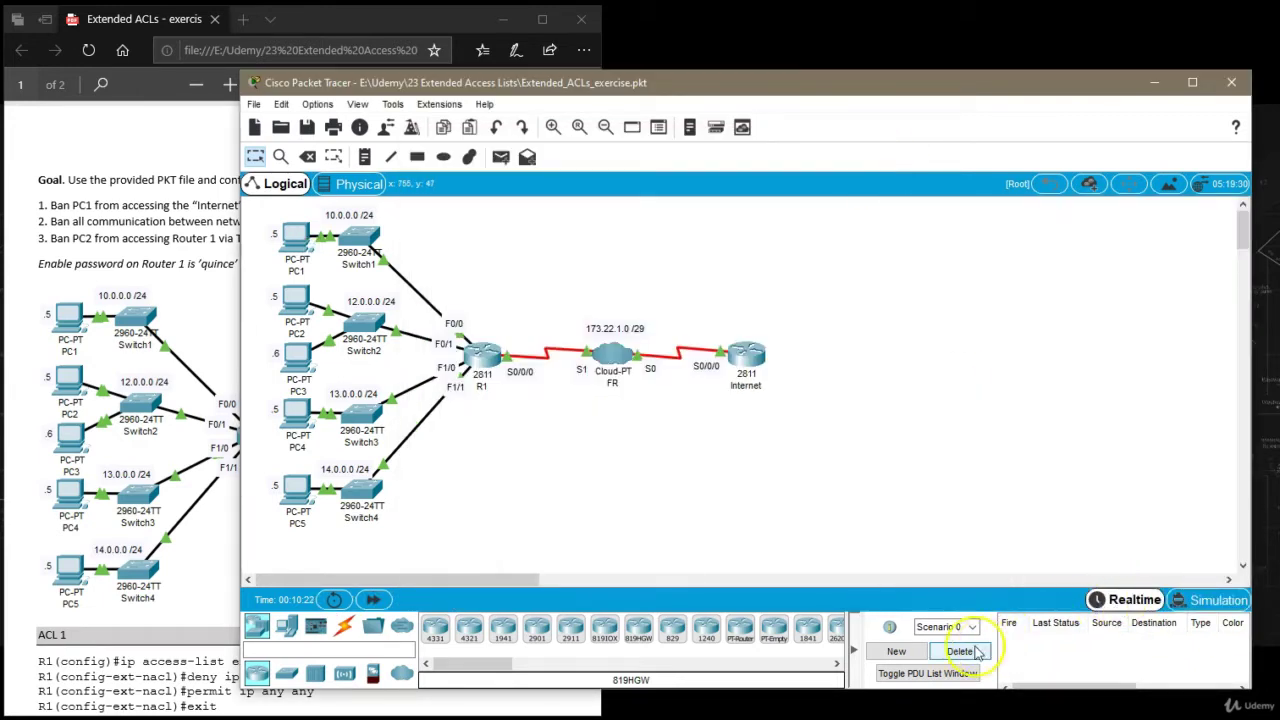
click(500, 157)
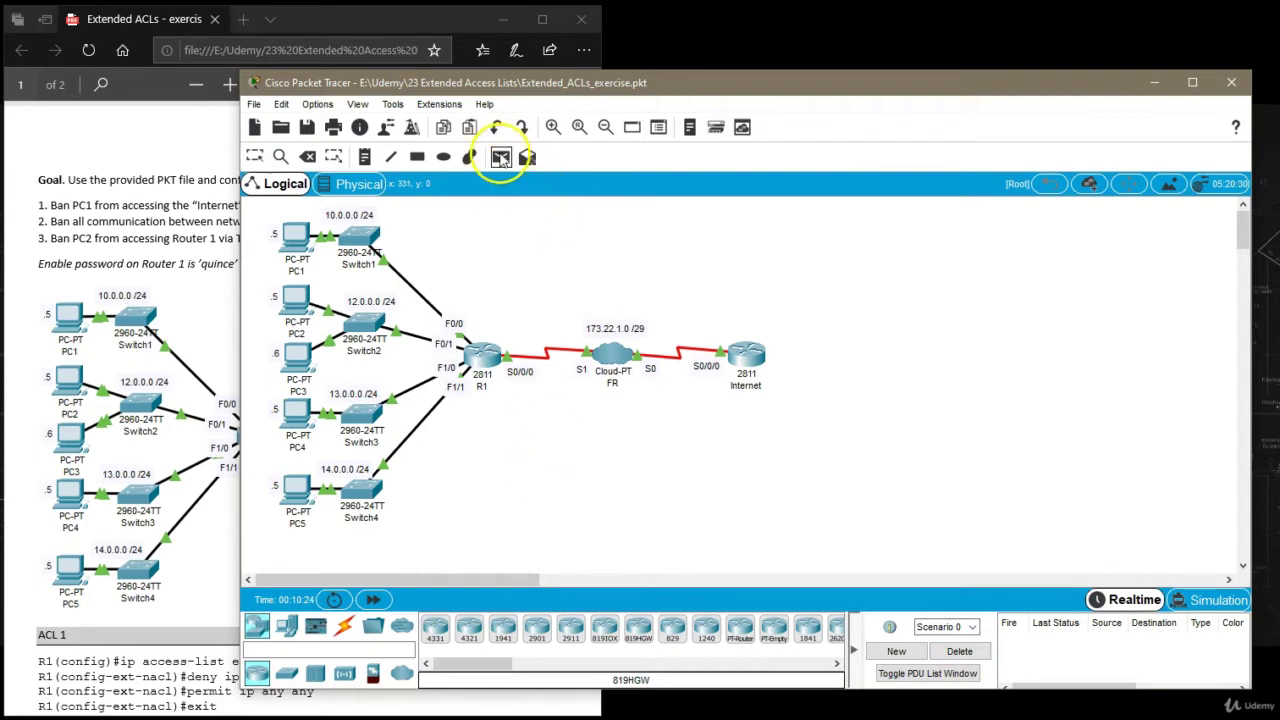
click(297, 240)
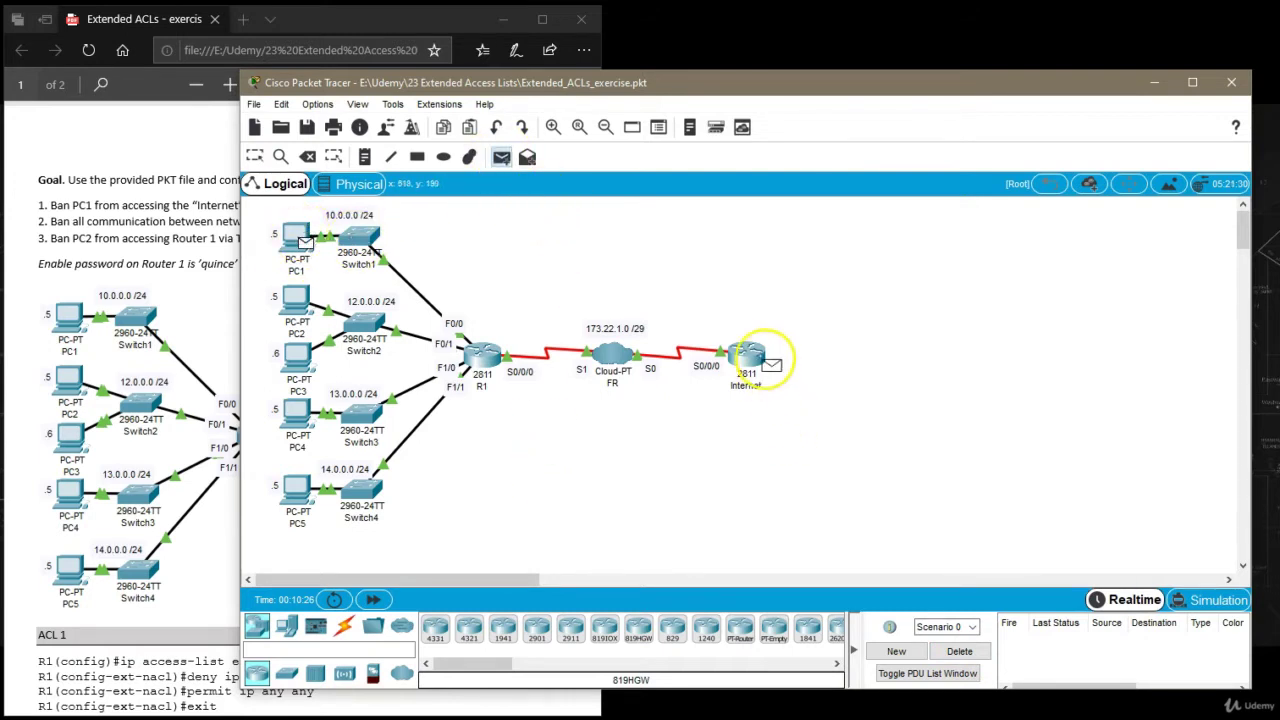
click(750, 357)
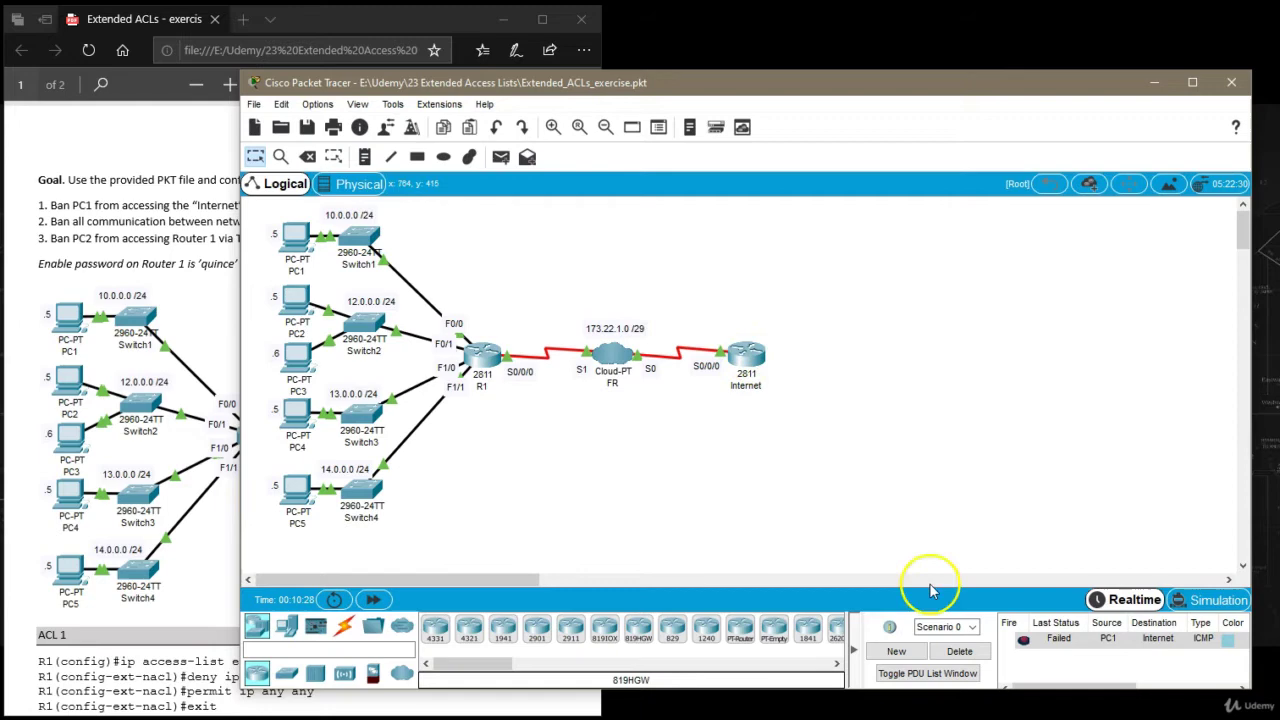
Replay the failed packet in simulation, step it to R1, and view why ACL 101 dropped it.
click(1023, 641)
click(1210, 600)
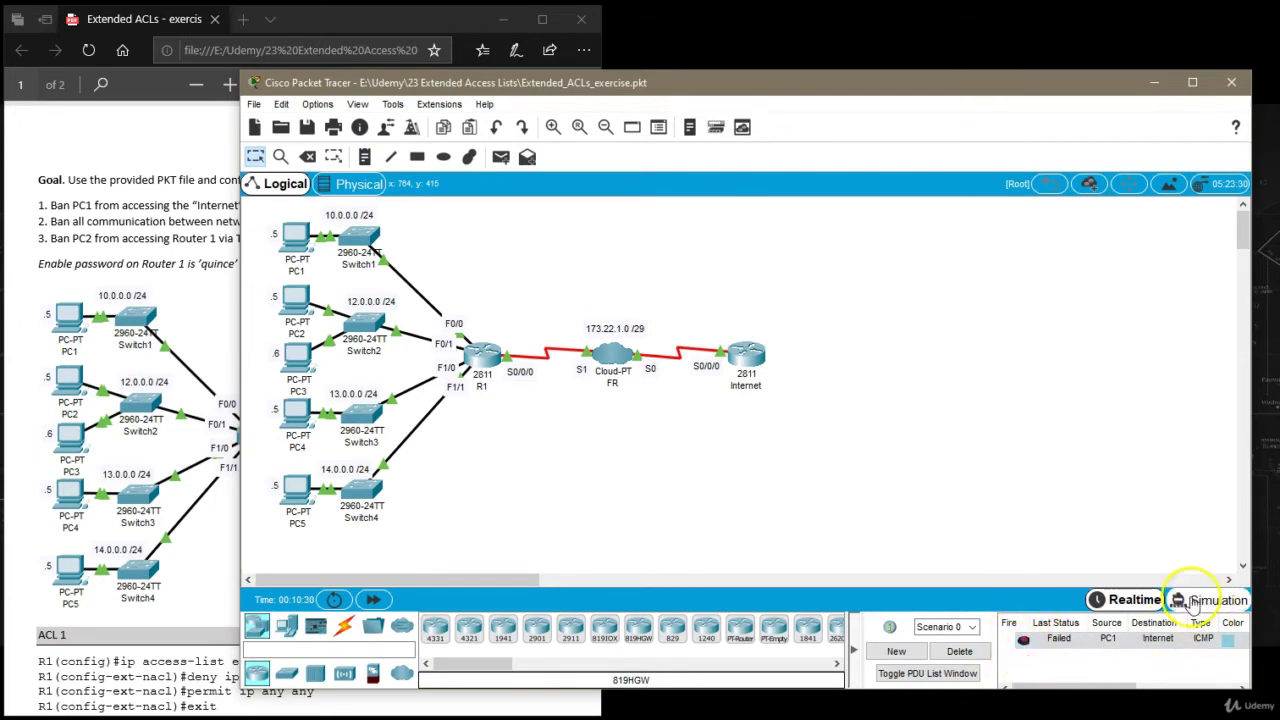
drag(1100, 490, 1172, 478)
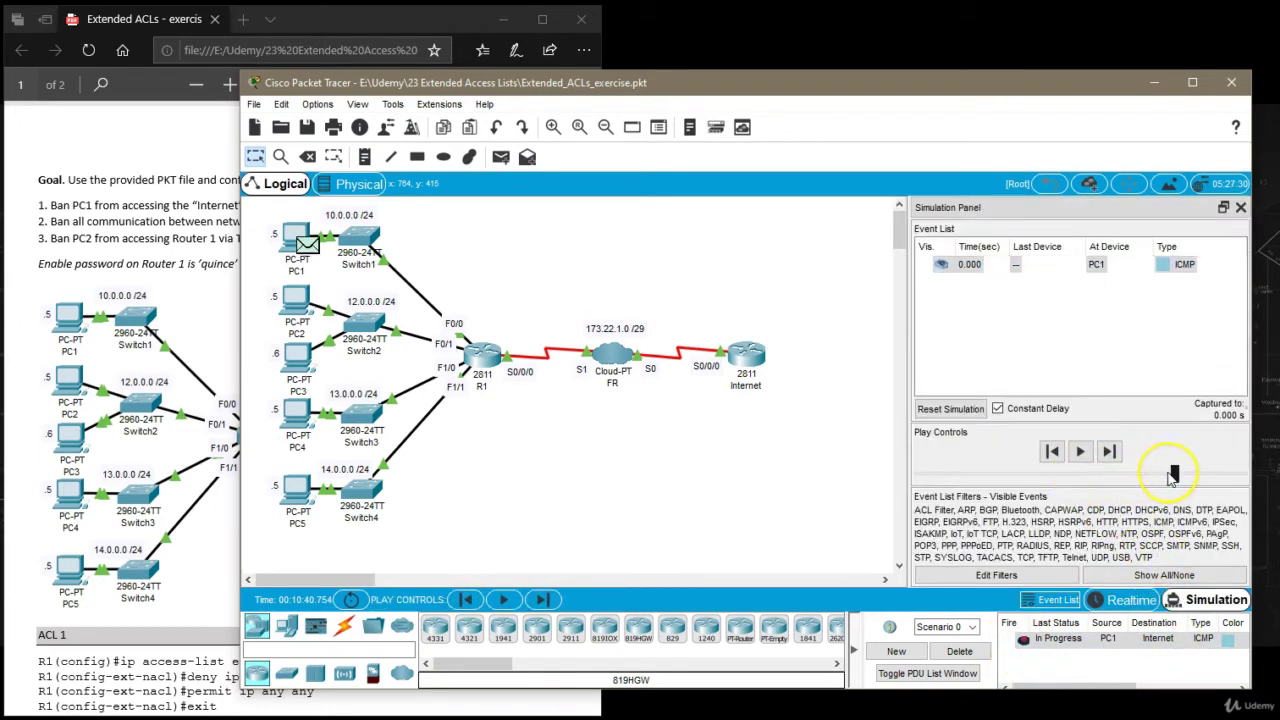
click(1110, 452)
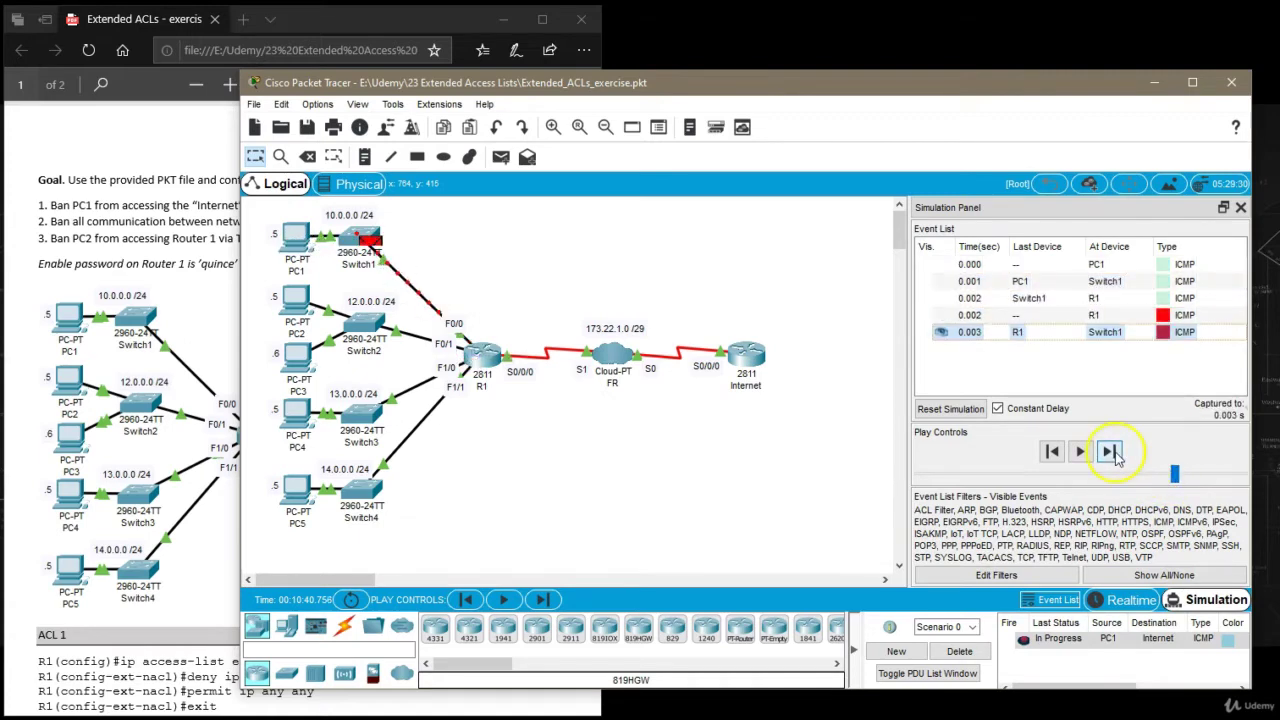
click(1052, 451)
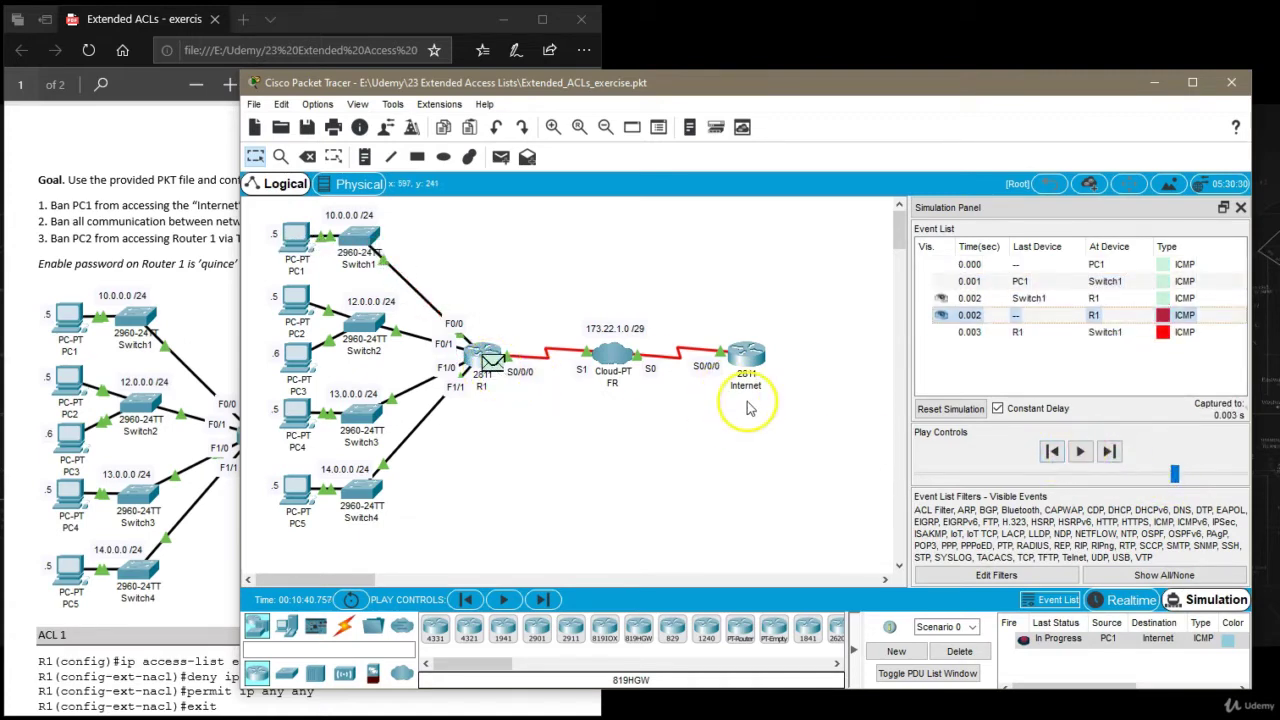
click(1054, 451)
click(1110, 452)
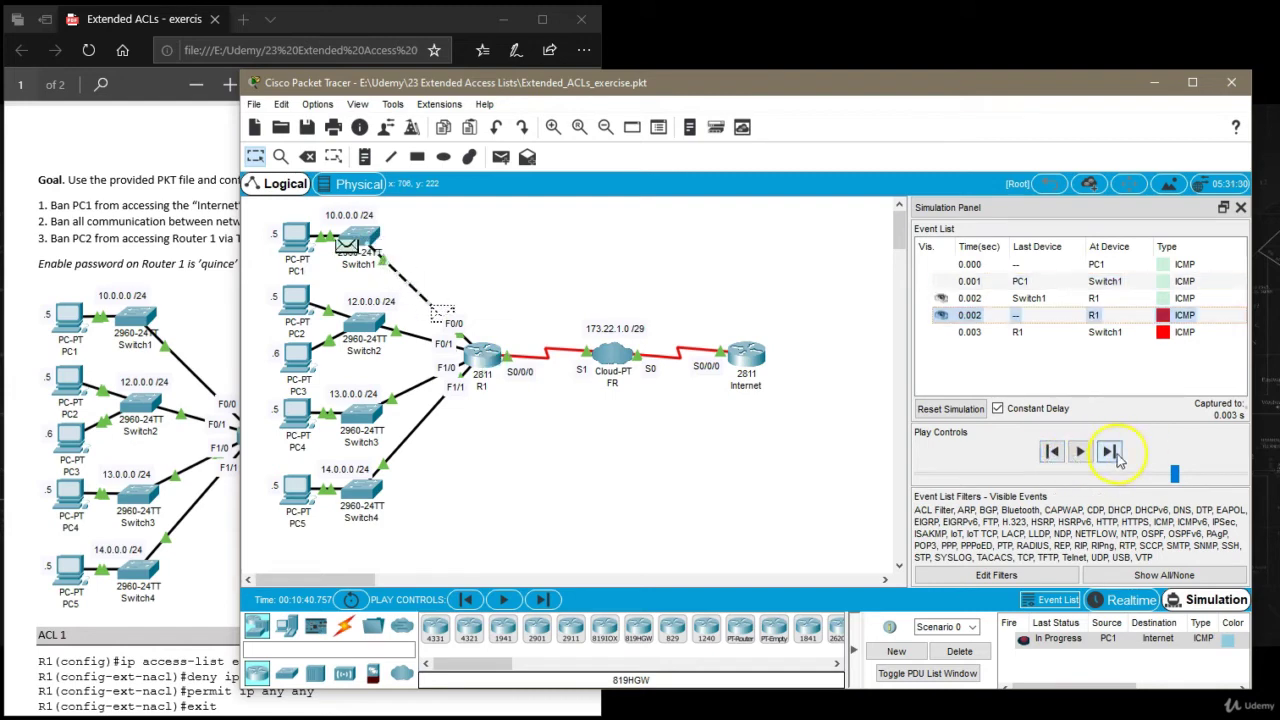
click(490, 362)
click(587, 310)
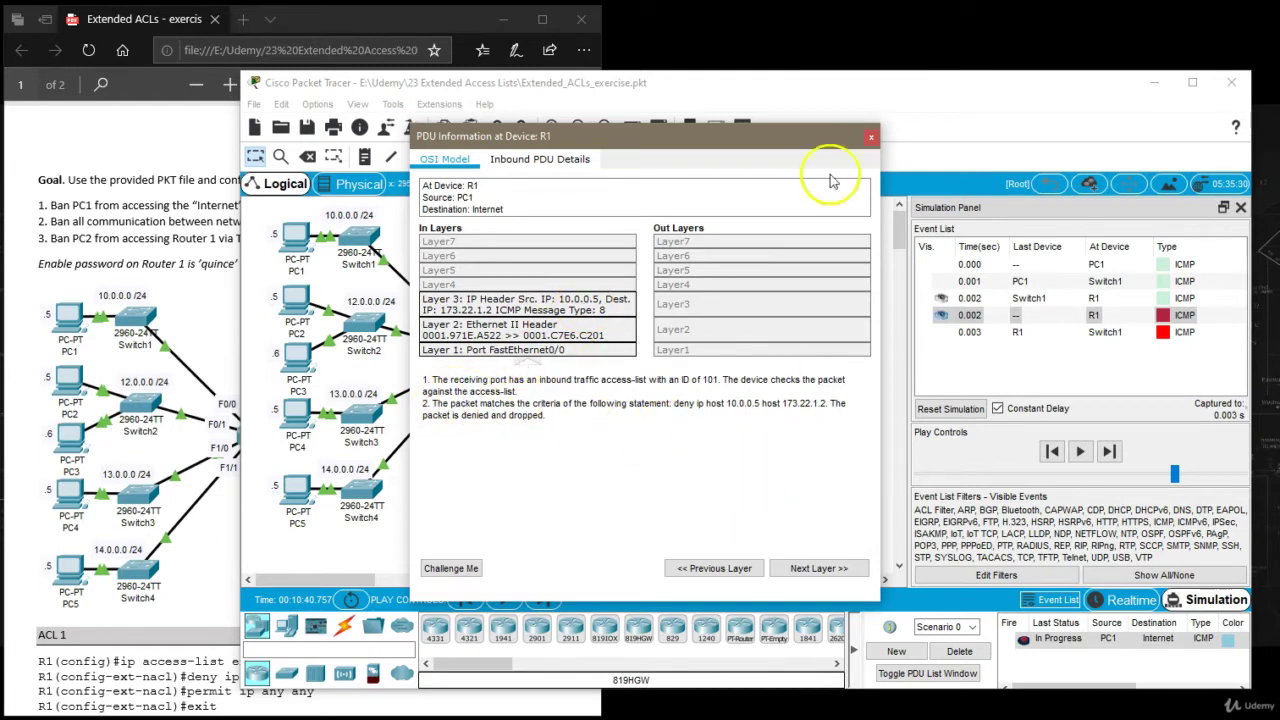
click(871, 136)
click(1130, 600)
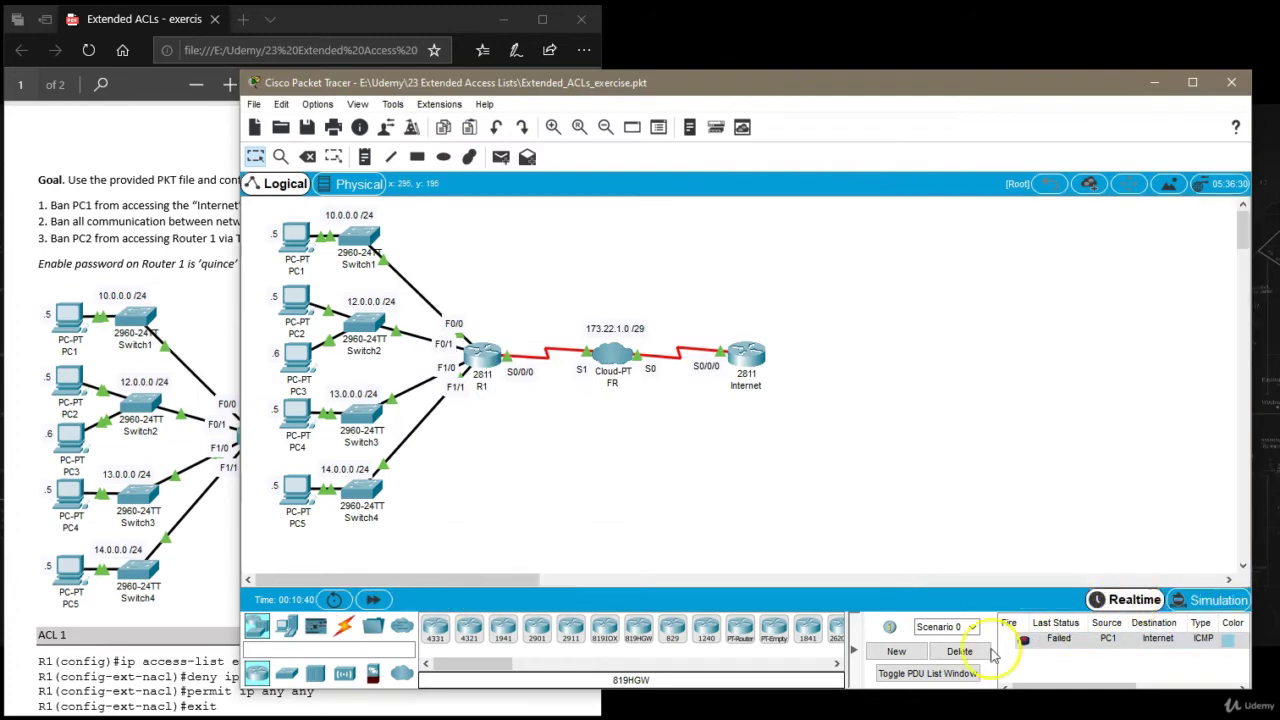
Delete the failed test and reopen R1's window, widened beside the exercise sheet.
click(960, 652)
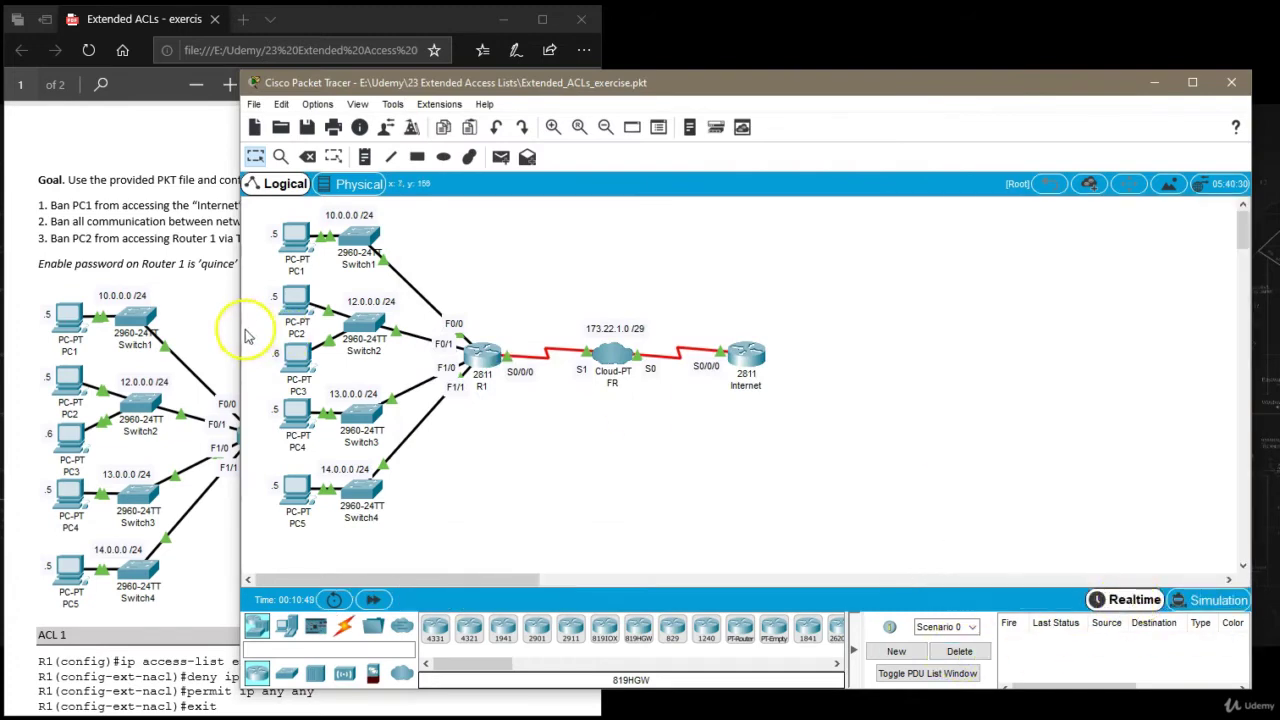
drag(241, 335, 563, 342)
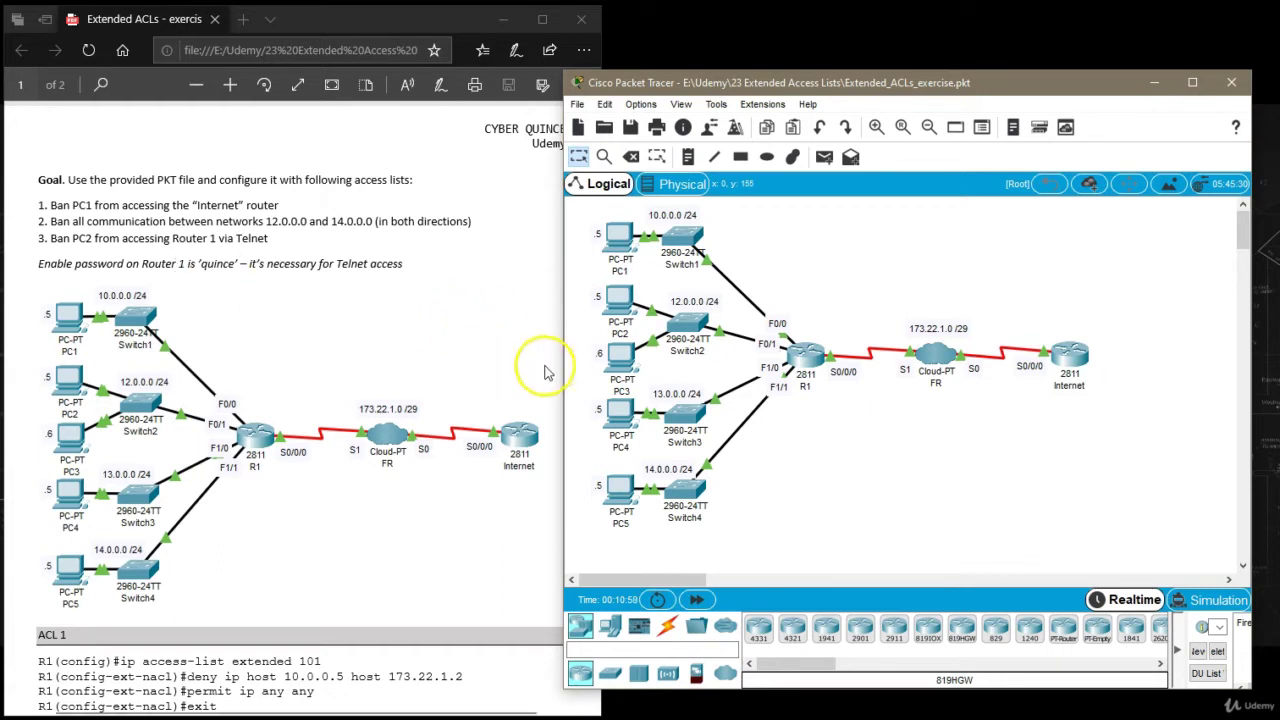
drag(563, 378, 487, 376)
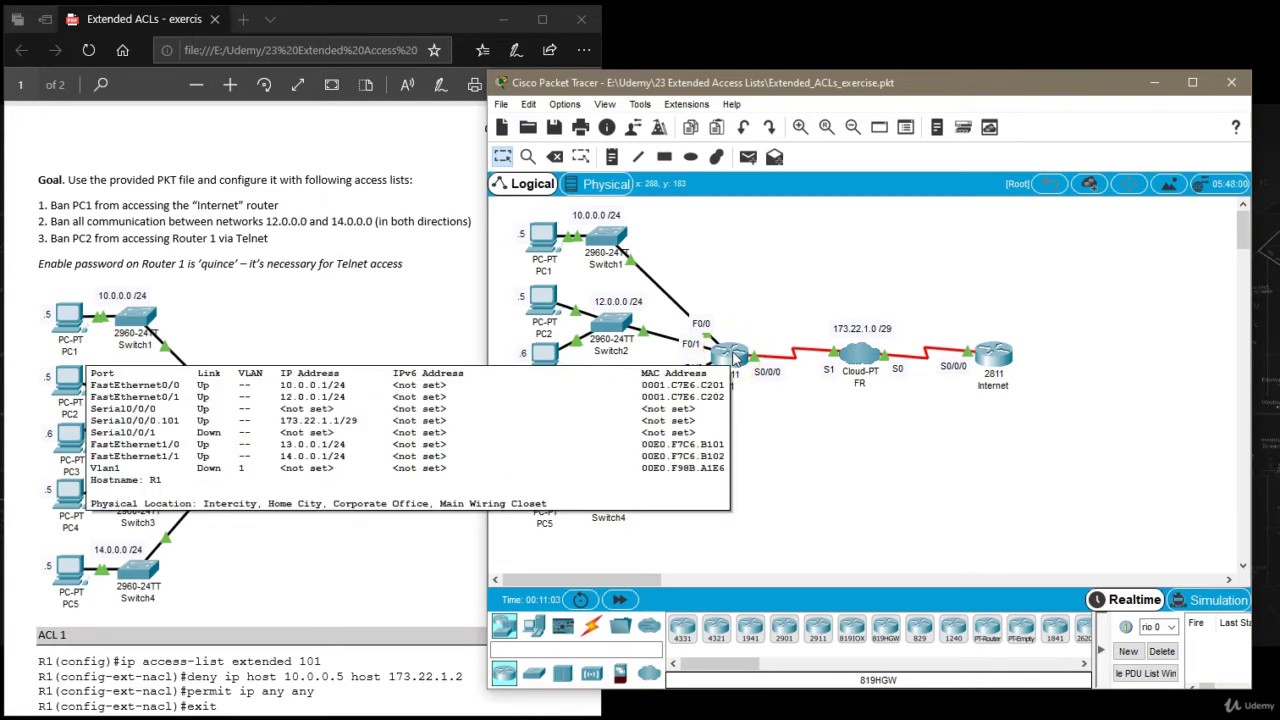
click(734, 358)
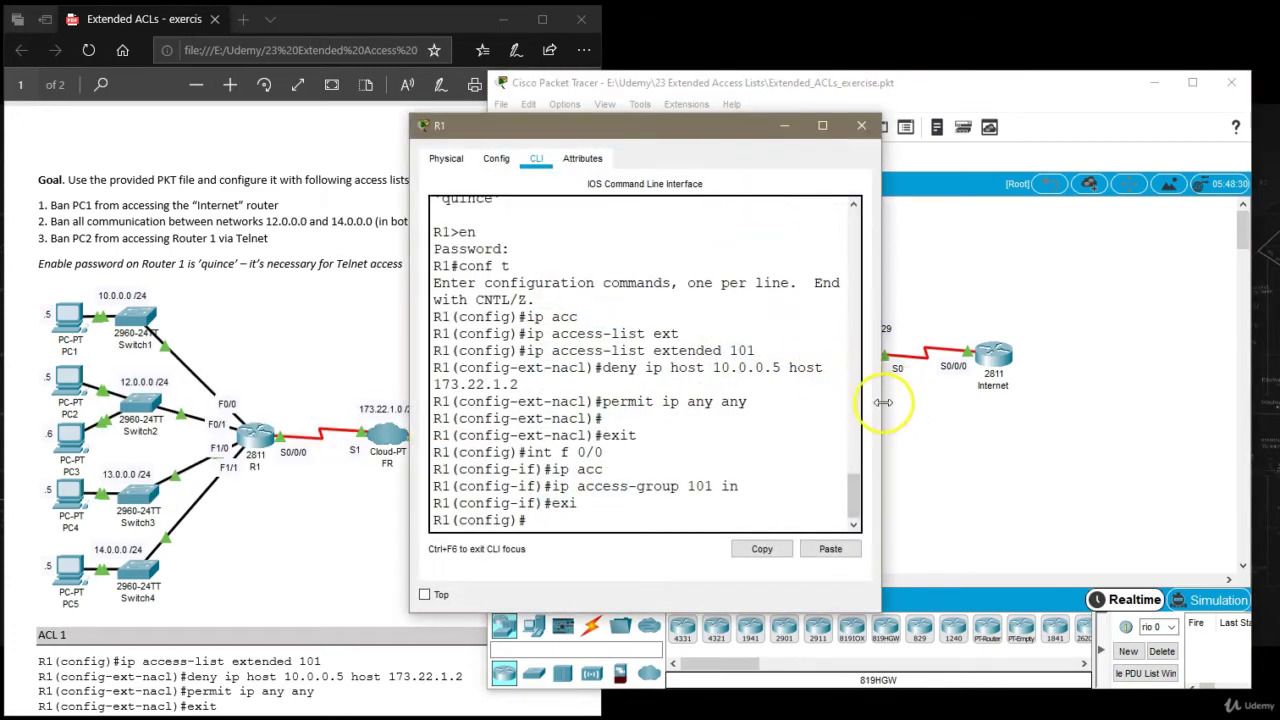
drag(884, 402, 986, 402)
drag(714, 120, 925, 128)
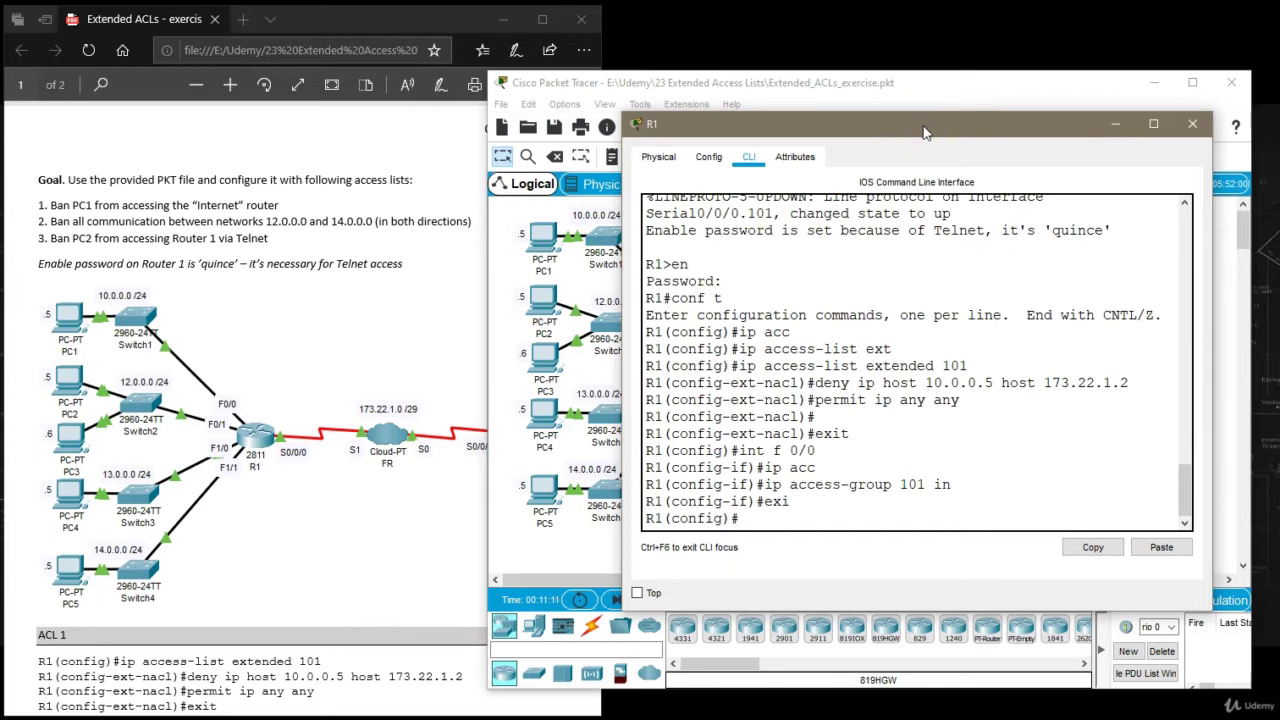
Create extended ACL 102 with deny ip 12.0.0.0 0.0.0.255 14.0.0.0 0.0.0.255.
click(845, 452)
text(ip acc)
key(Tab)
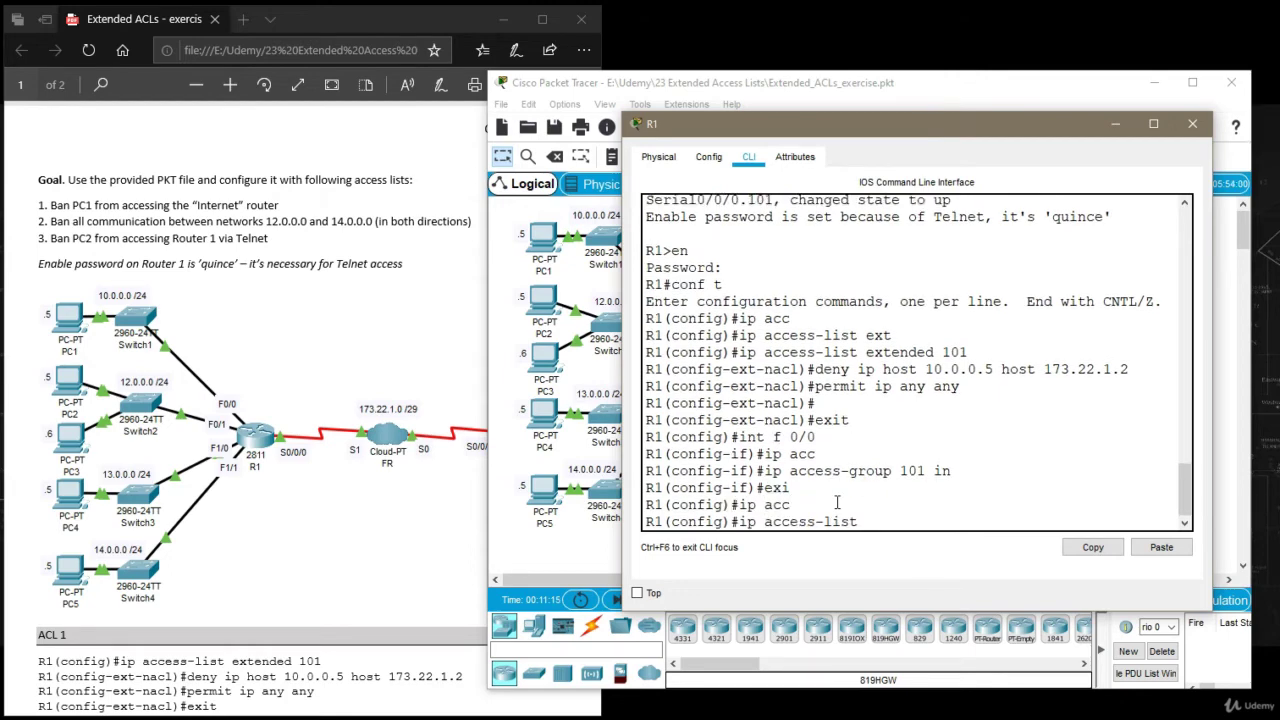
text(ex)
key(Tab)
text(102)
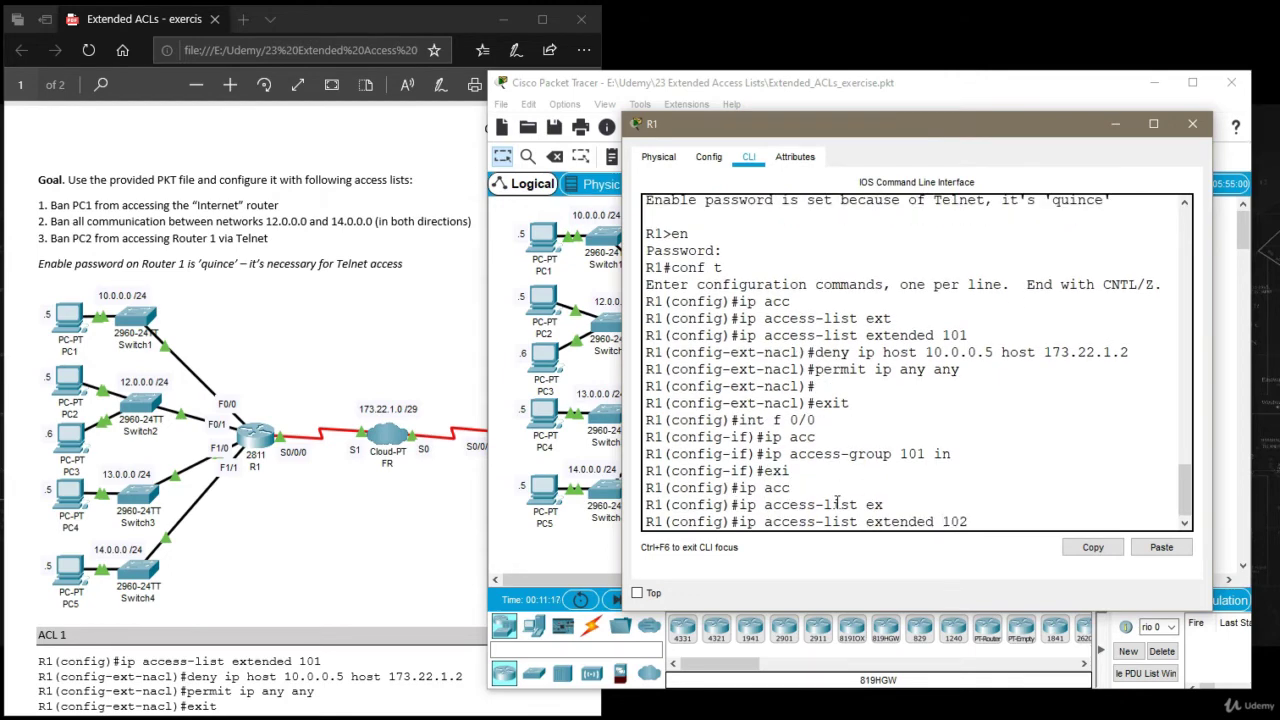
key(Return)
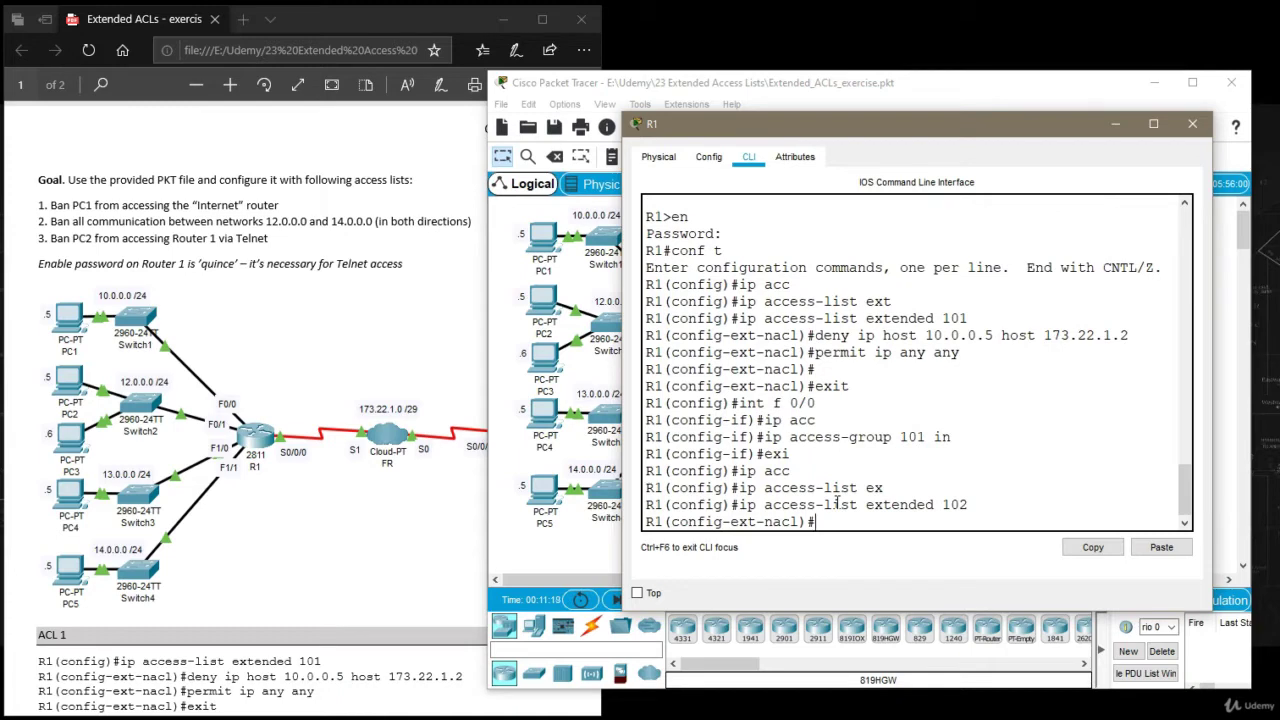
text(deny 12.0.0.0 0.0.)
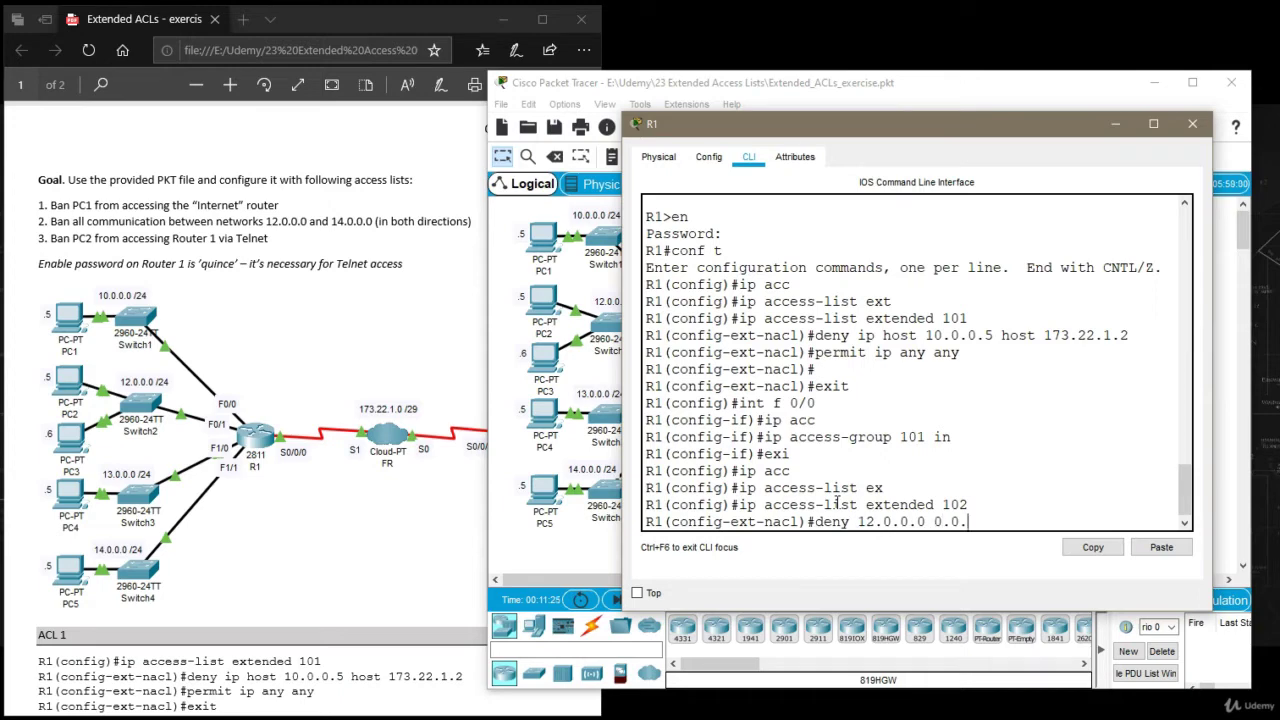
text(0.255 14.0.0.0 0.0.0.)
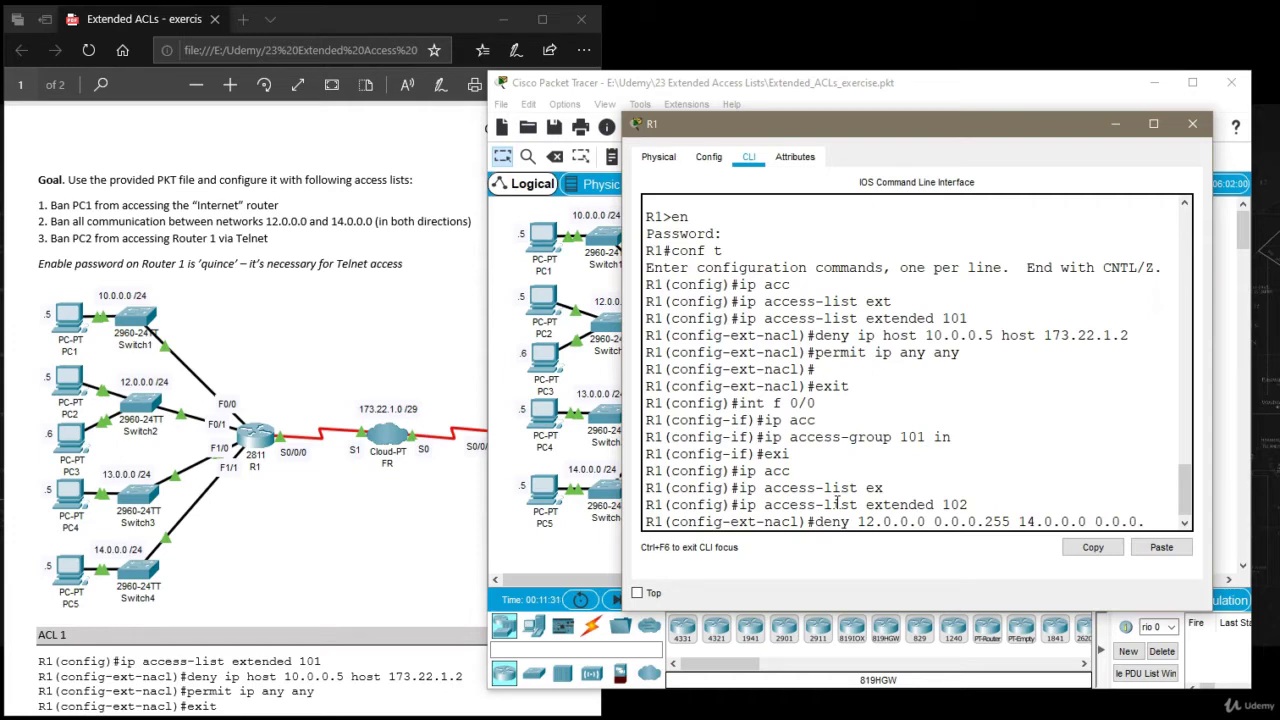
text(255)
key(Return)
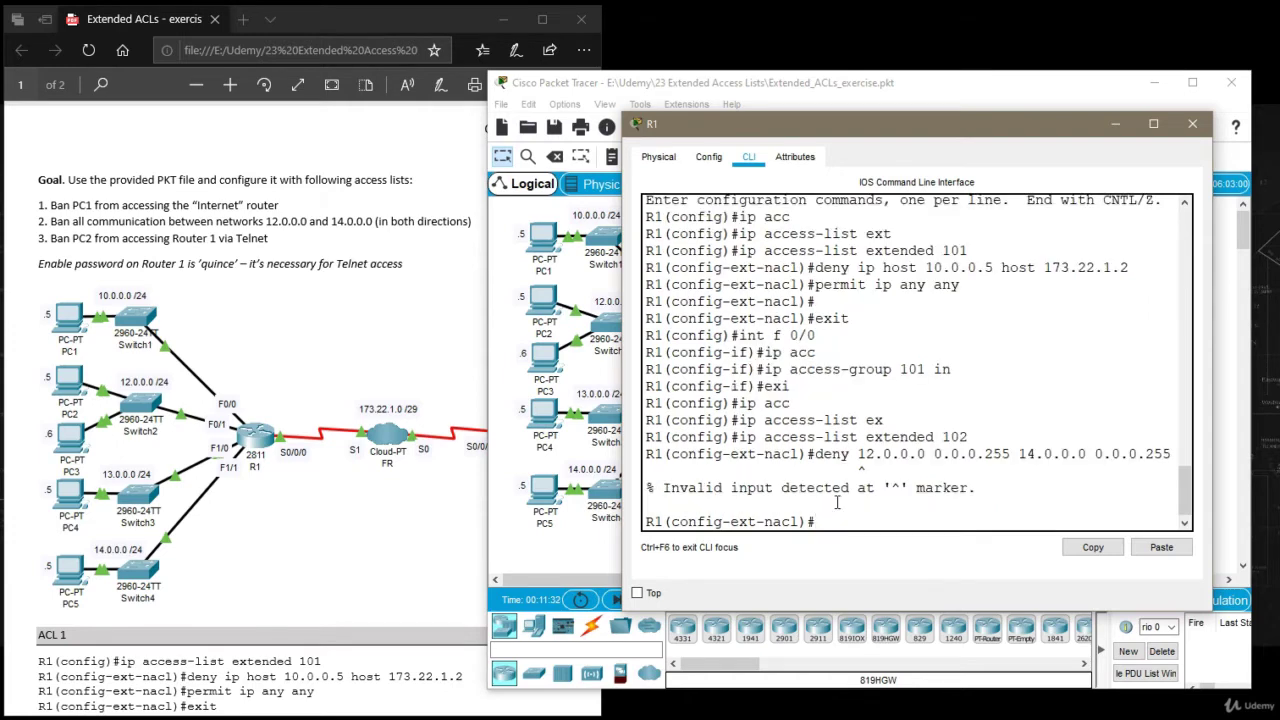
key(Up)
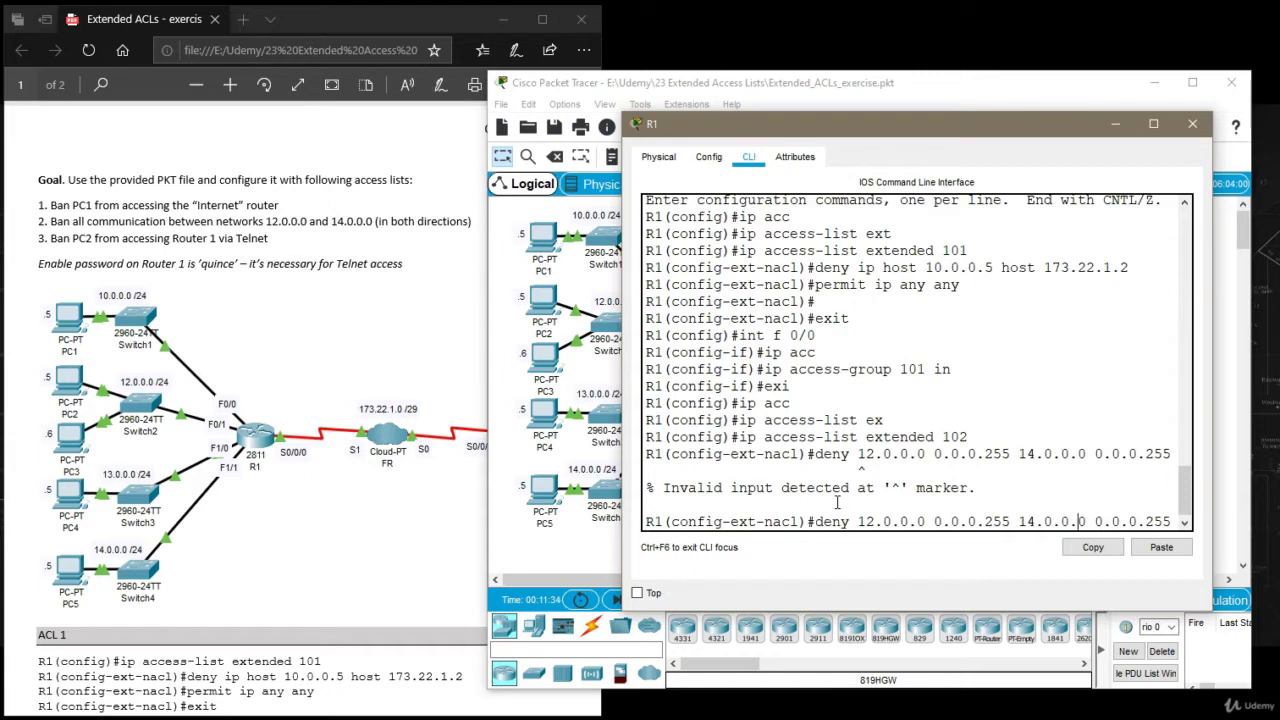
key(Left)
key(Left)
key(Left)
key(Left)
key(Left)
key(Left)
key(Left)
key(Left)
key(Left)
key(Left)
key(Left)
key(Left)
text(ip)
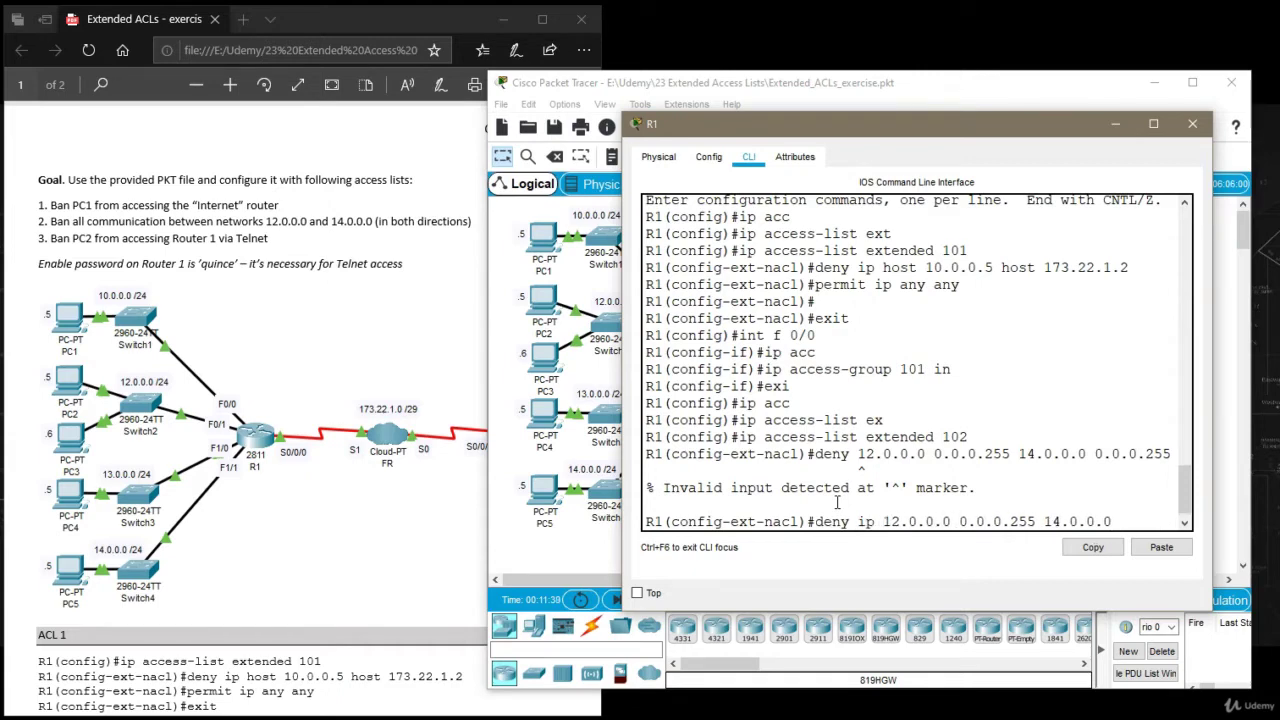
key(Return)
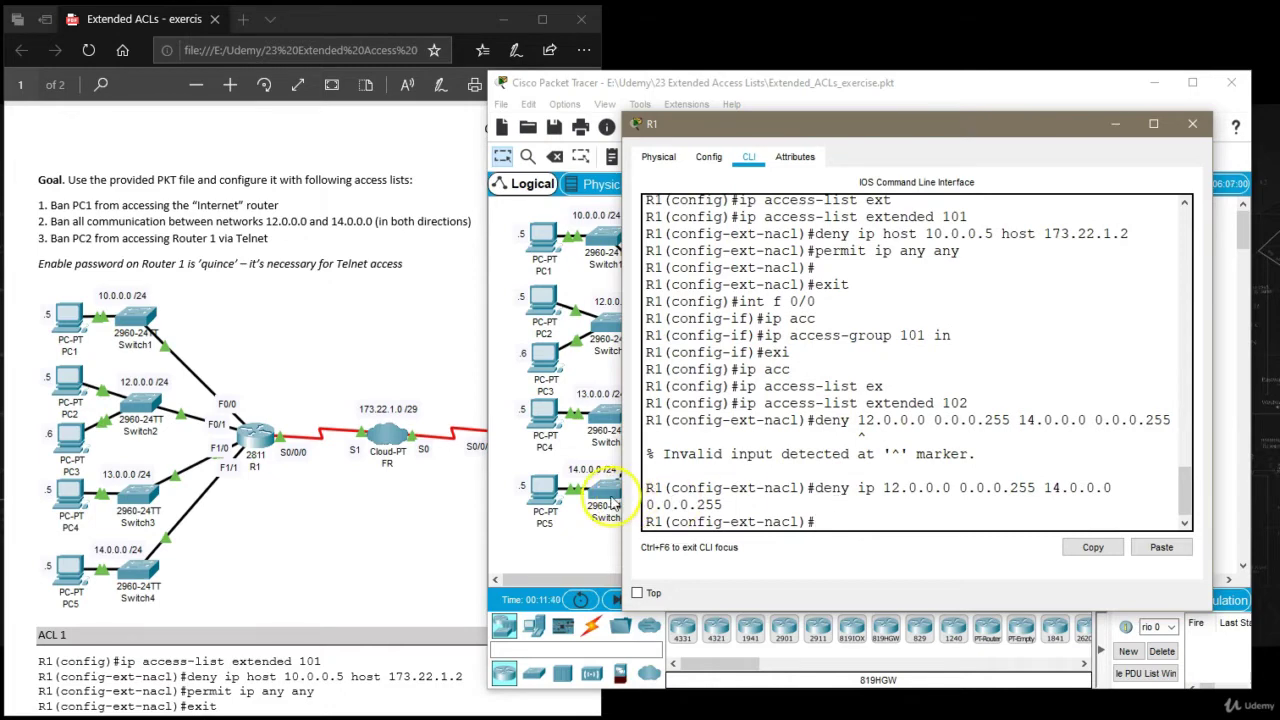
Add the reverse deny from 14.0.0.0/24 to 12.0.0.0/24, then permit ip any any, and exit.
double_click(79, 221)
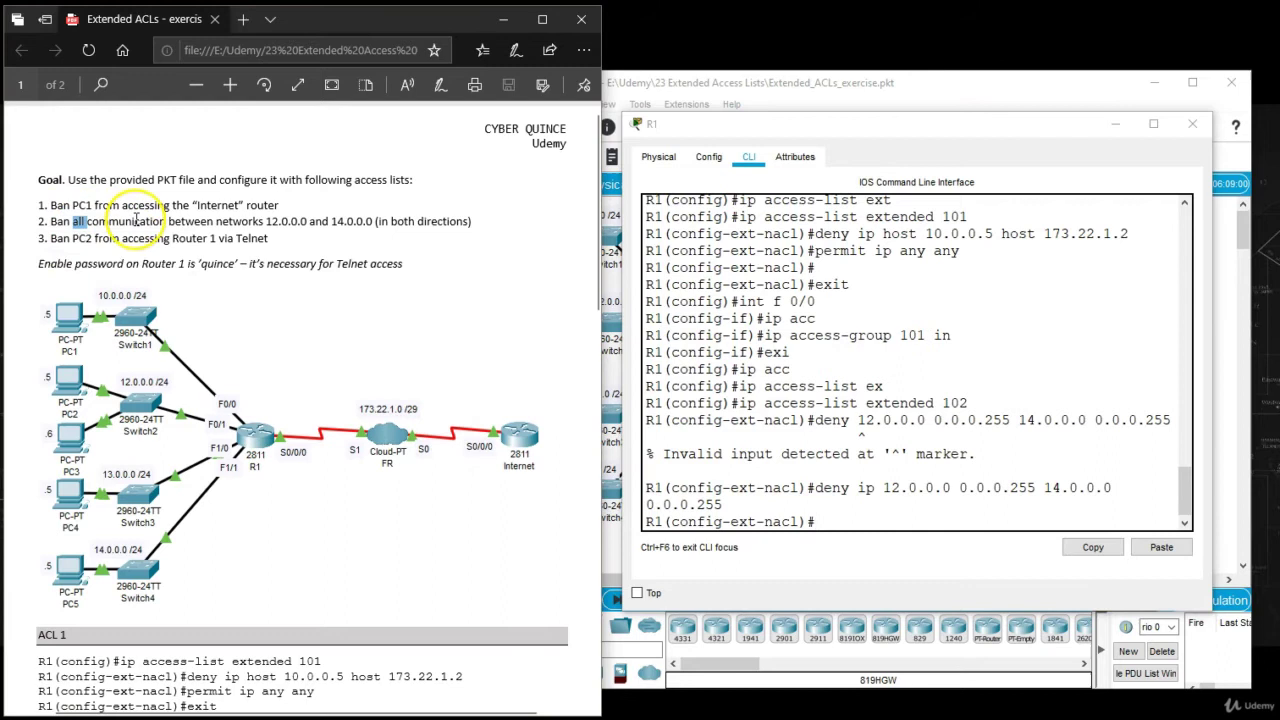
click(136, 219)
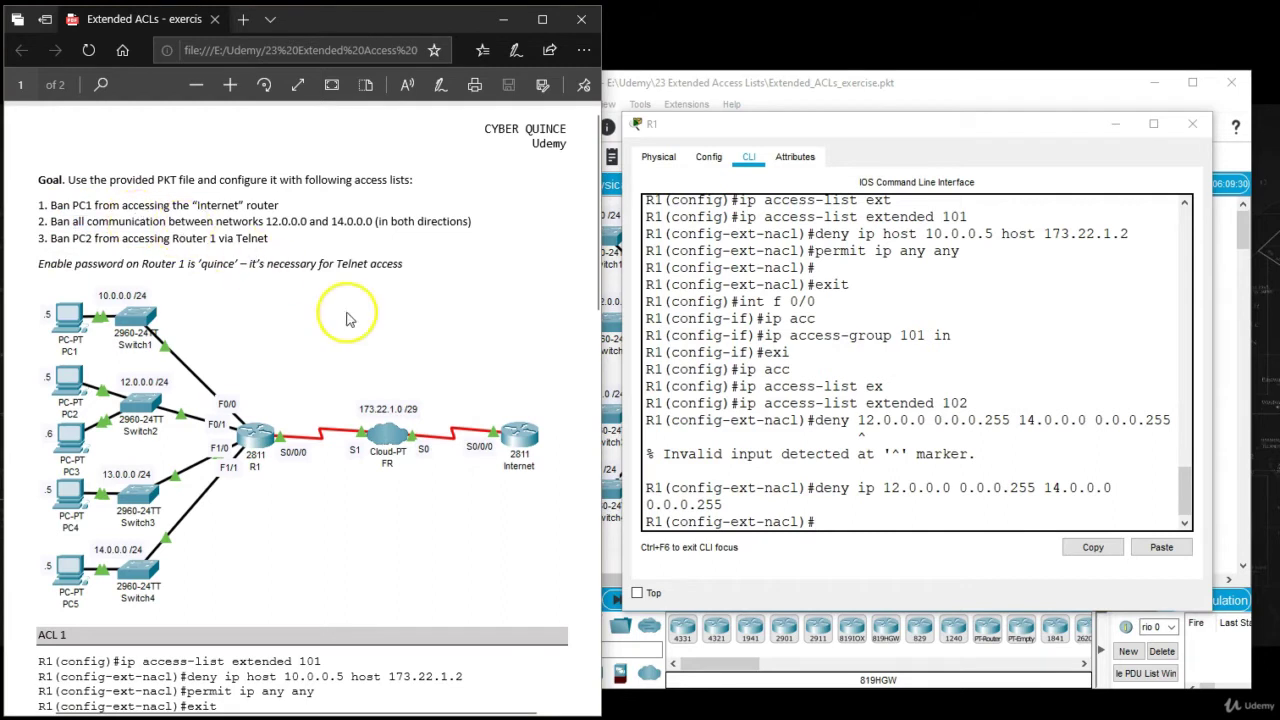
click(858, 521)
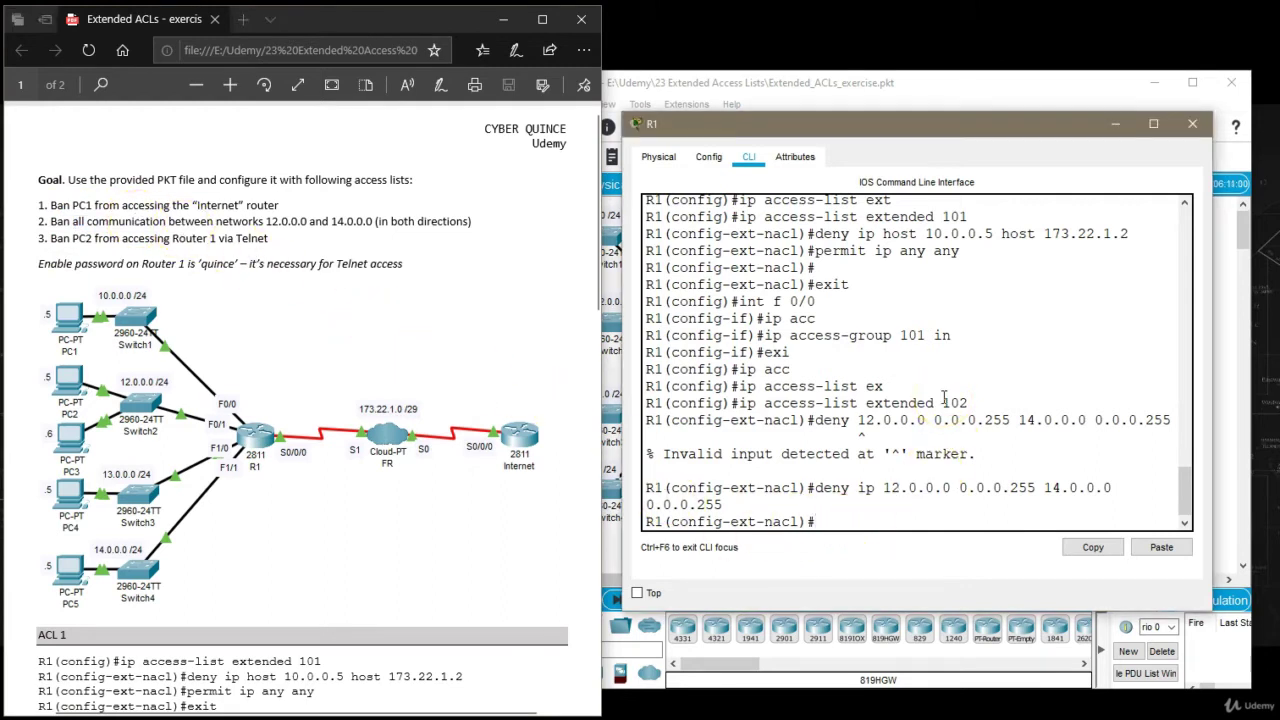
key(Up)
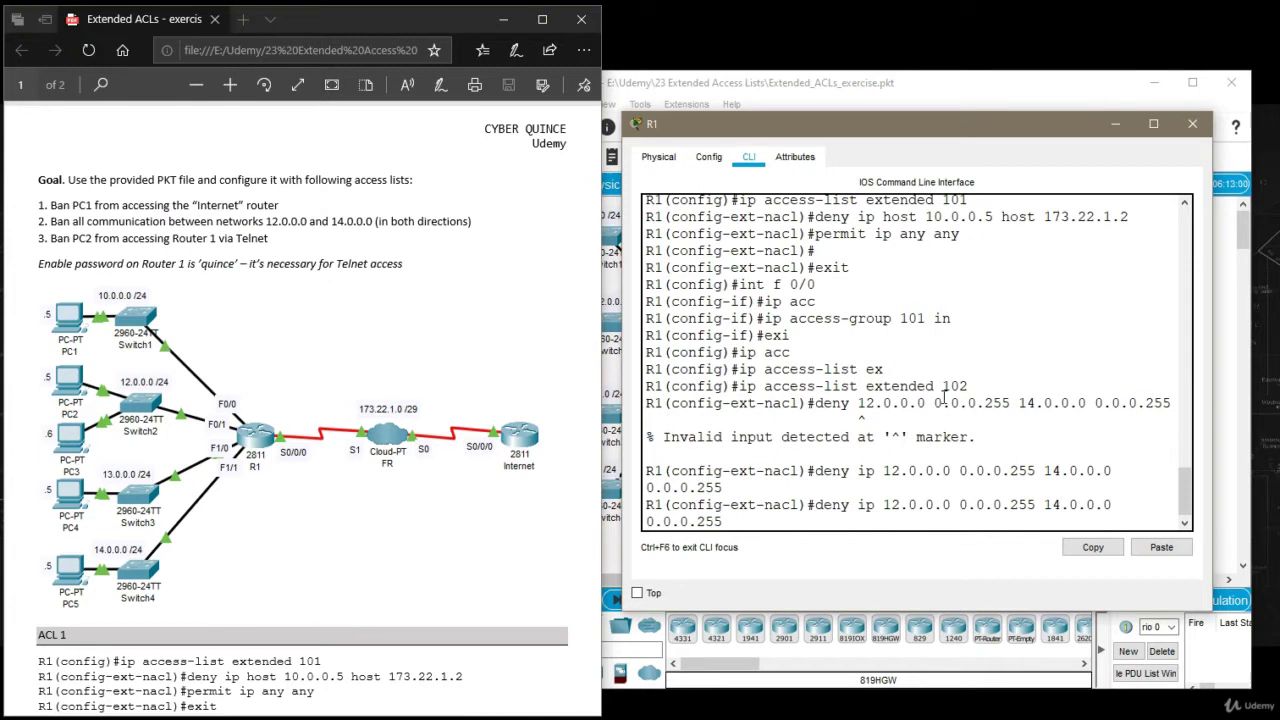
key(BackSpace)
text(2)
key(BackSpace)
text(4)
key(Return)
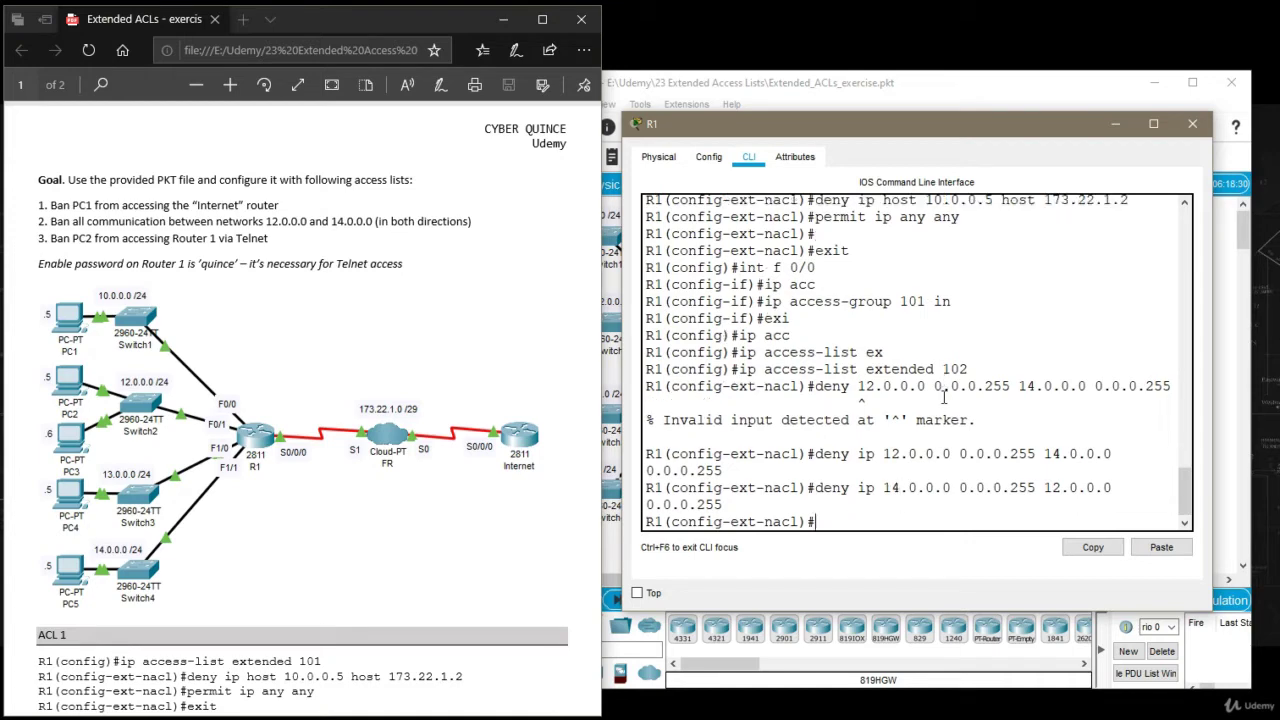
text(permit ip any any)
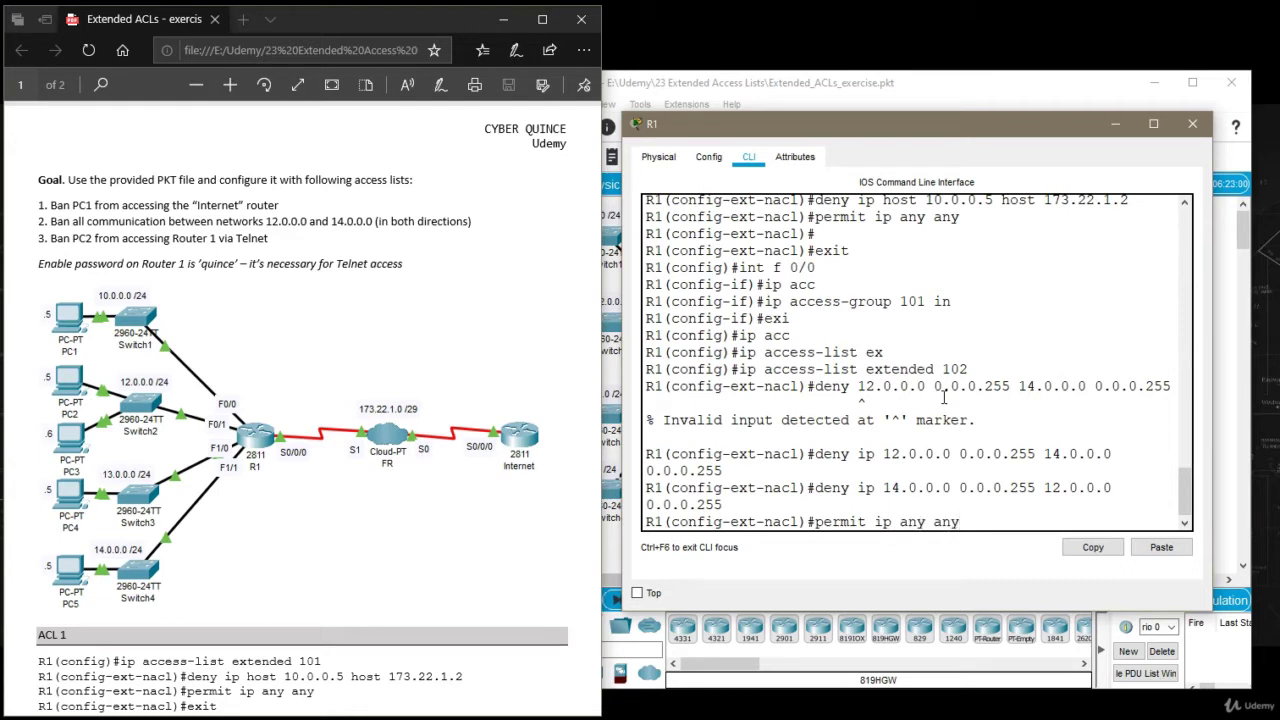
key(Return)
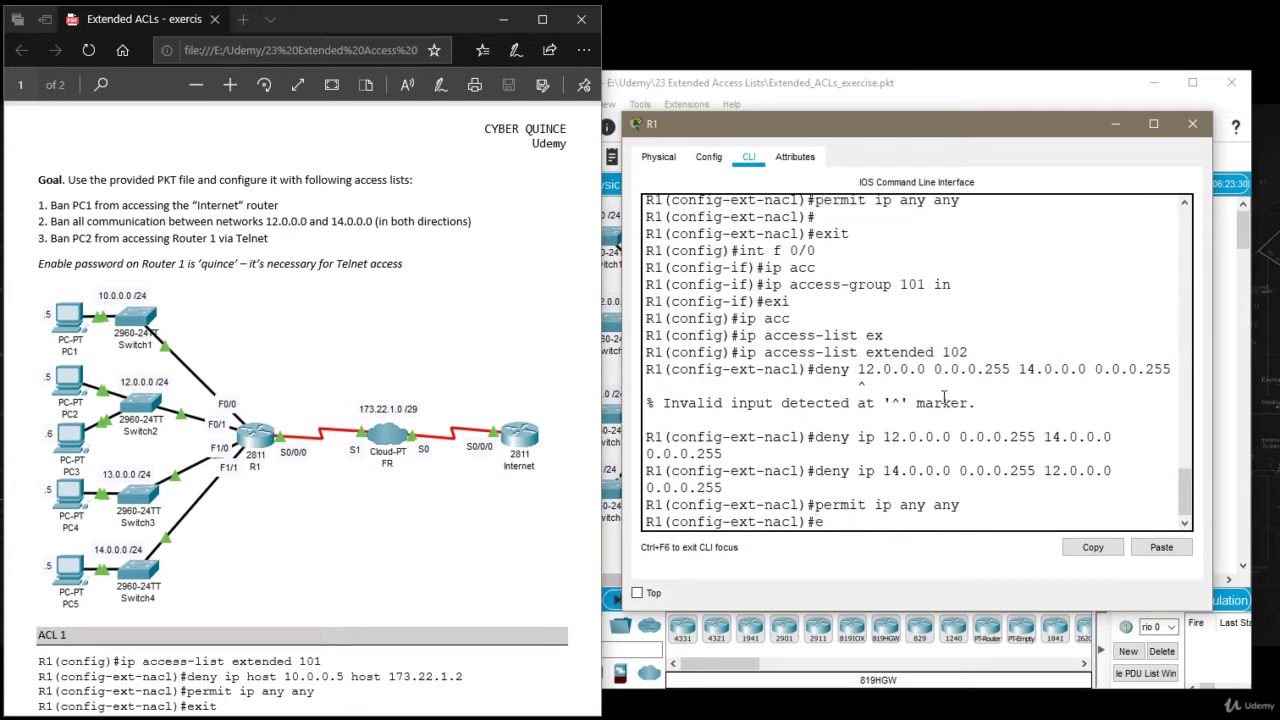
key(Return)
key(Return)
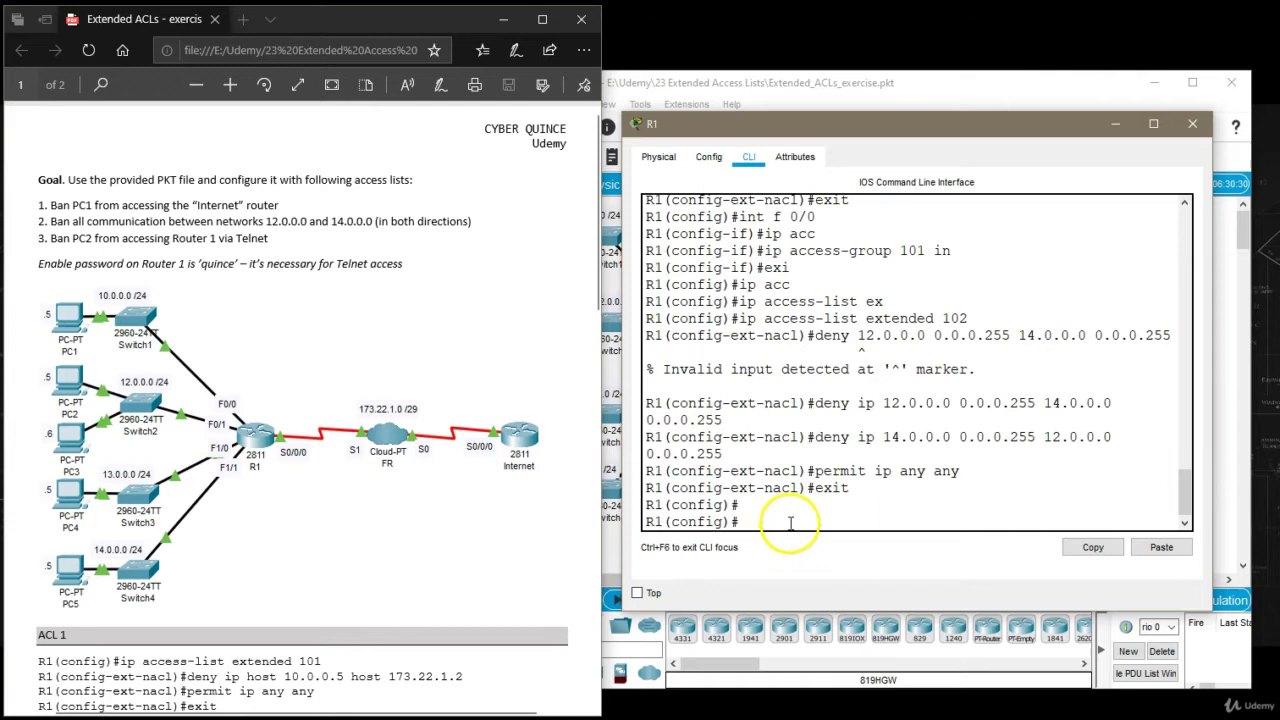
Apply access list 102 inbound on interface f0/1 and exit the interface.
text(int f0/1)
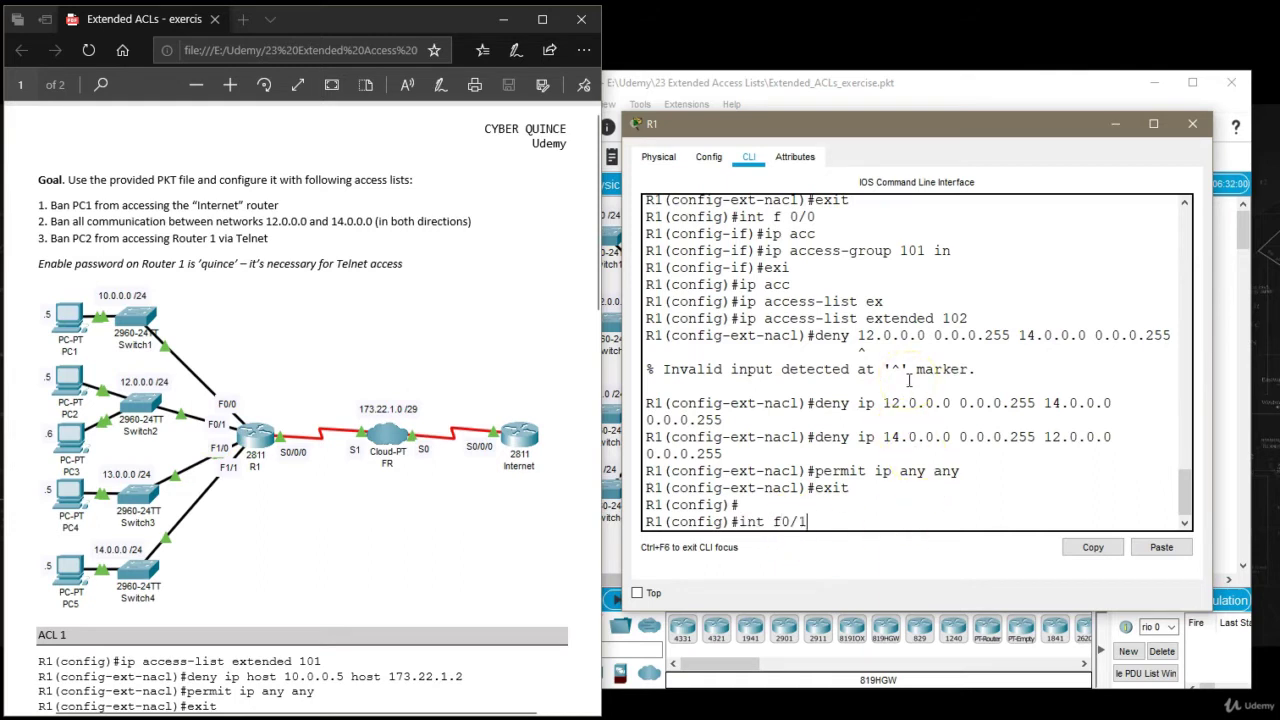
key(Return)
text(ip acc)
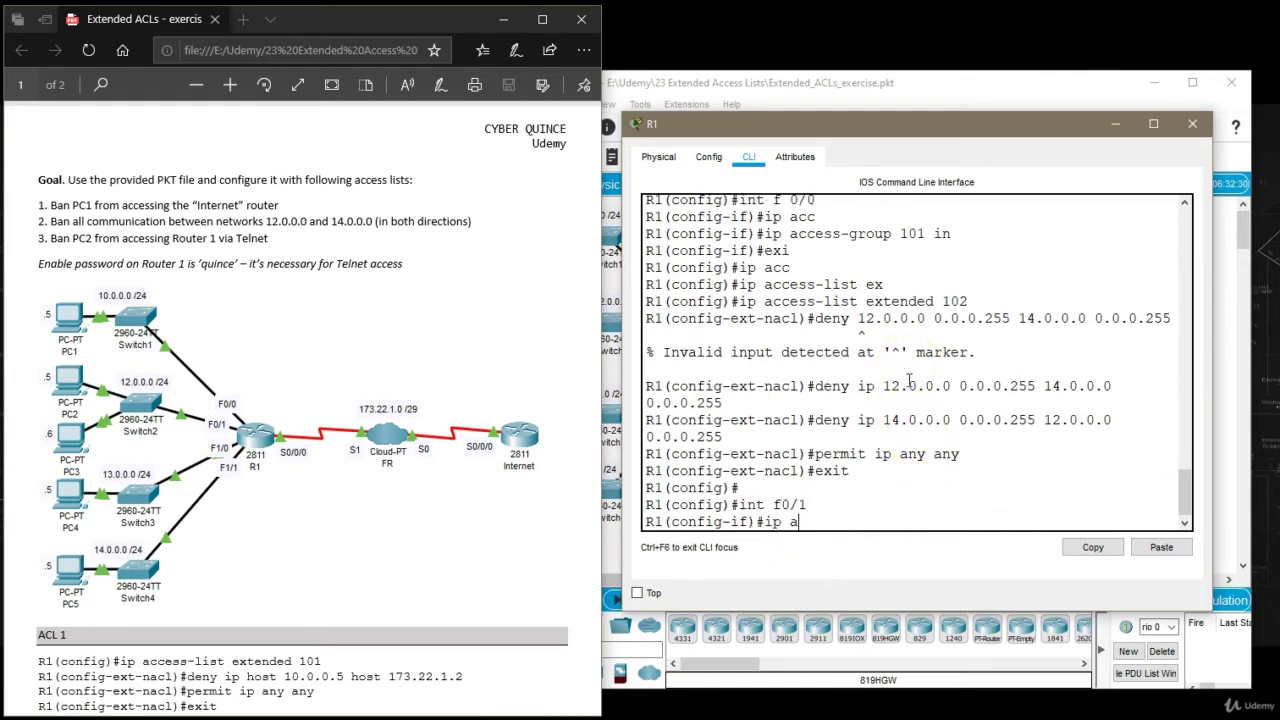
key(Tab)
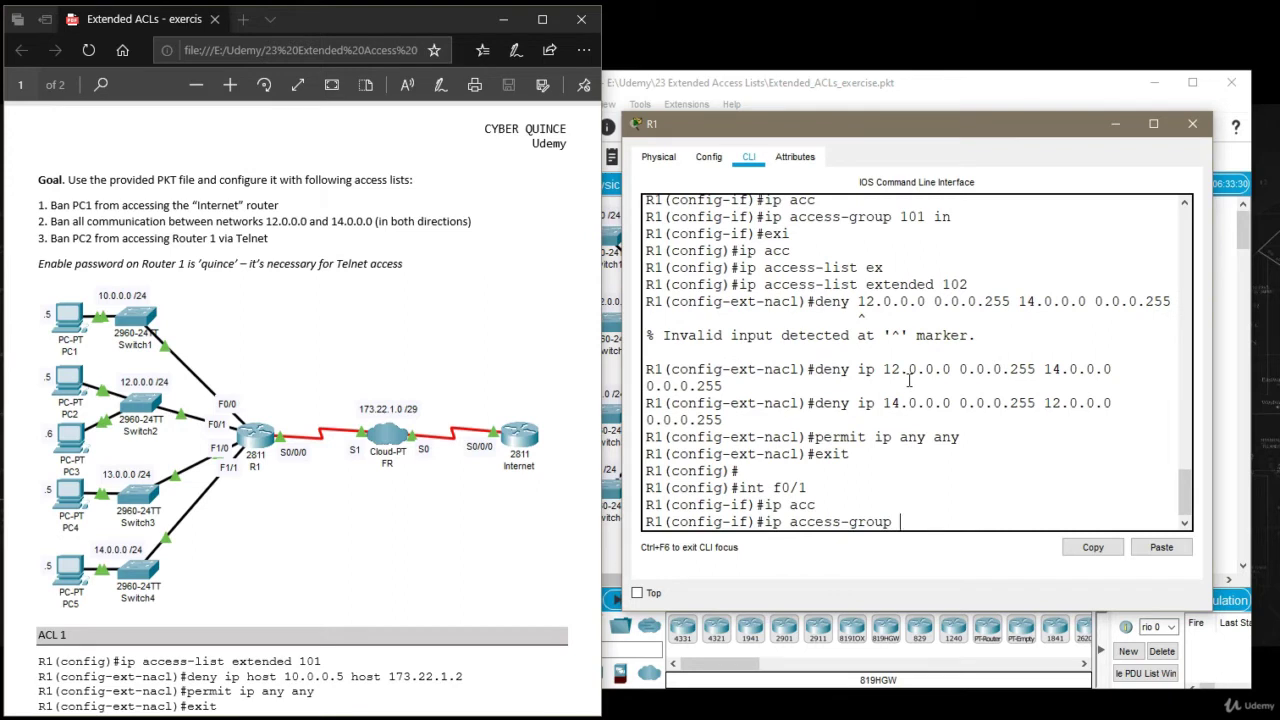
text(102 in)
key(Return)
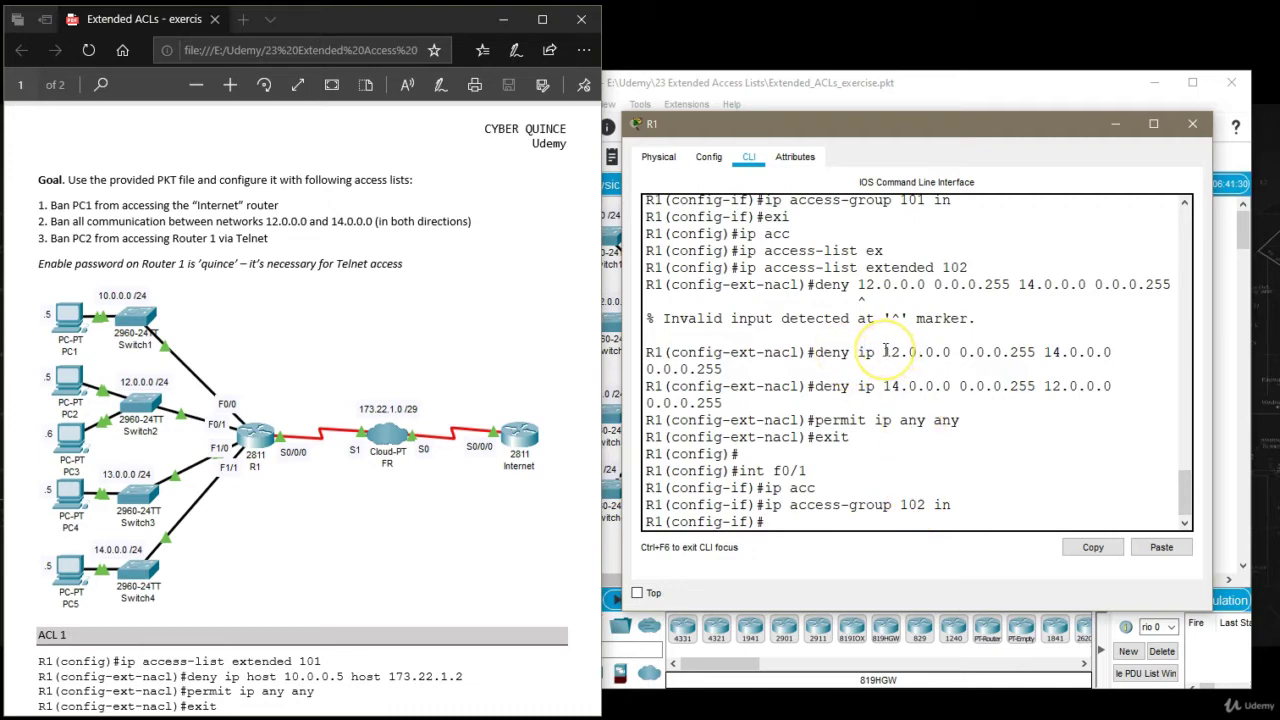
drag(884, 352, 950, 352)
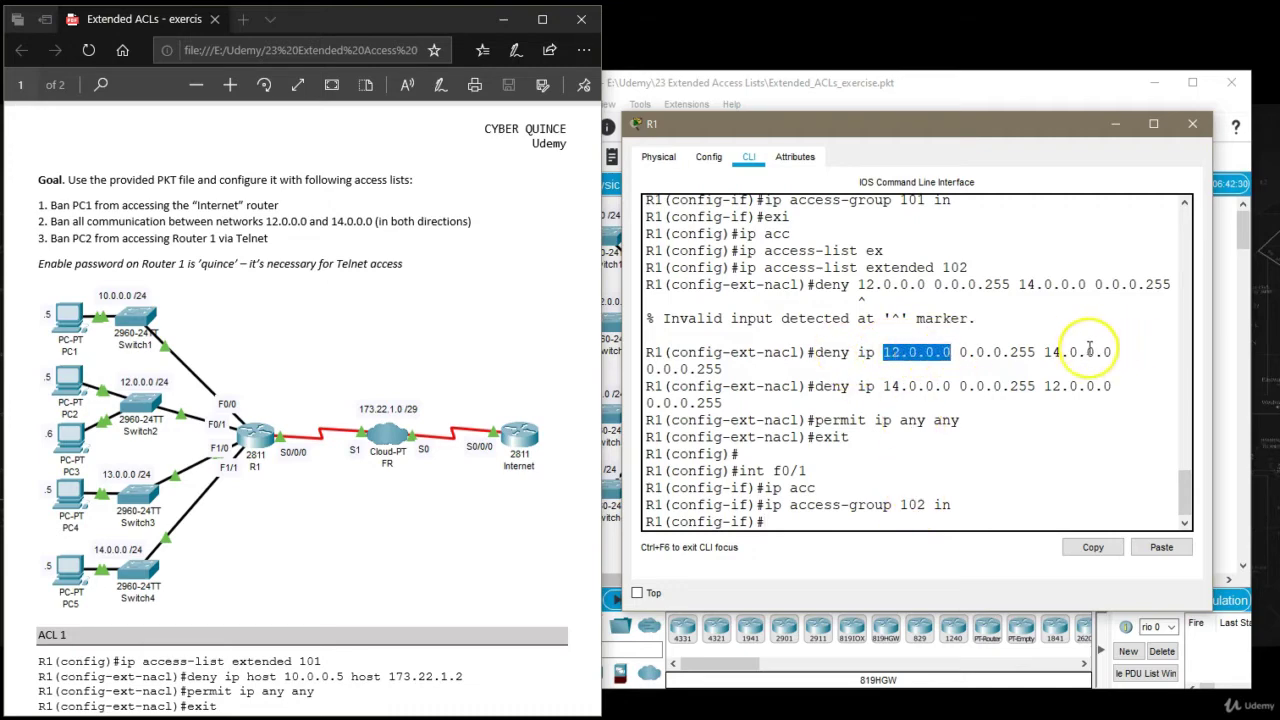
drag(1044, 352, 1128, 345)
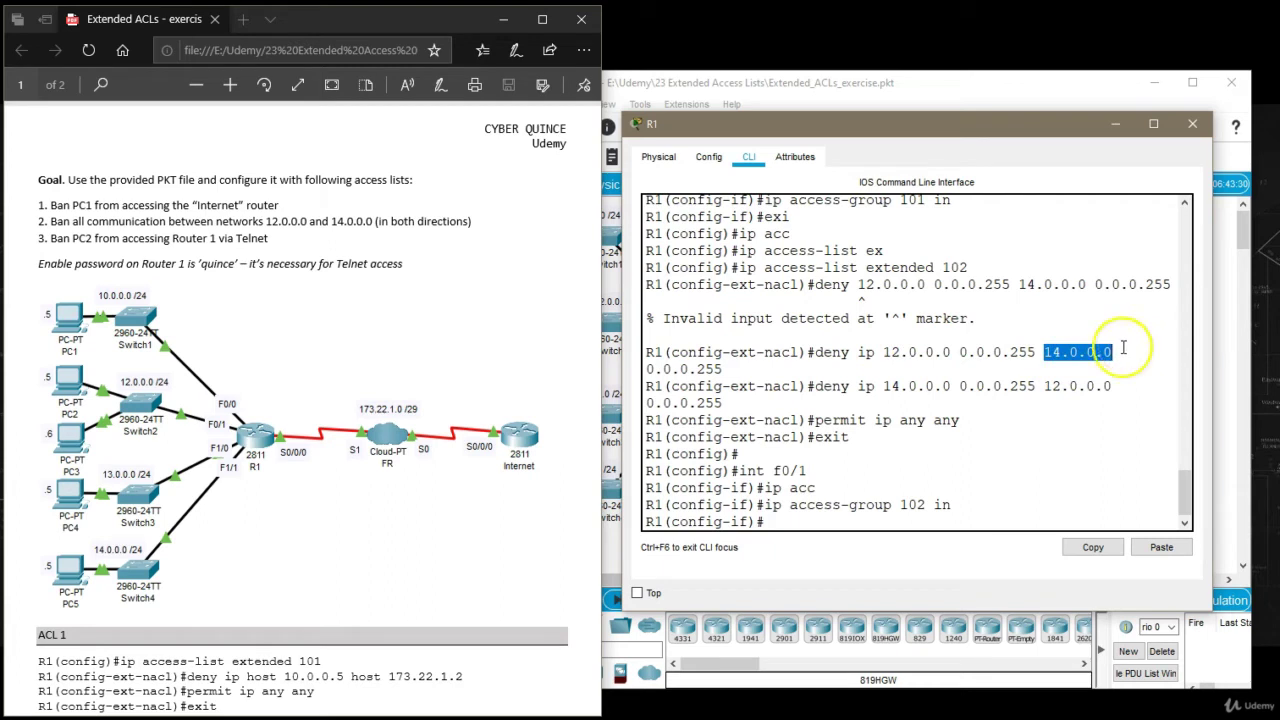
click(933, 378)
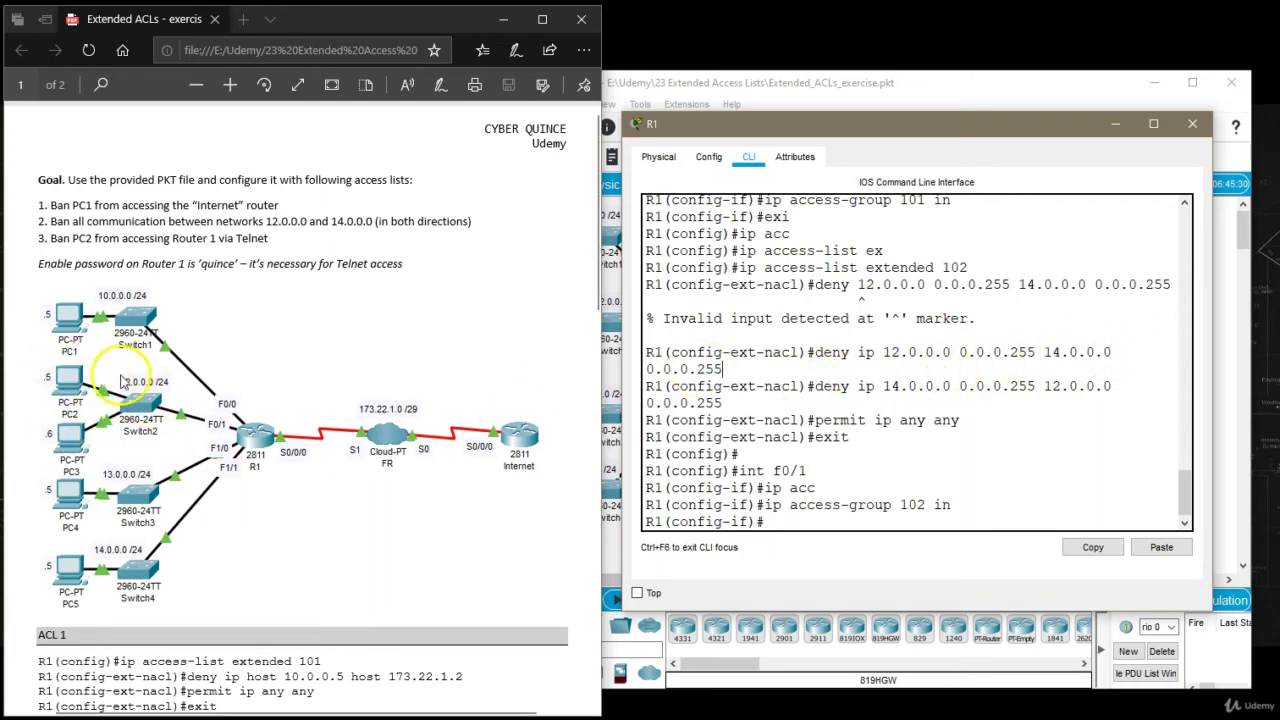
drag(885, 385, 955, 381)
click(953, 384)
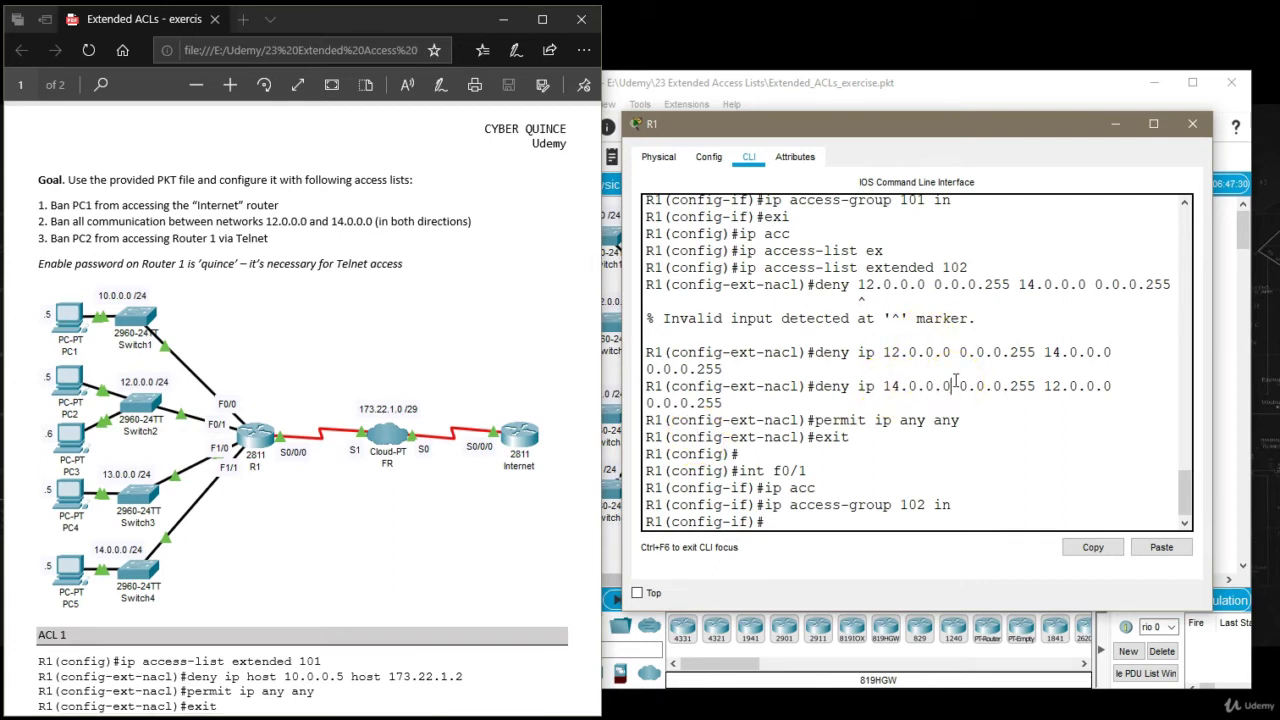
text(exit)
key(Return)
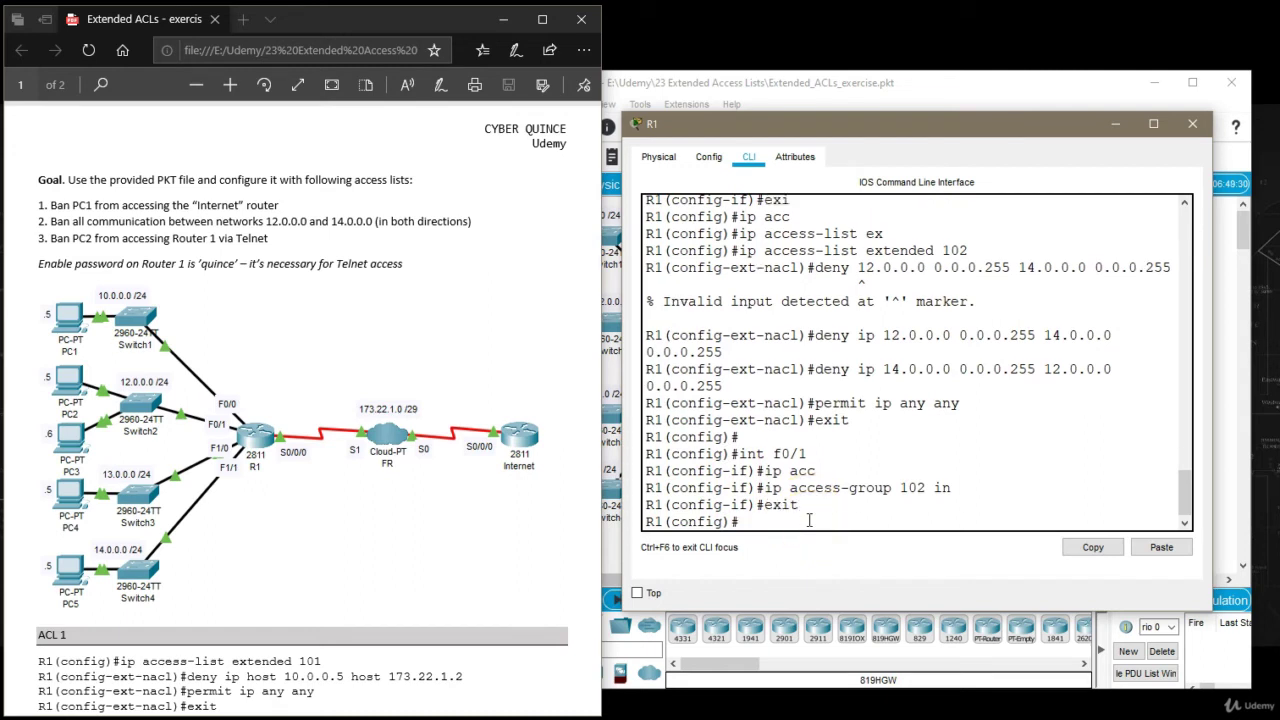
Apply access list 102 inbound on interface f1/1 and exit the interface.
text(int f1/1)
key(Return)
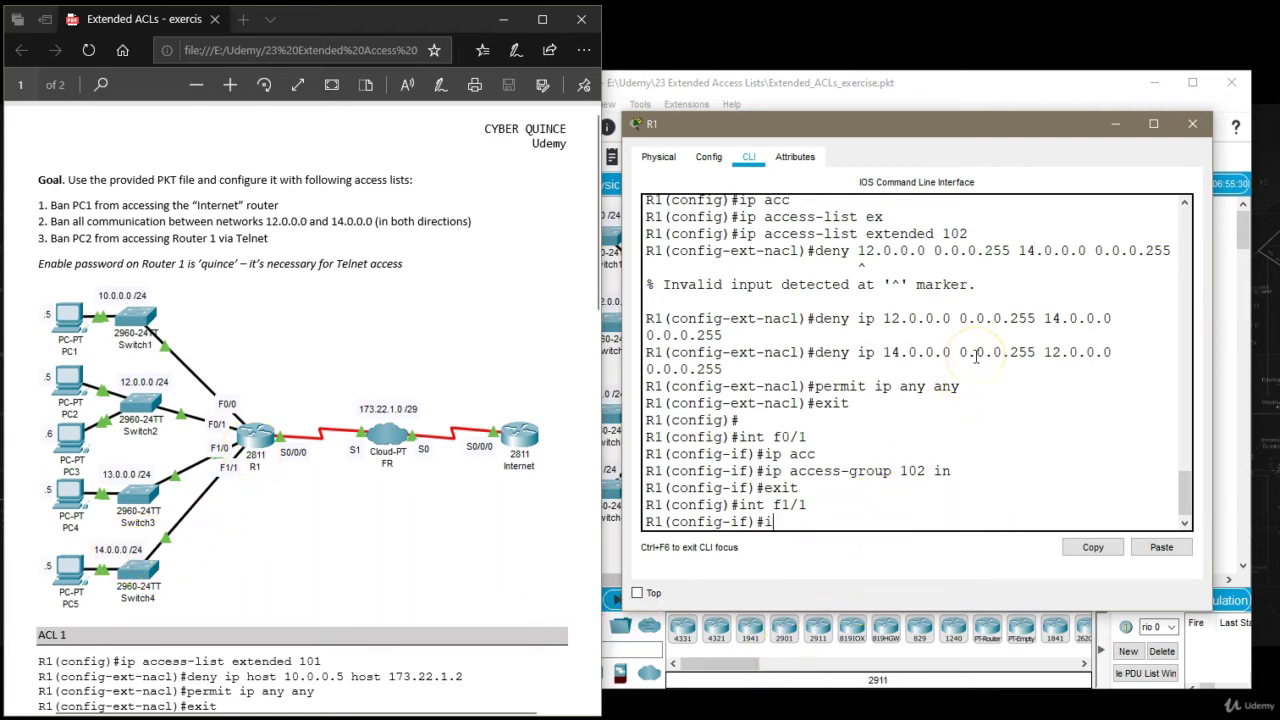
text(p acc)
key(Tab)
text(10)
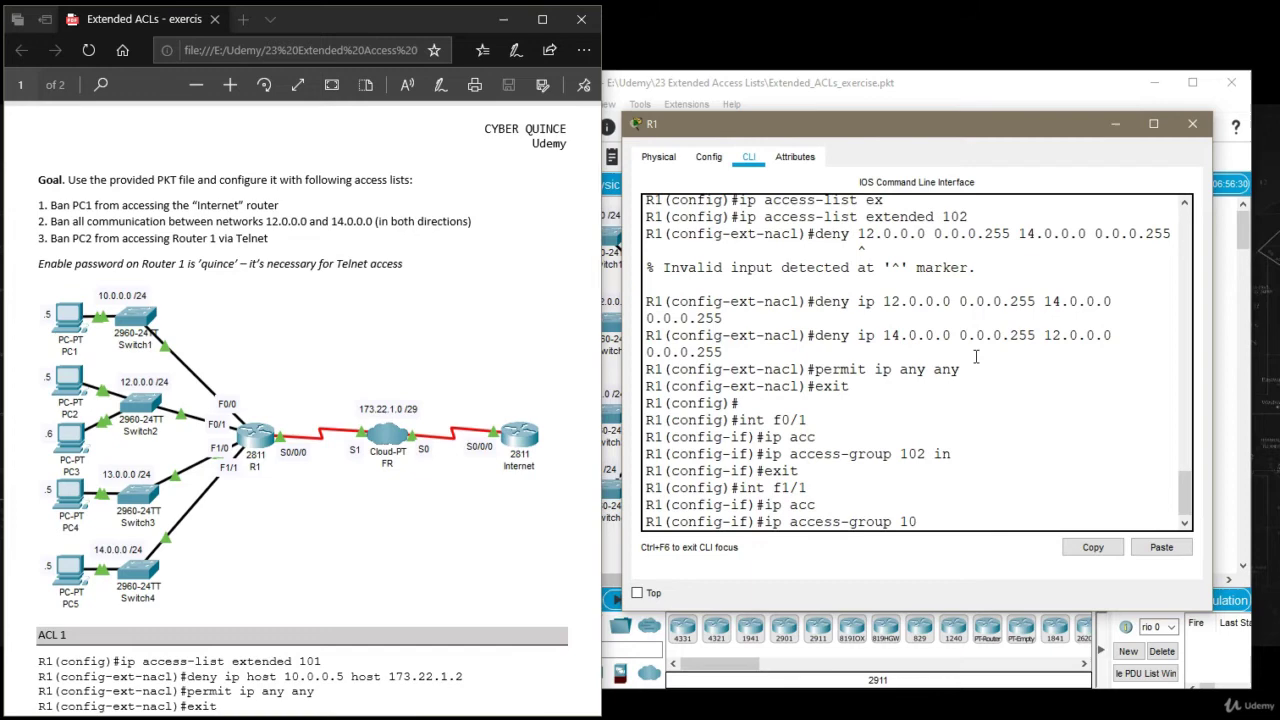
key(Return)
text(exit)
key(Return)
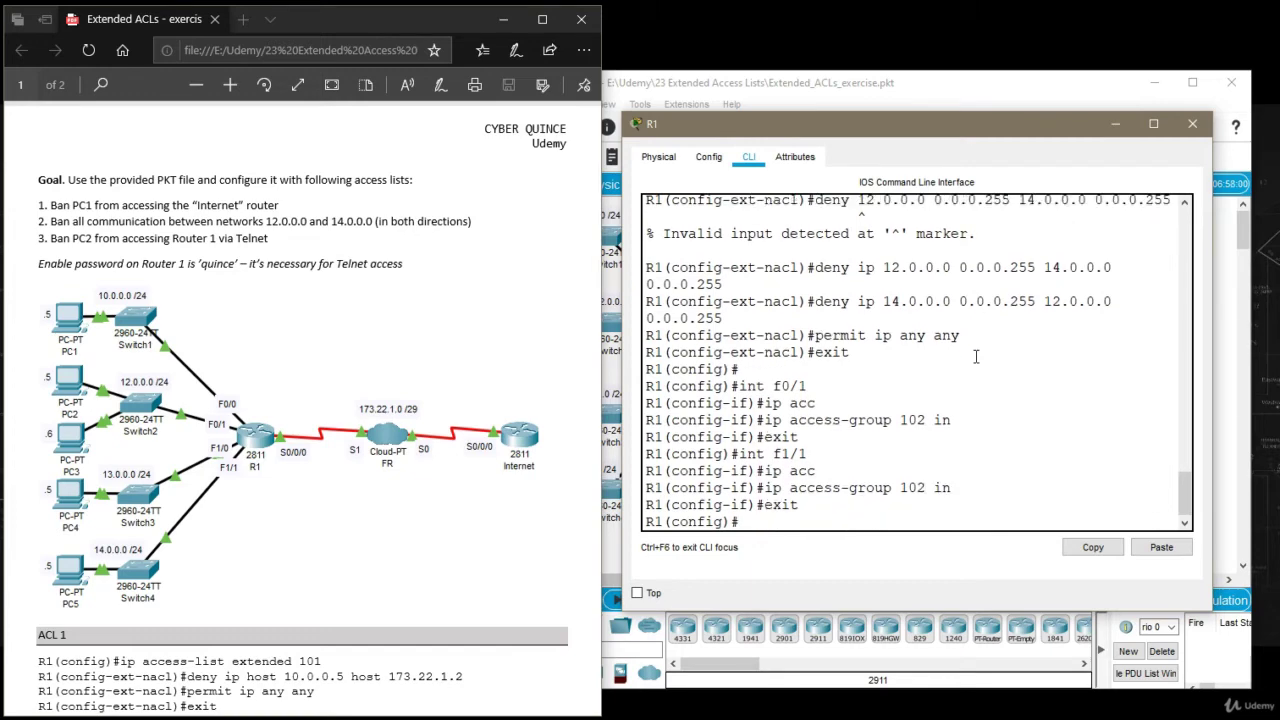
Send a simple test ping from PC3 to PC5.
click(1192, 123)
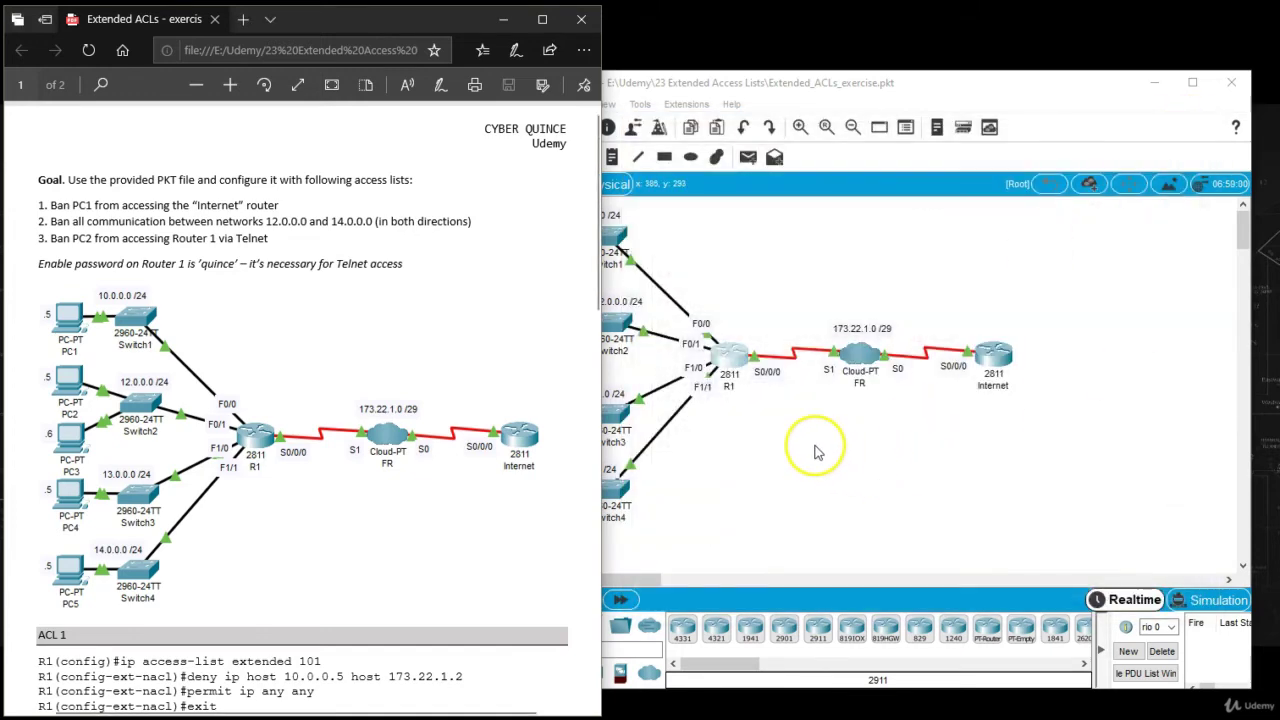
click(748, 157)
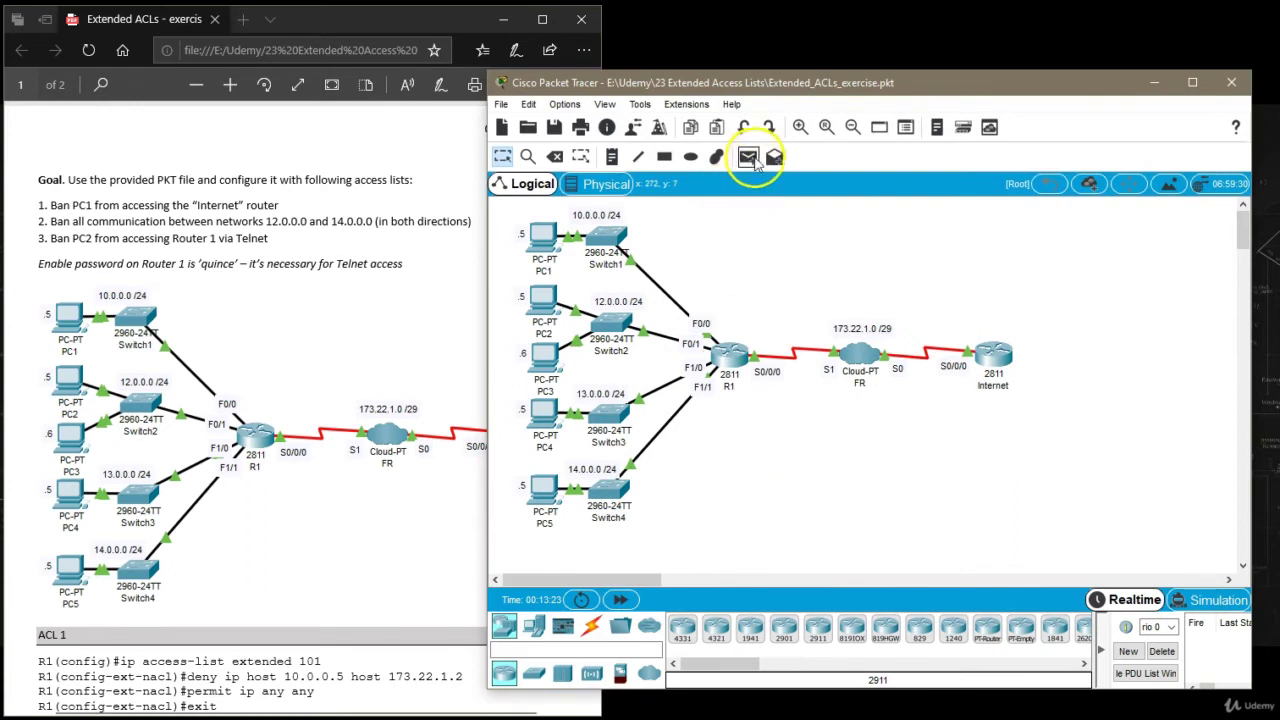
click(546, 357)
click(543, 488)
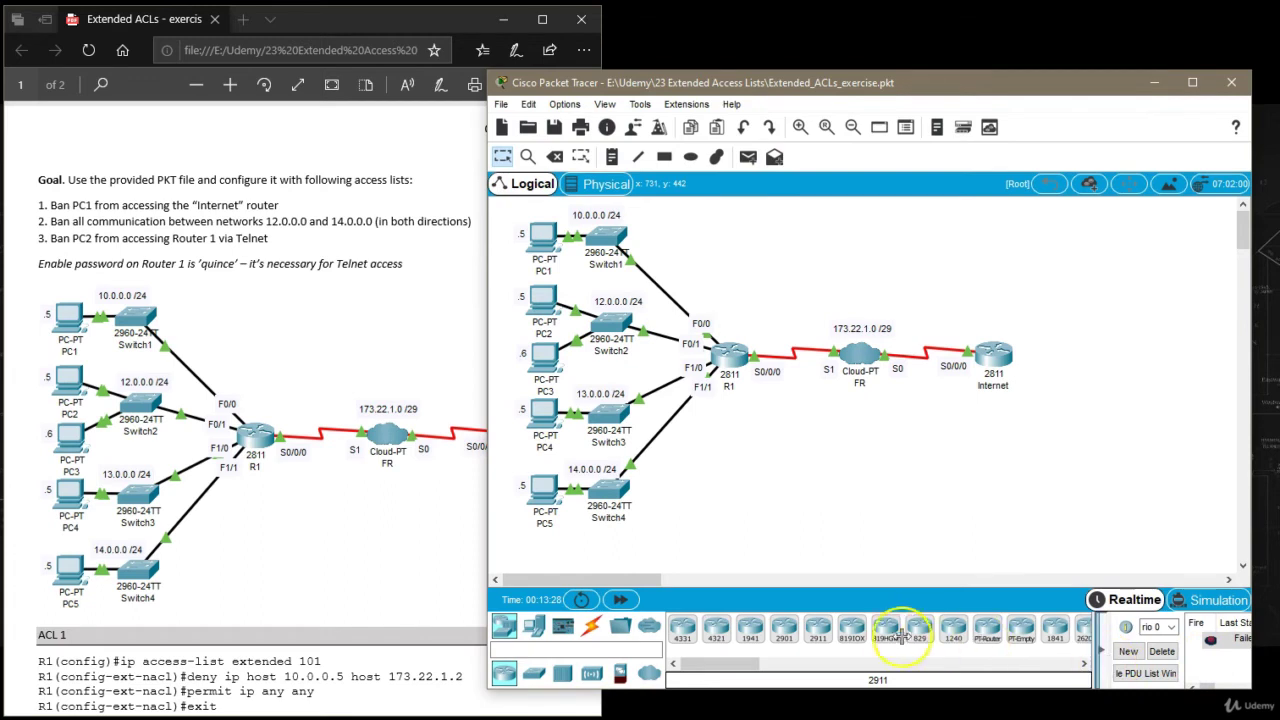
drag(488, 545, 304, 545)
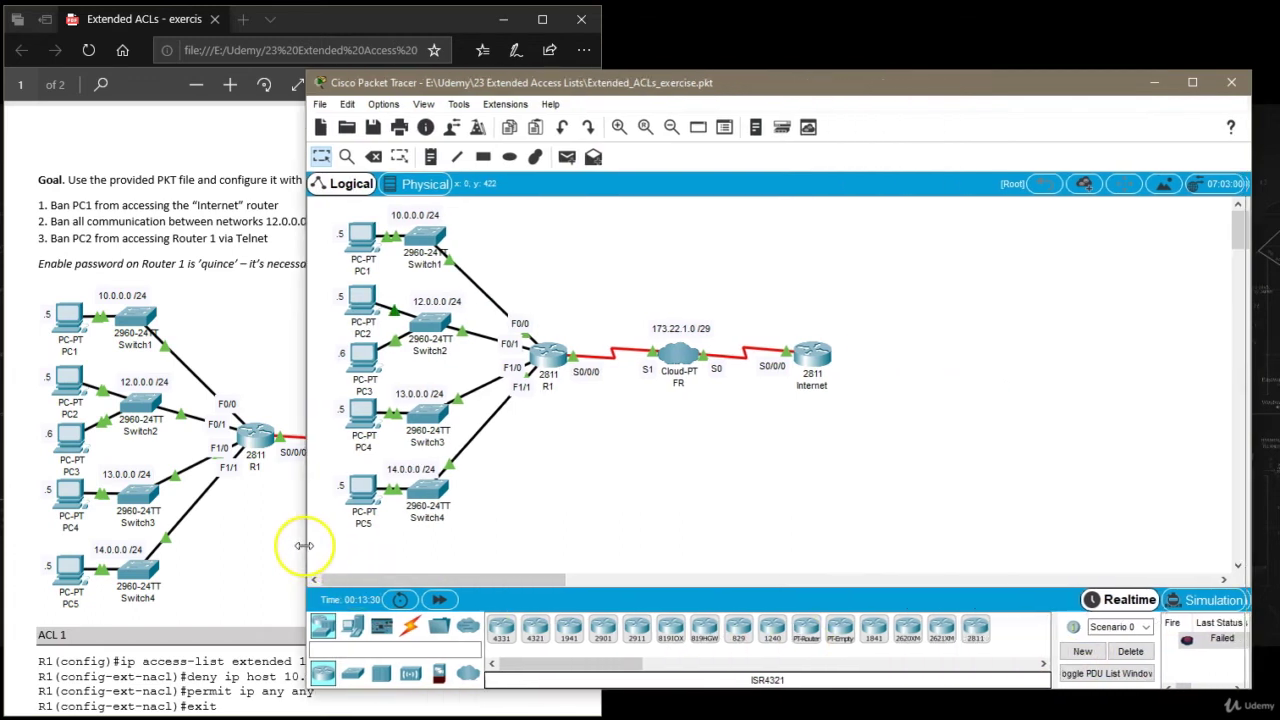
Add simple test pings from PC3 to PC1 and from PC2 to PC4.
click(567, 157)
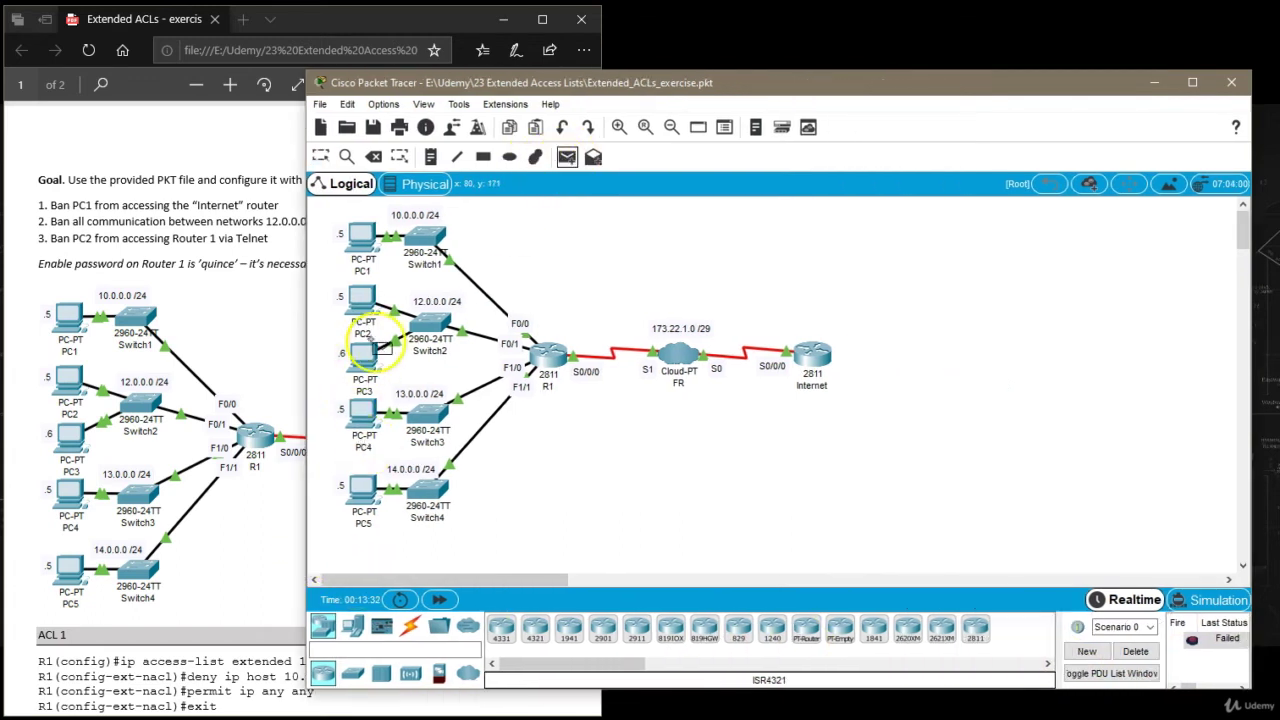
click(366, 356)
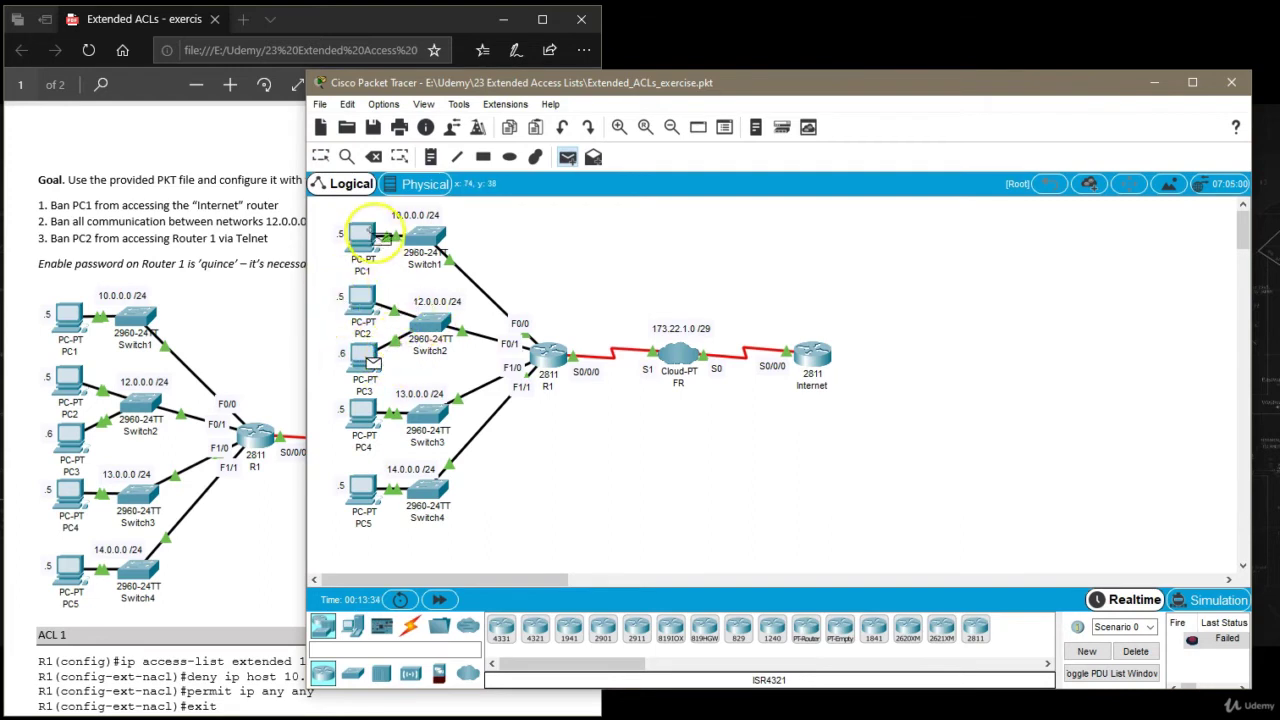
click(366, 238)
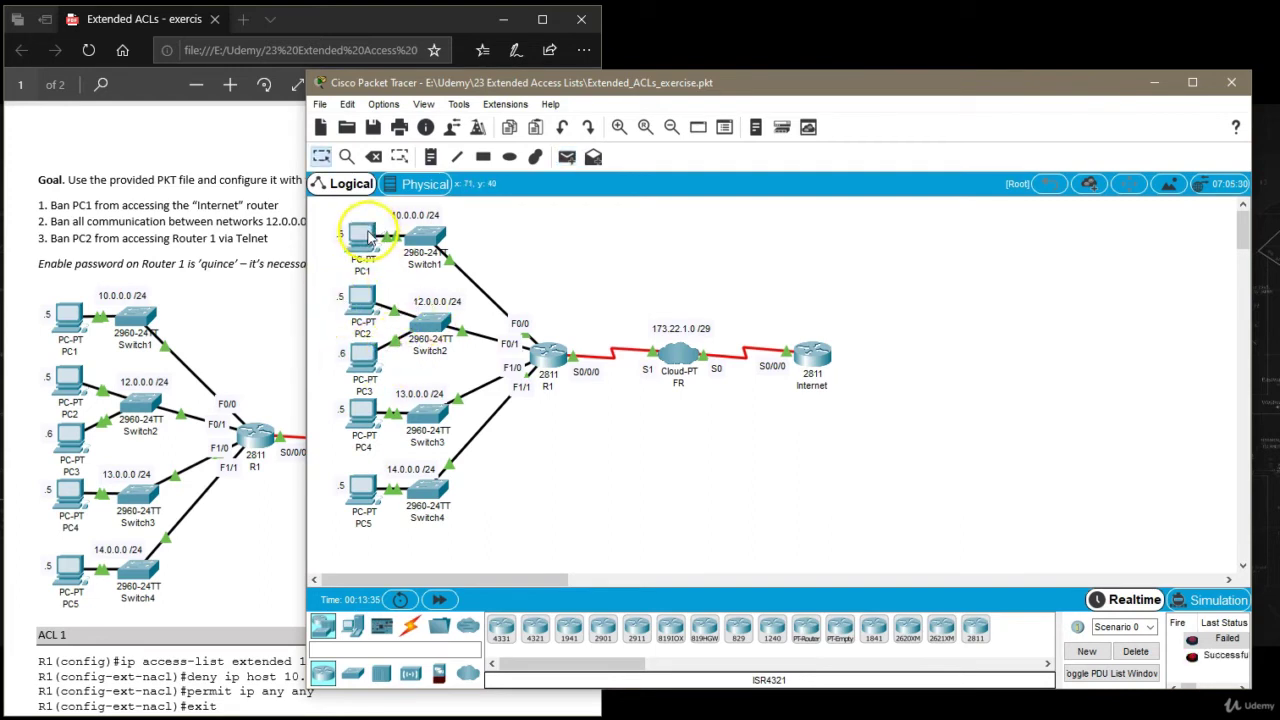
click(567, 157)
click(381, 325)
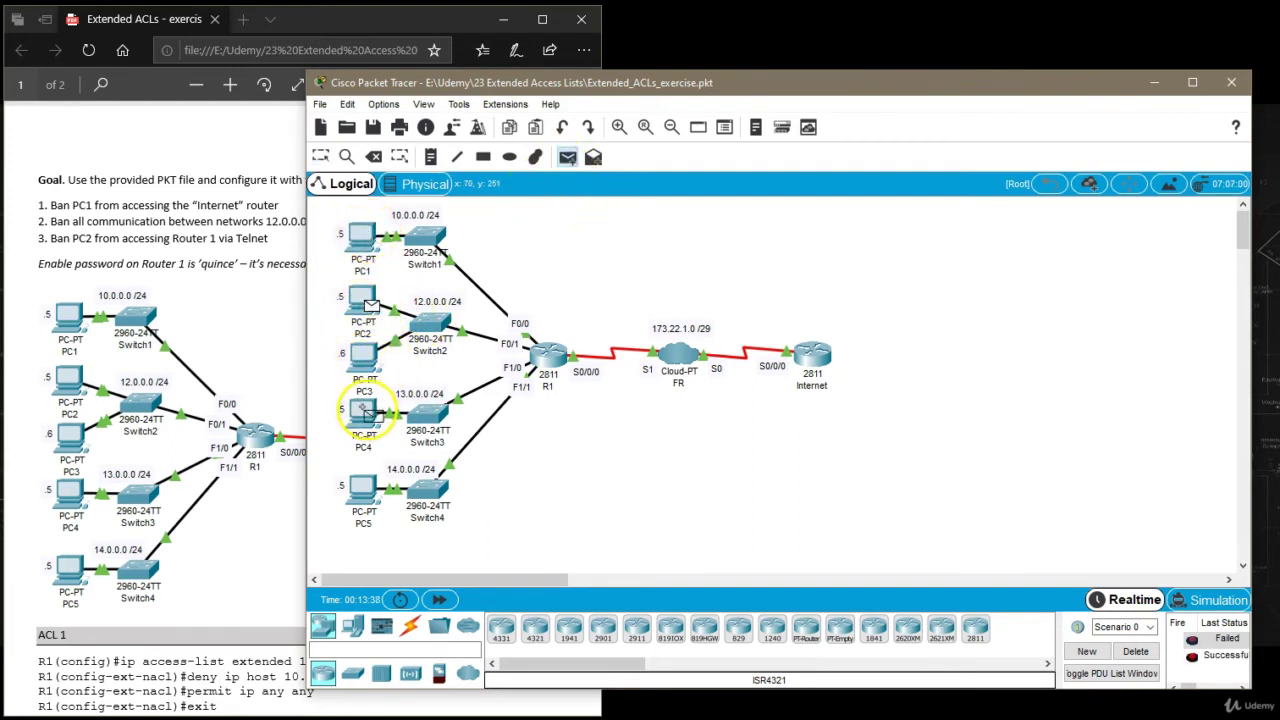
click(357, 408)
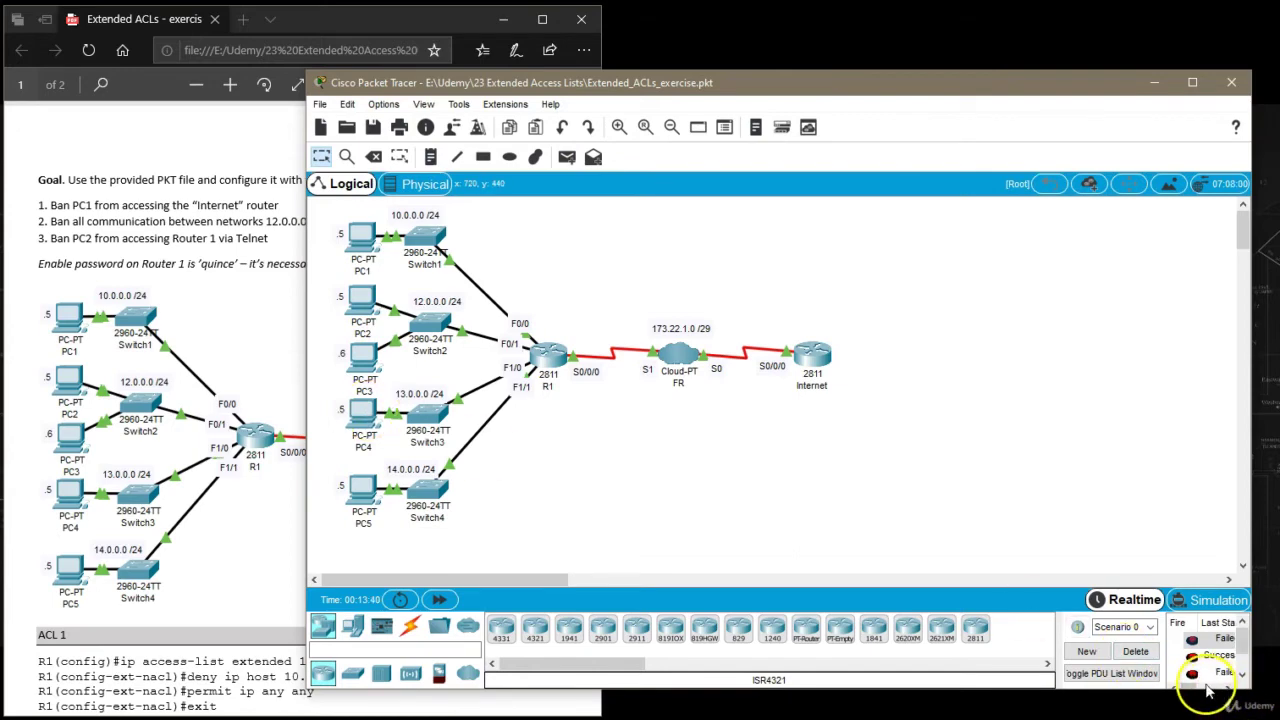
Delete the recorded test pings from the PDU list.
scroll(1195, 672, down, 1)
click(1135, 651)
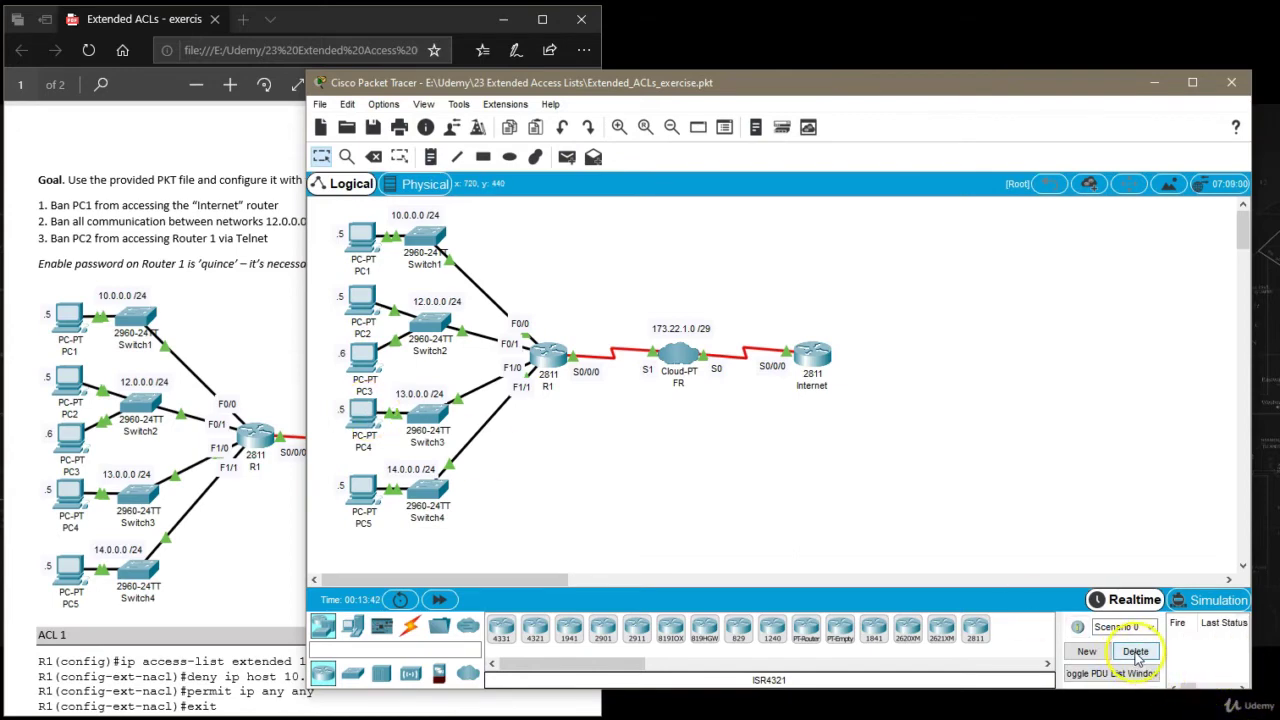
drag(307, 529, 587, 508)
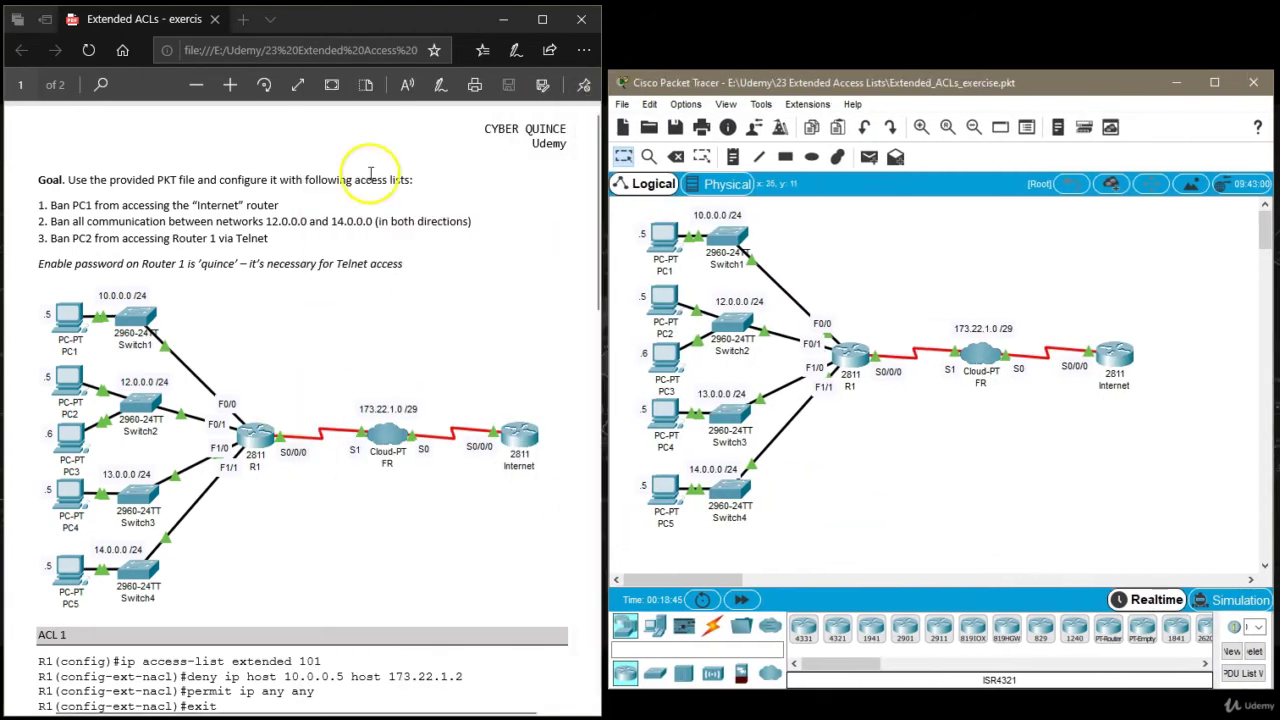
Scroll the exercise PDF to ACL 2 and highlight its second deny line and permit ip any any.
click(405, 28)
mouse_move(405, 28)
mouse_down()
mouse_move(389, 24)
mouse_move(401, 28)
mouse_up()
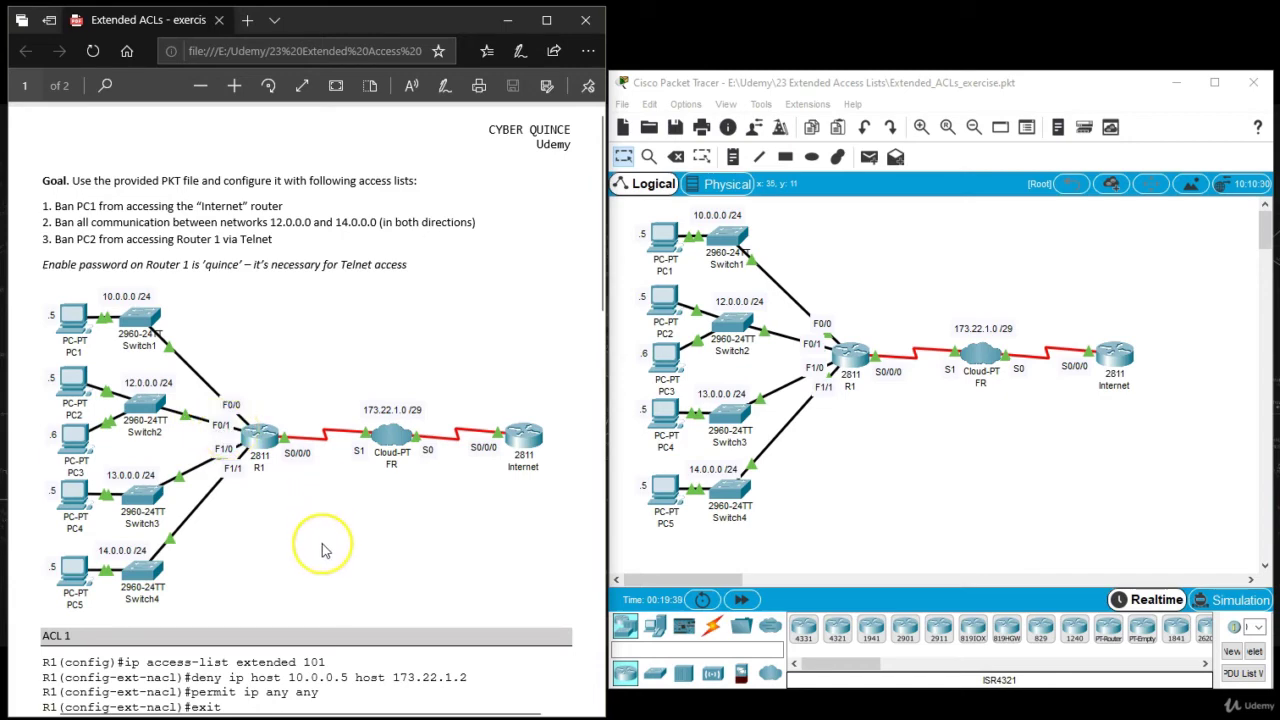
scroll(323, 545, down, 5)
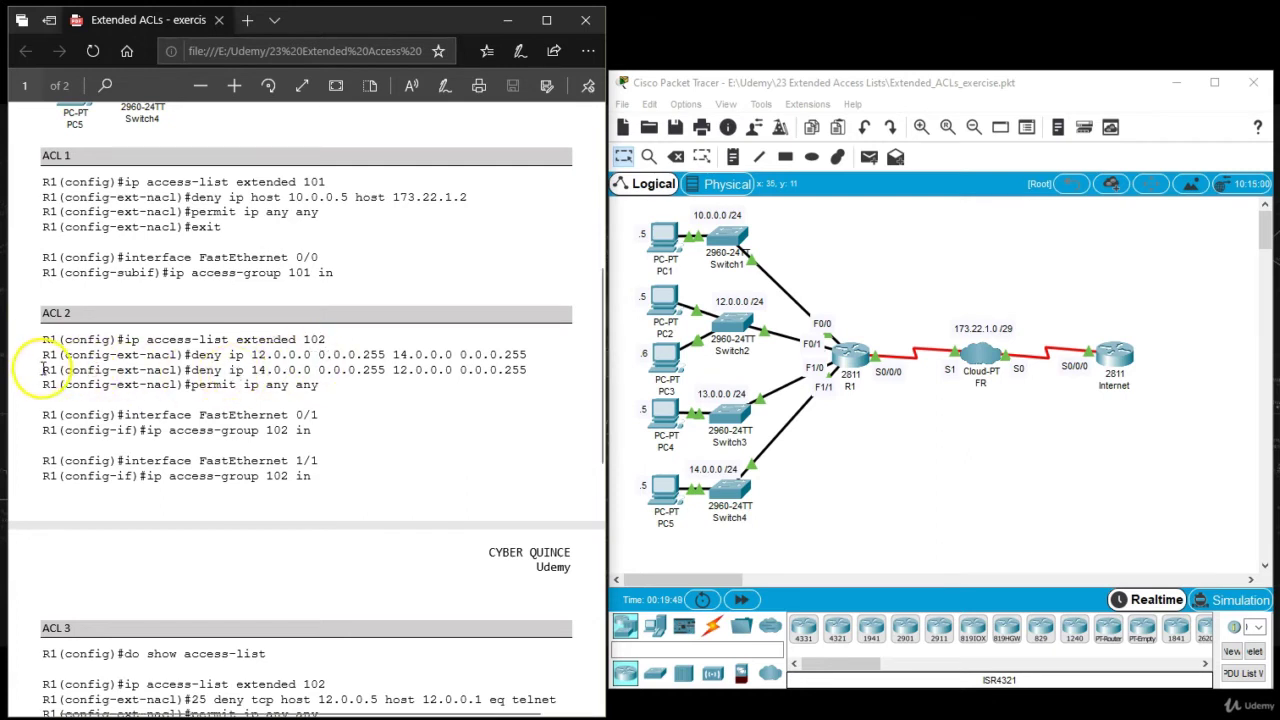
drag(184, 369, 524, 373)
drag(186, 385, 328, 386)
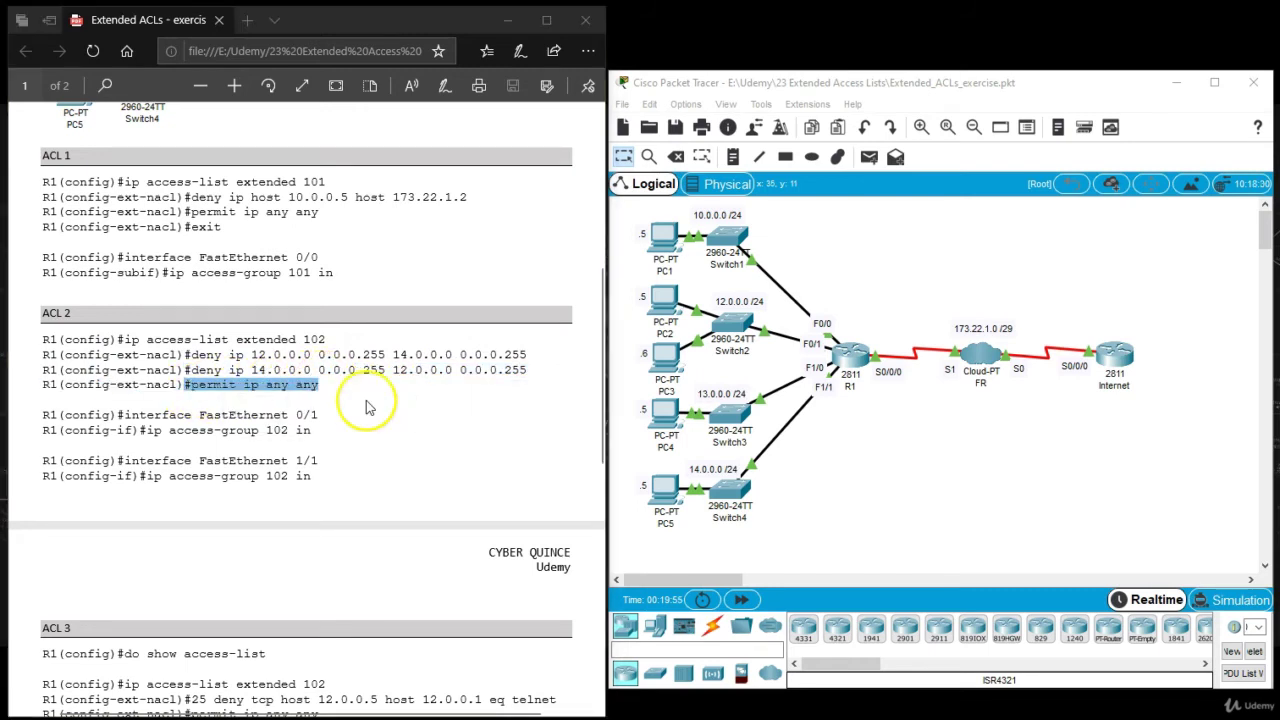
click(471, 255)
click(410, 496)
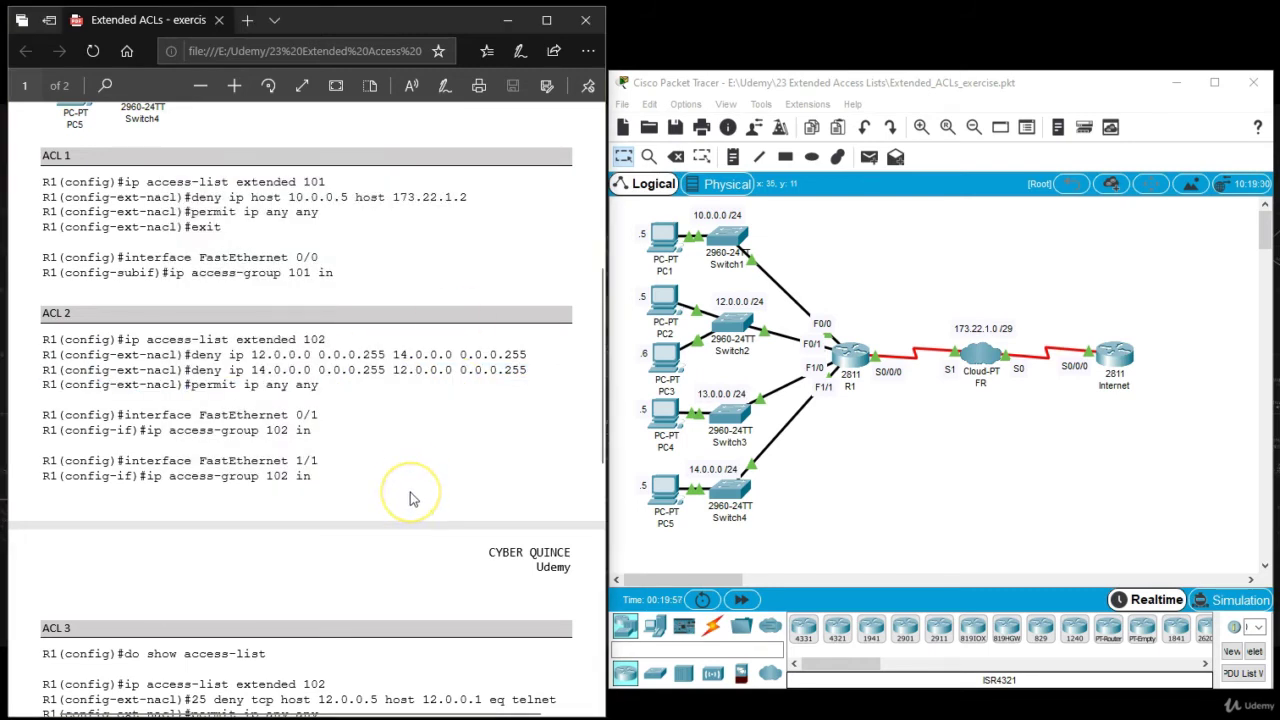
Run 'do show access-list' in R1's CLI to list ACLs 101 and 102.
click(848, 355)
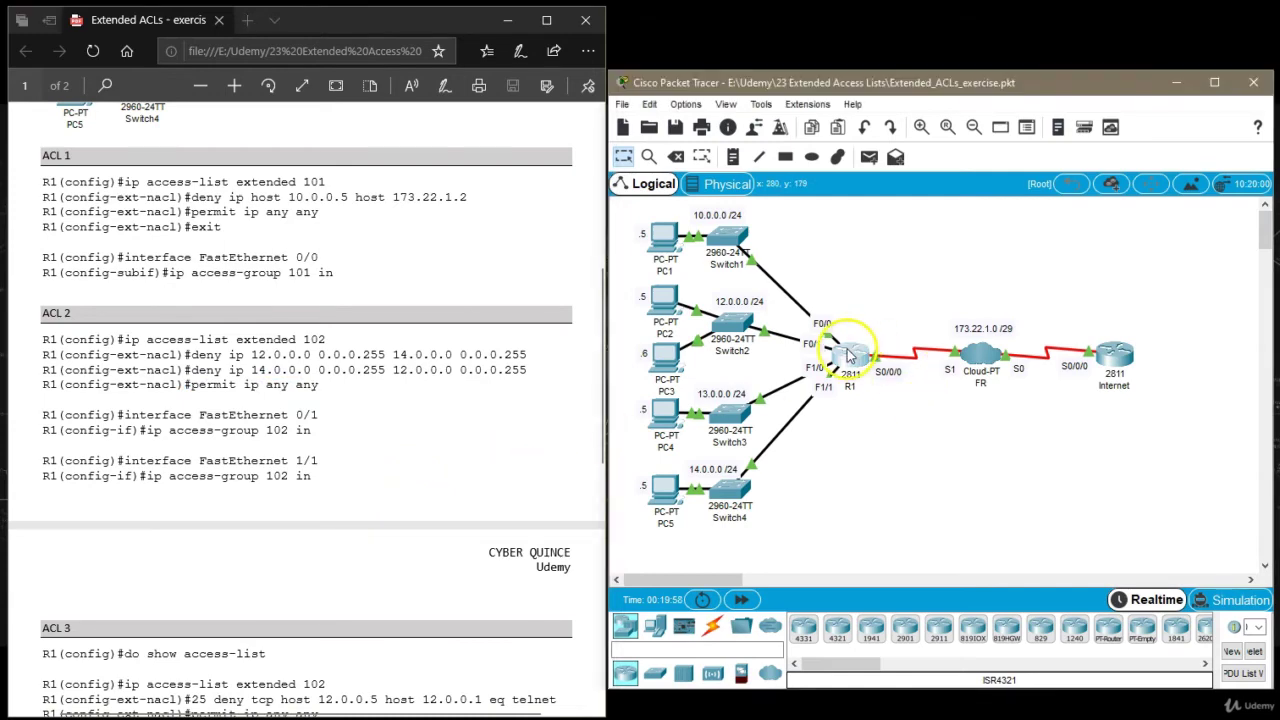
drag(885, 368, 1020, 385)
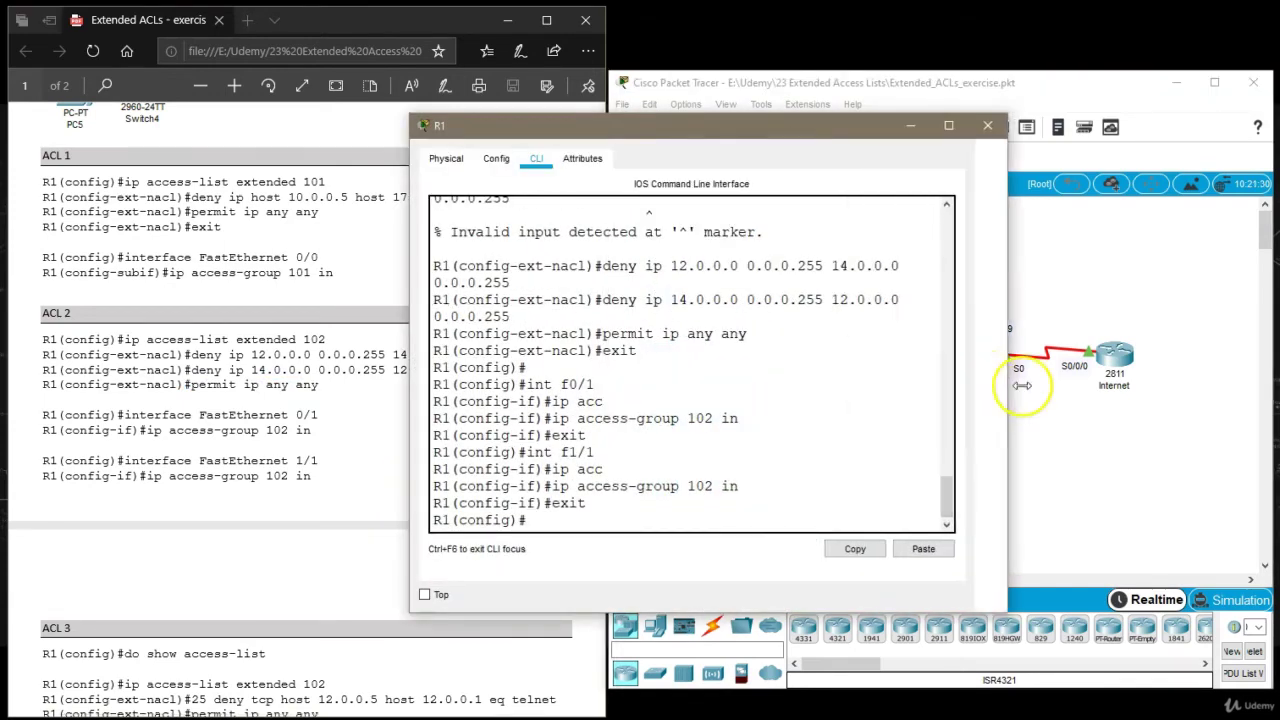
drag(834, 126, 1000, 106)
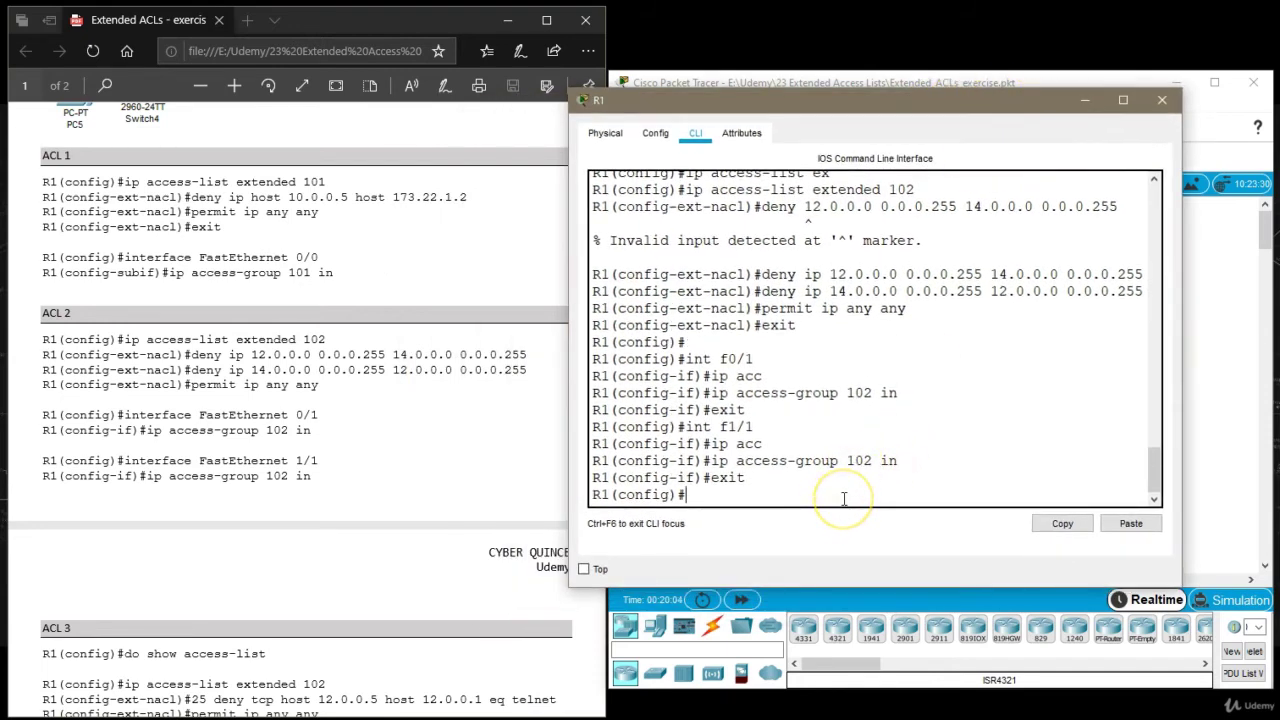
text(do show acc)
key(Tab)
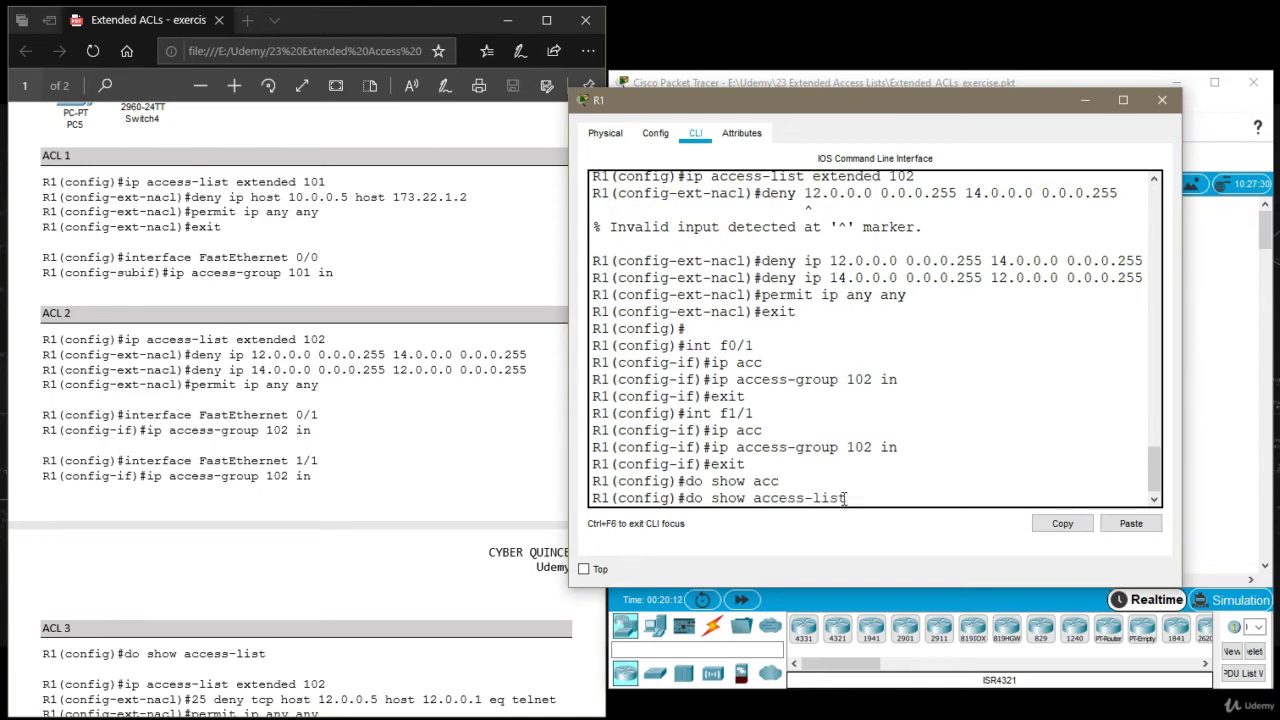
text(ess-list)
key(Return)
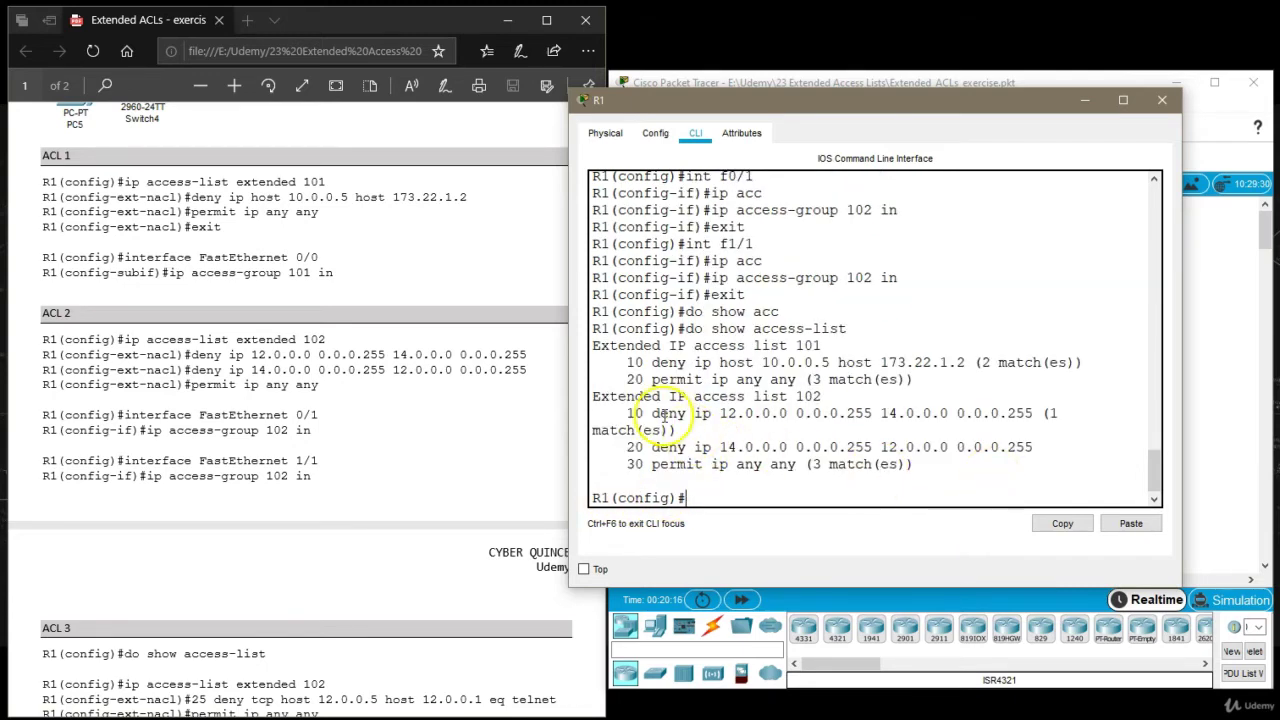
Review ACL 102's entries, highlighting sequence number 20.
drag(566, 418, 424, 415)
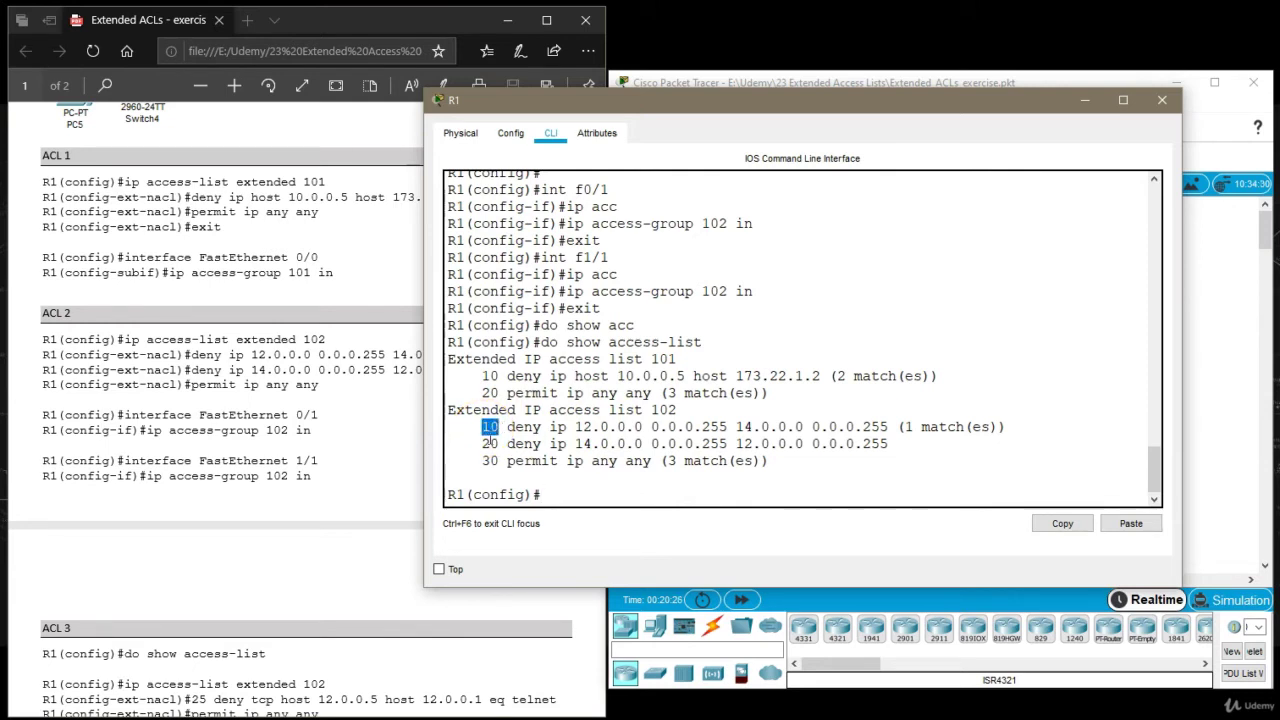
double_click(490, 443)
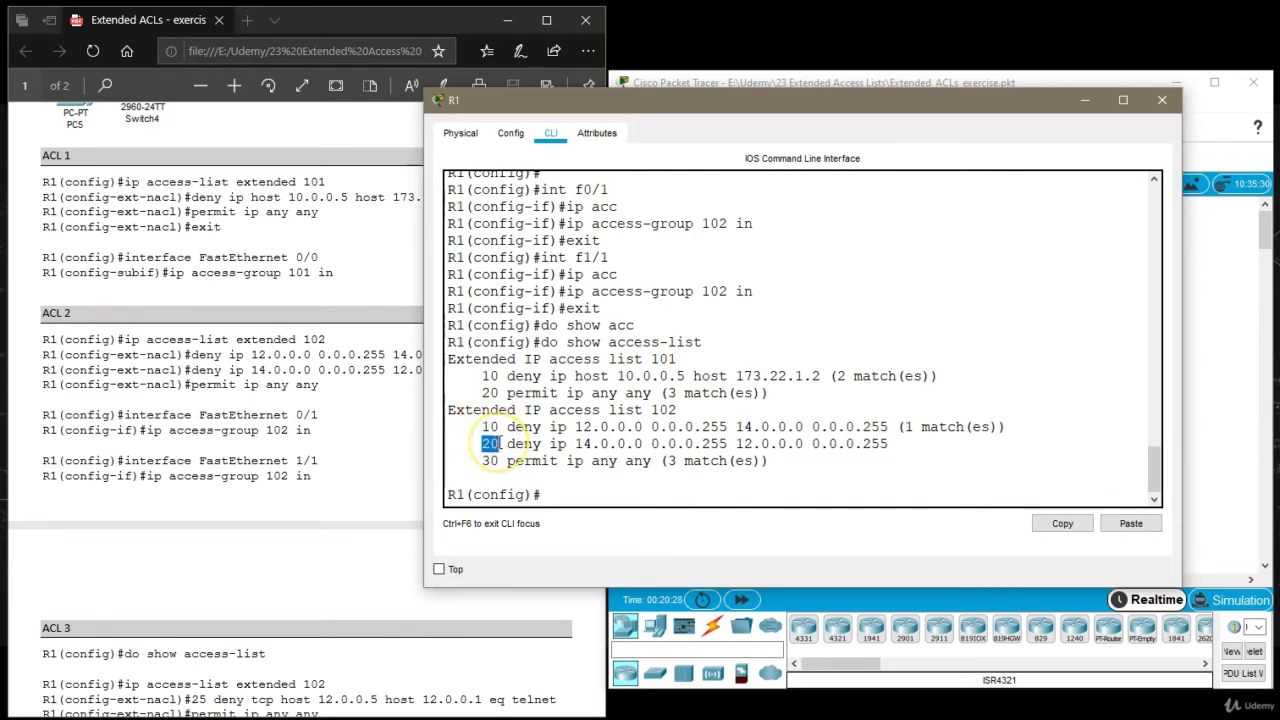
double_click(481, 446)
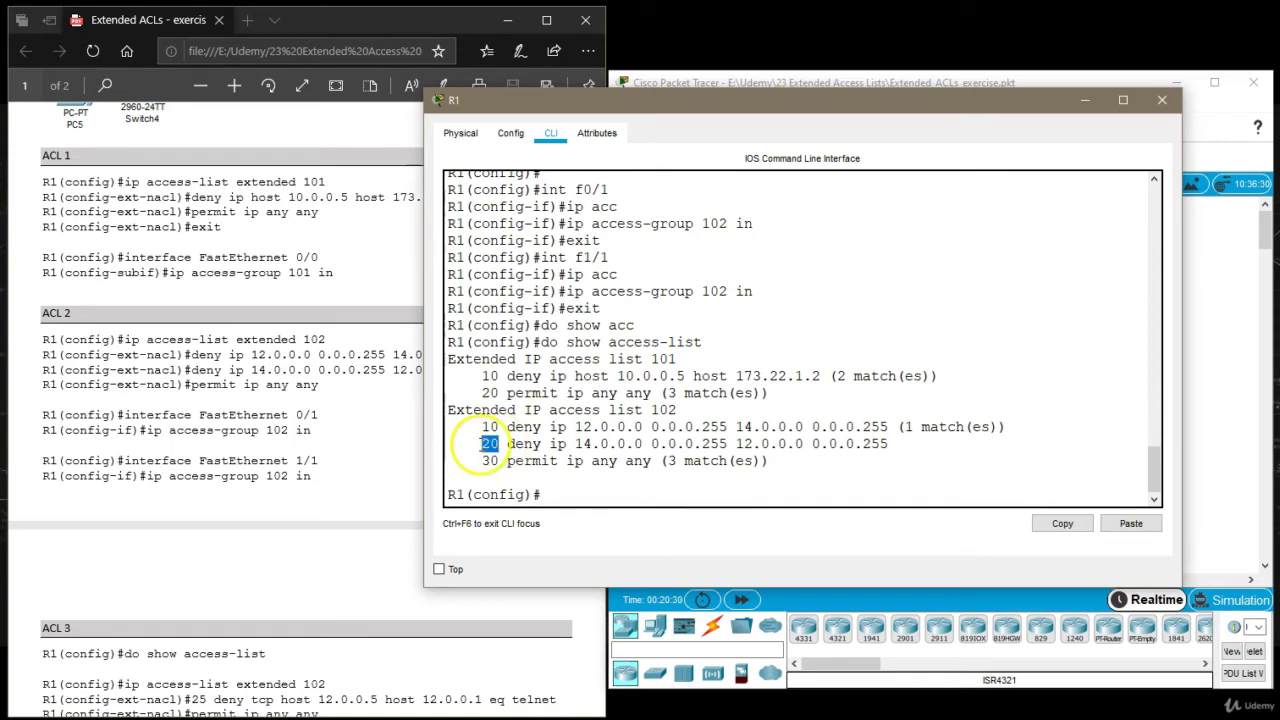
click(496, 443)
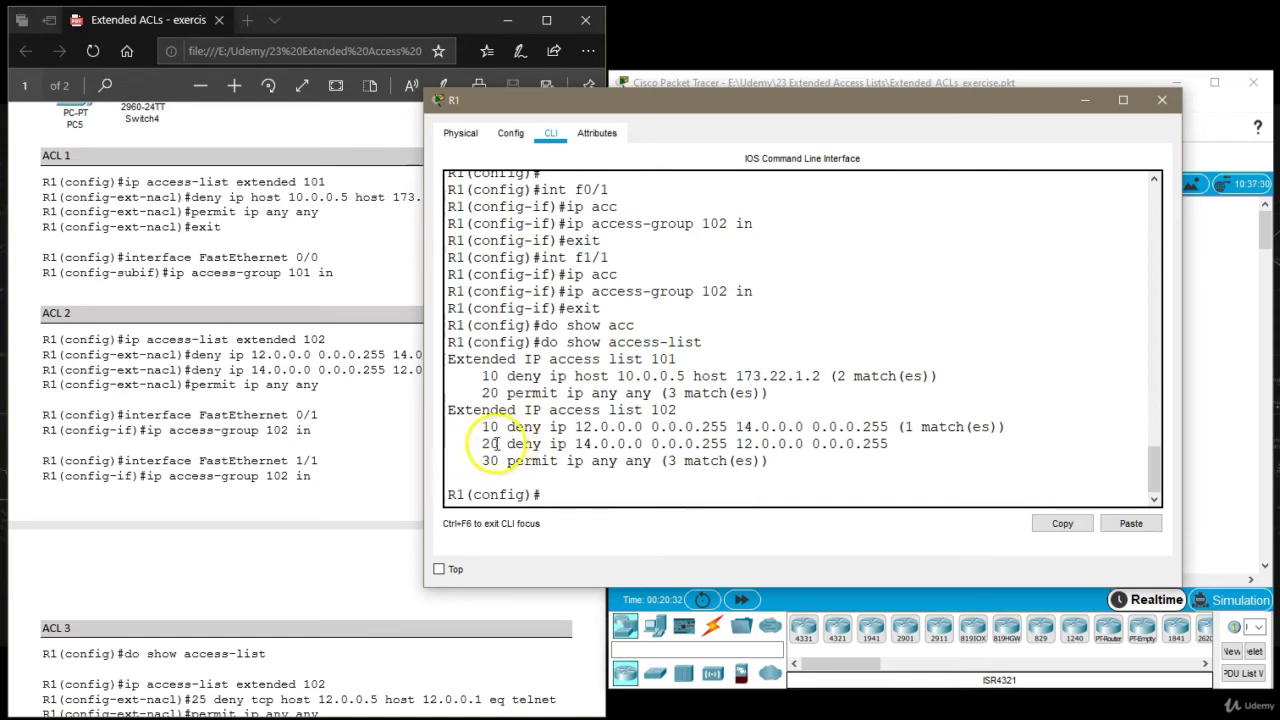
double_click(490, 443)
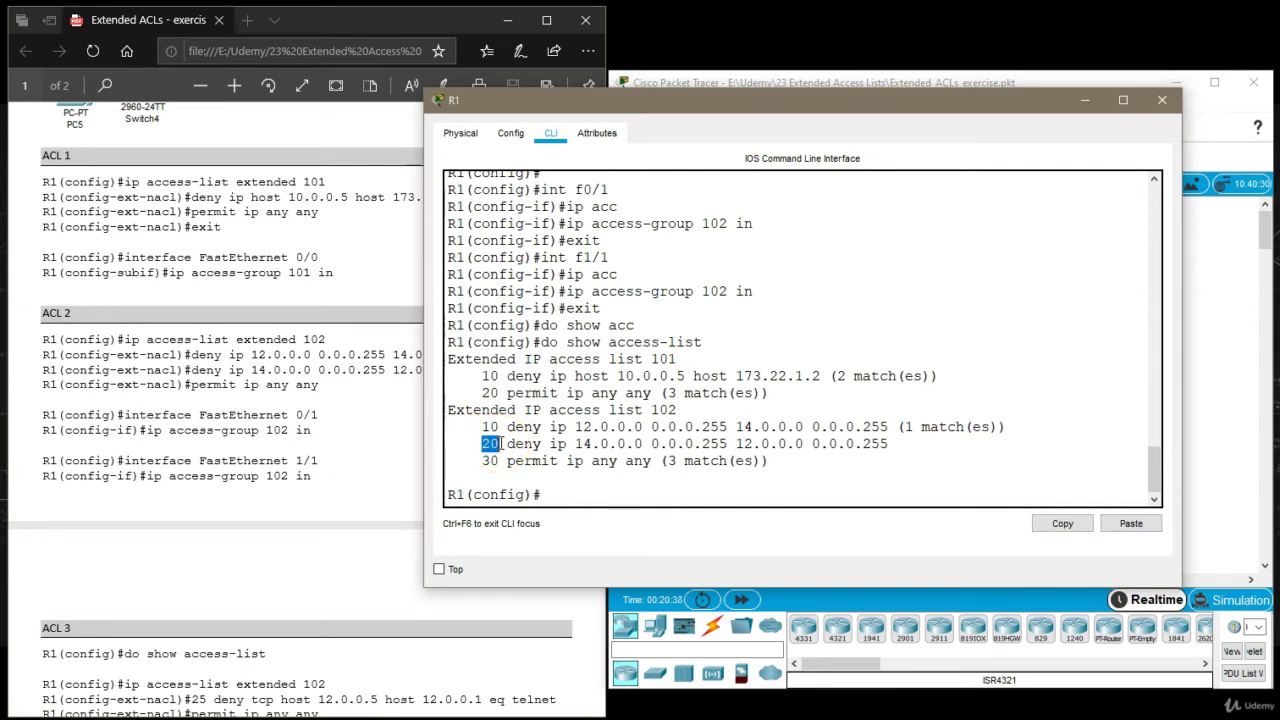
double_click(502, 448)
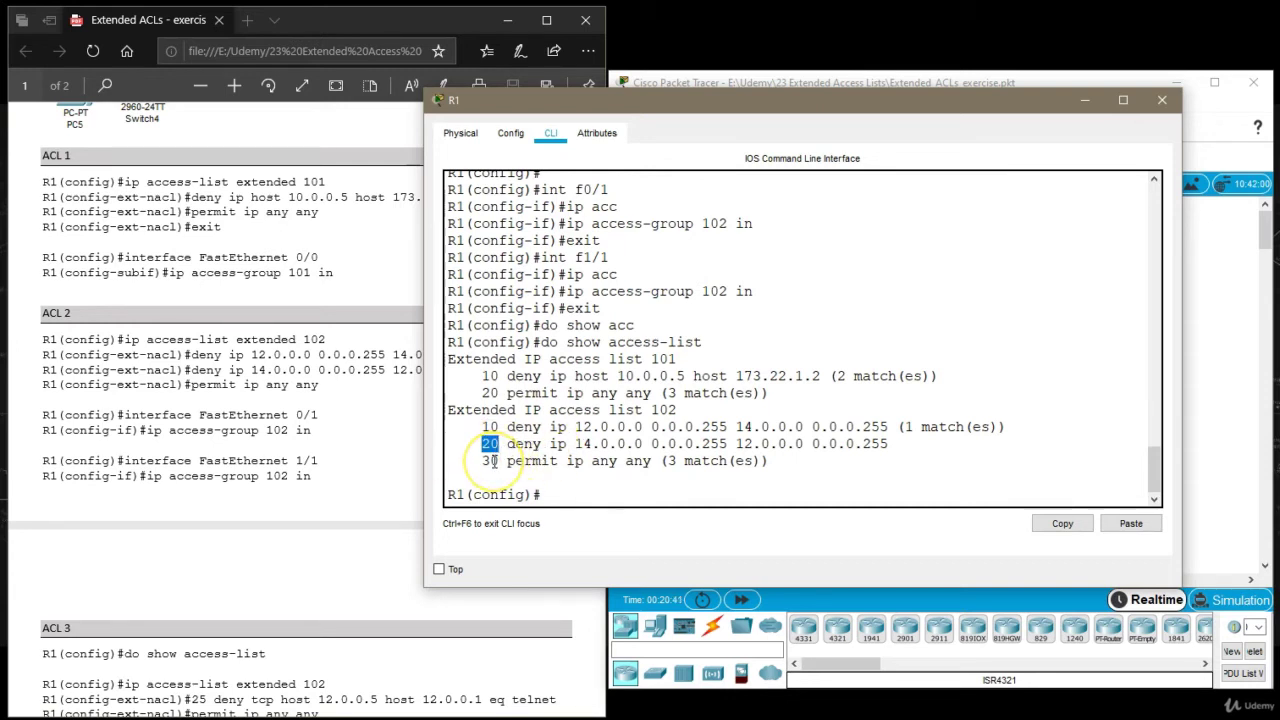
click(573, 494)
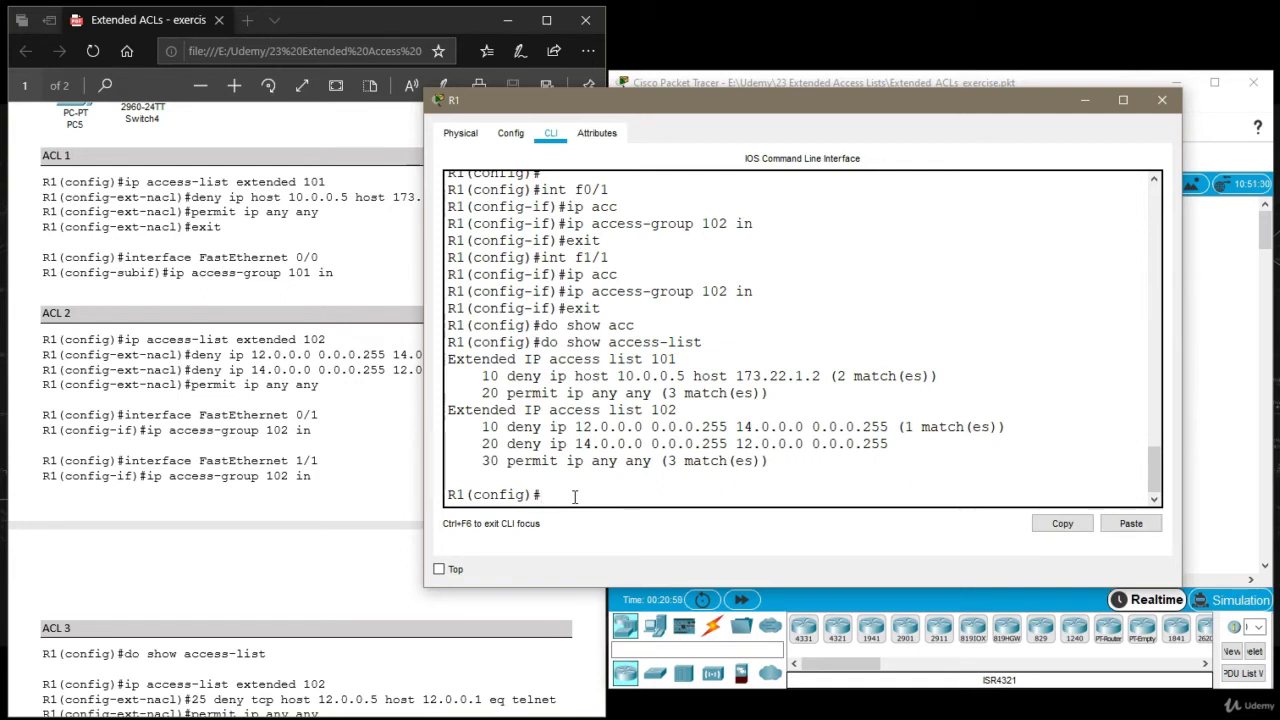
Enter configuration mode for access list 102 with 'ip access-list extended 102'.
text(ip acc)
key(Tab)
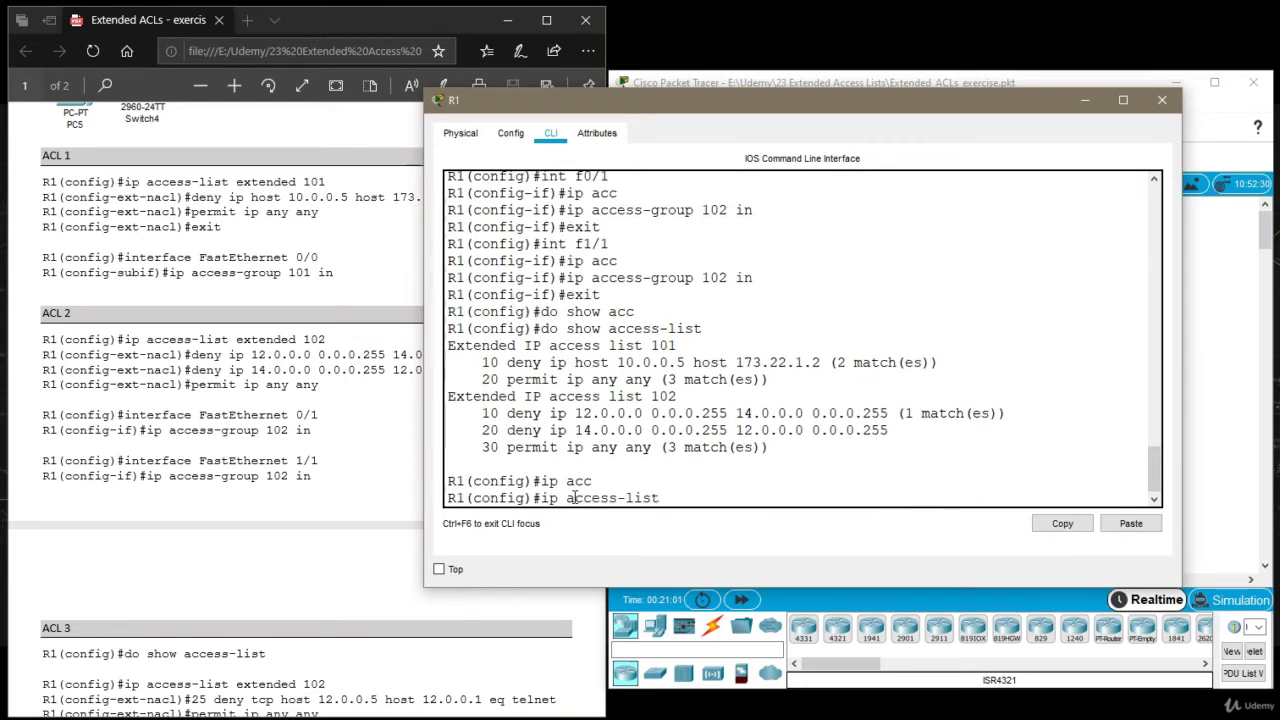
text(ex)
key(Tab)
text(102)
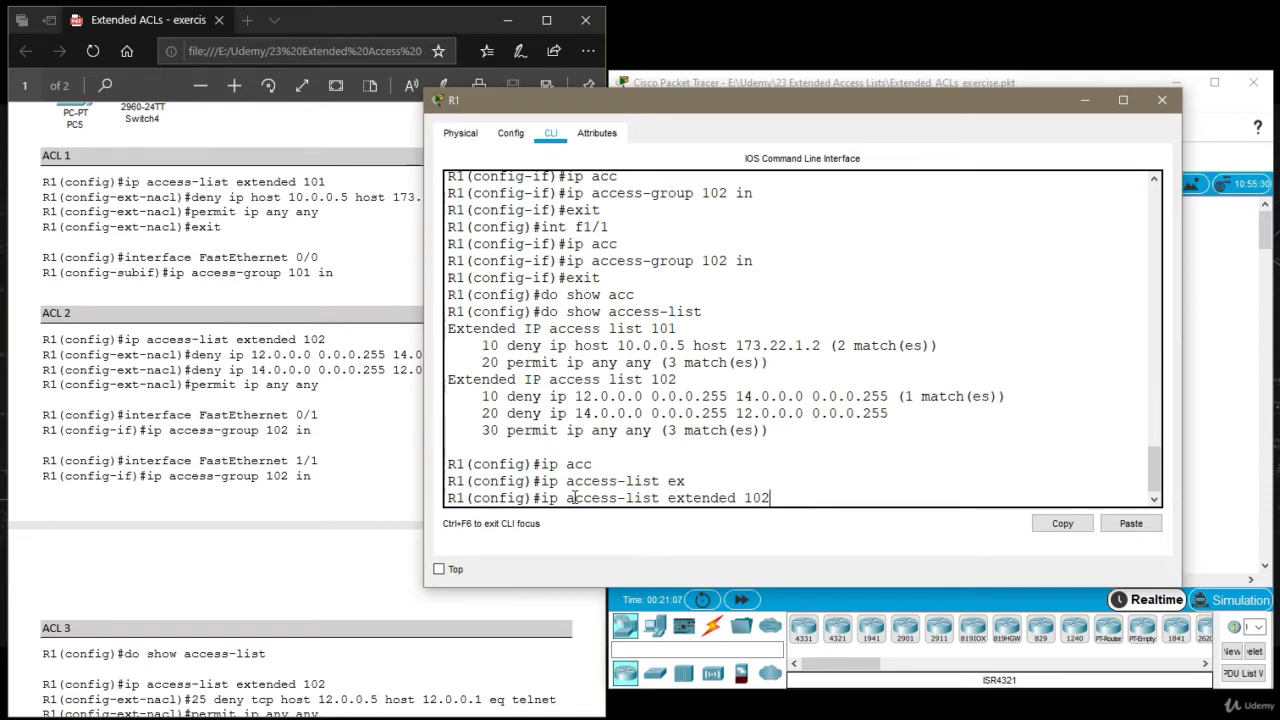
double_click(756, 497)
click(808, 491)
key(Return)
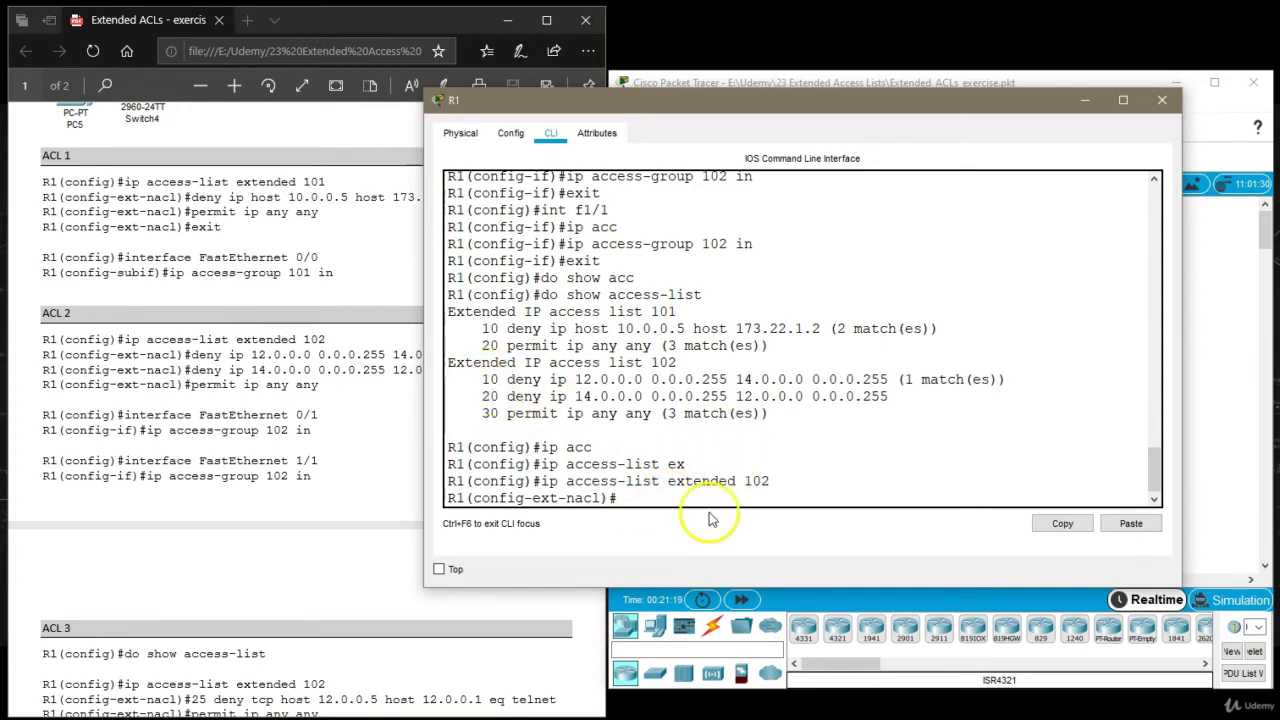
Add rule '25 deny tcp host 12.0.0.5 host 12.0.0.1 eq telnet', then exit.
text(25)
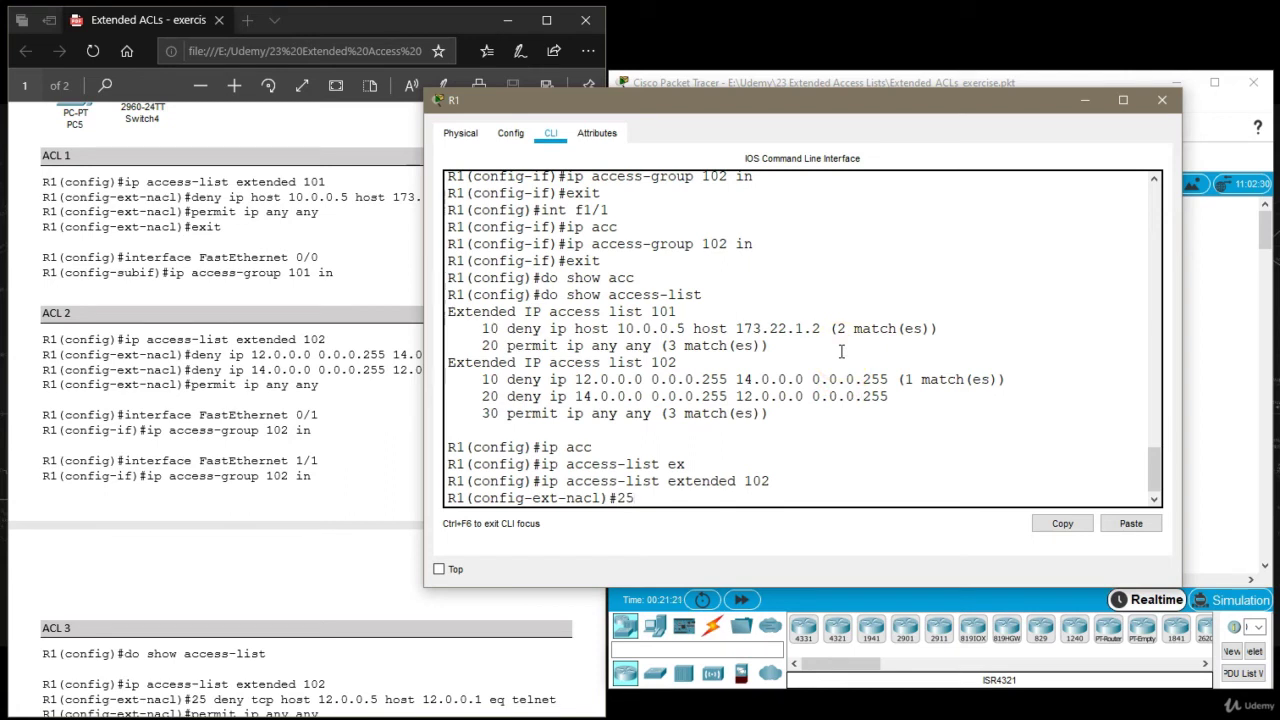
text( deny tcp host)
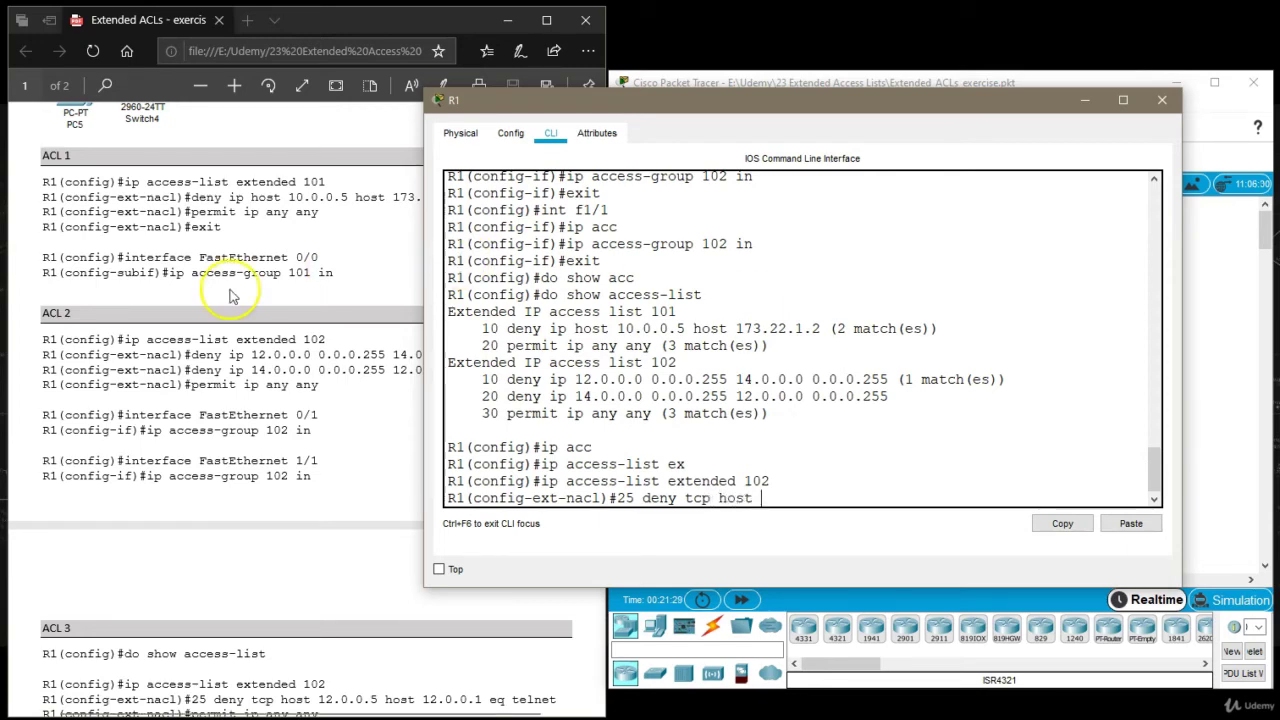
click(234, 286)
scroll(253, 318, up, 5)
scroll(255, 316, down, 3)
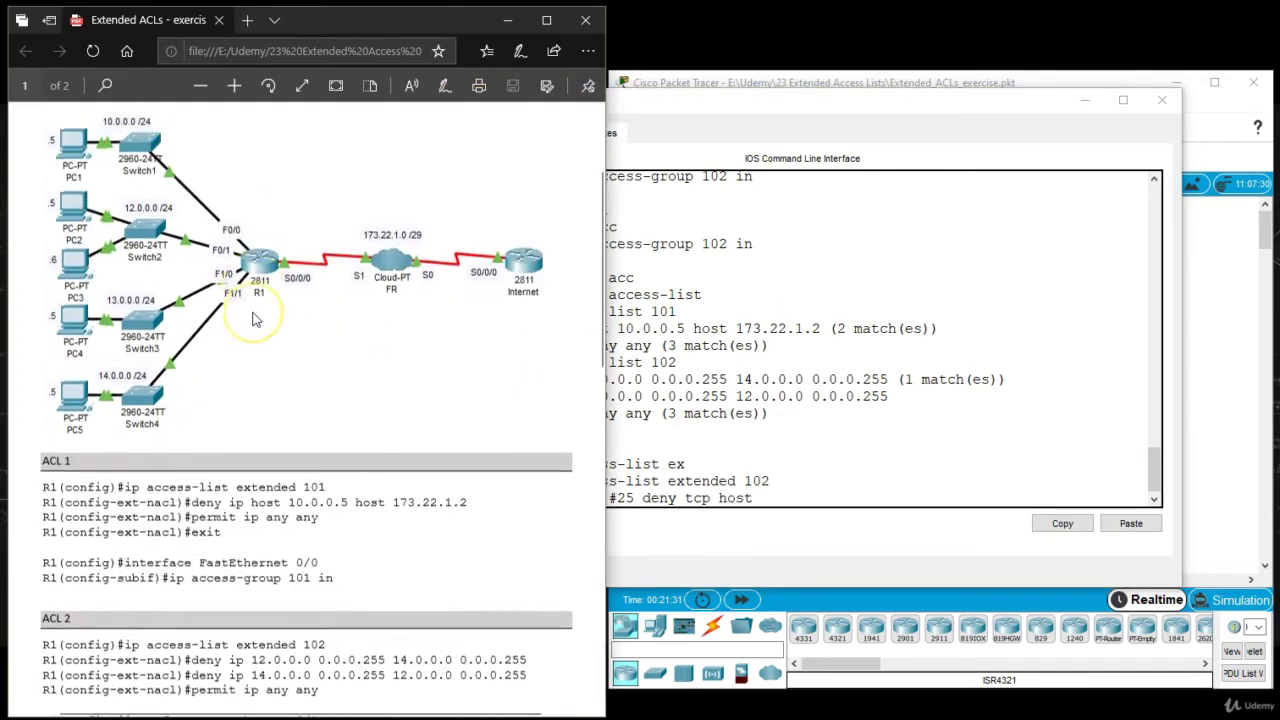
scroll(257, 314, up, 3)
text(t)
click(778, 520)
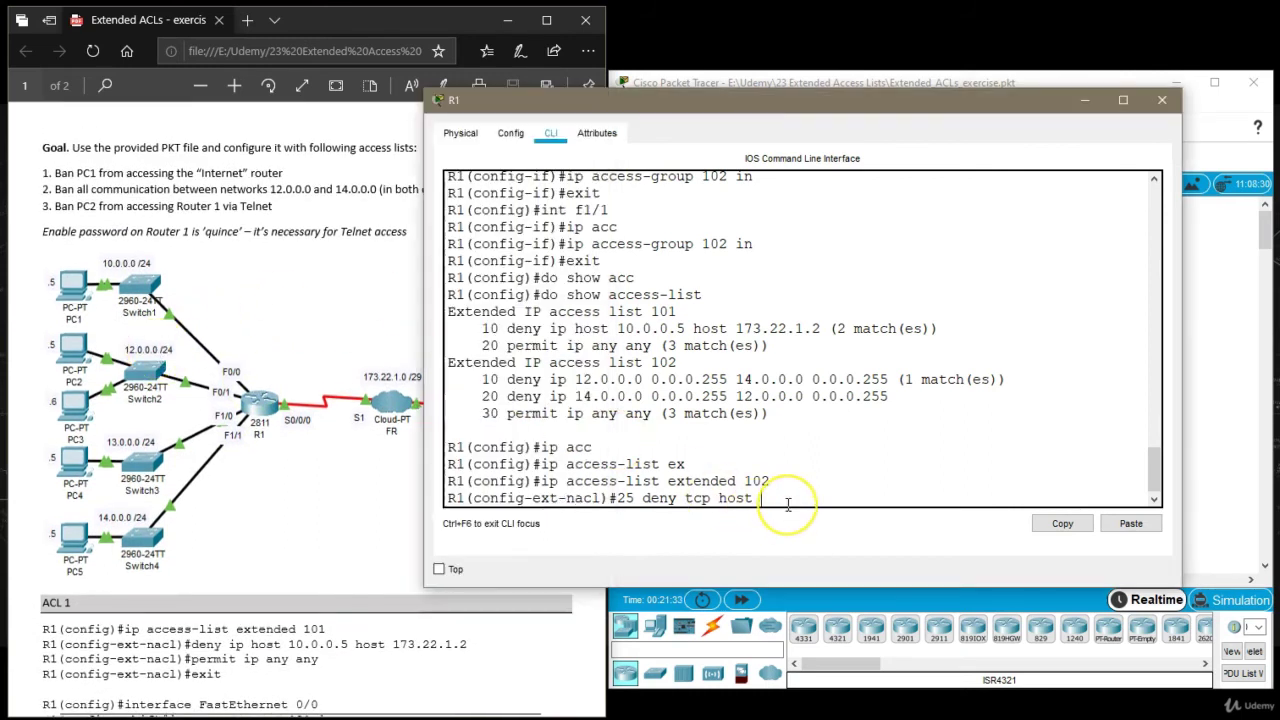
text(12.0.0)
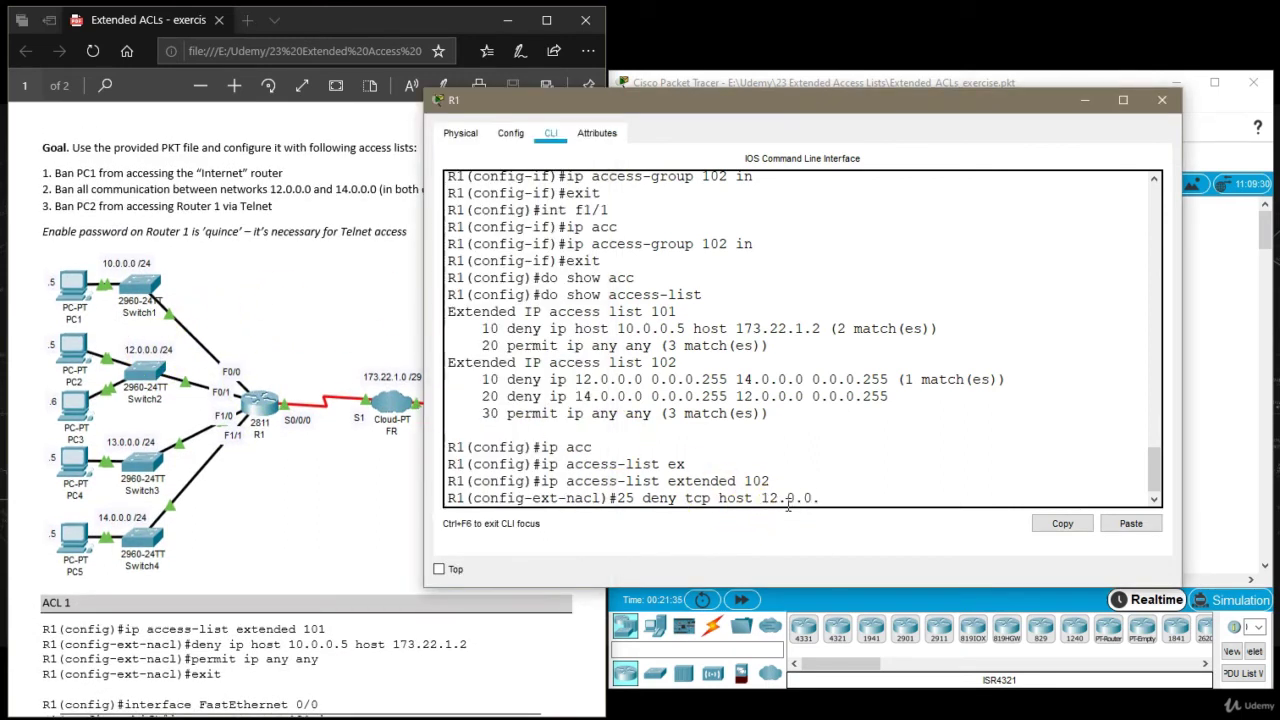
text(.5)
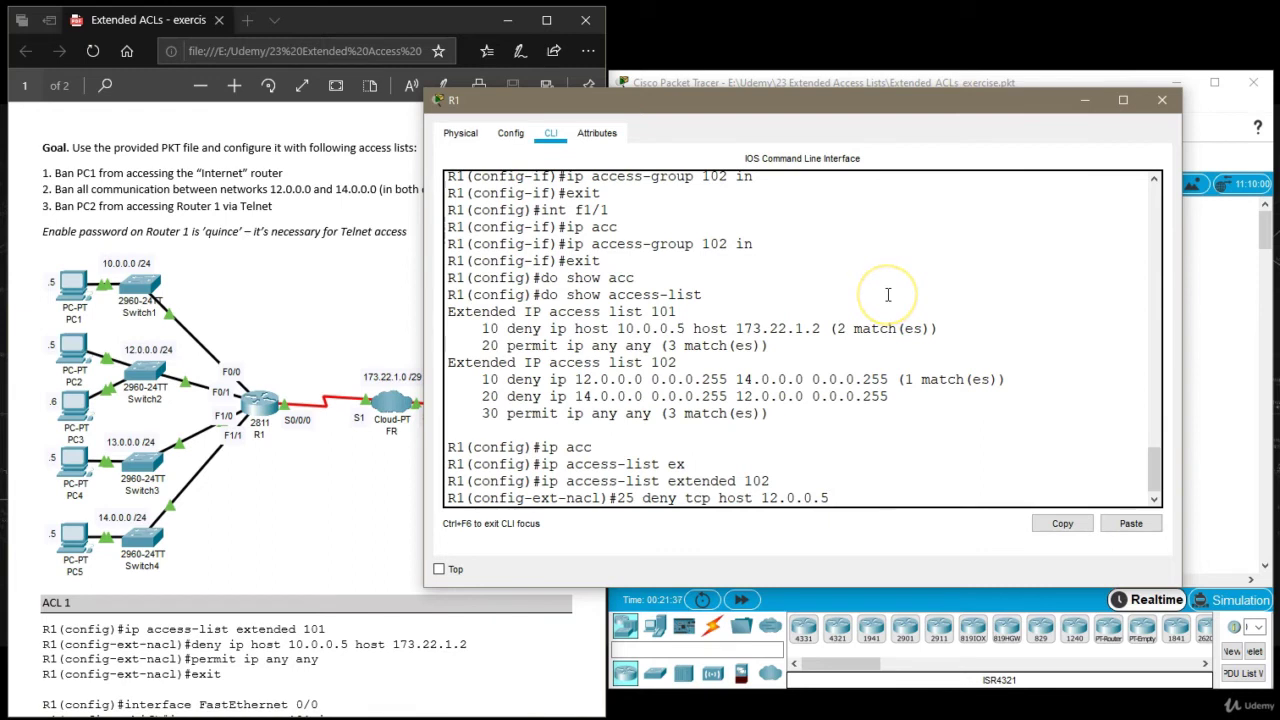
text( host 12.)
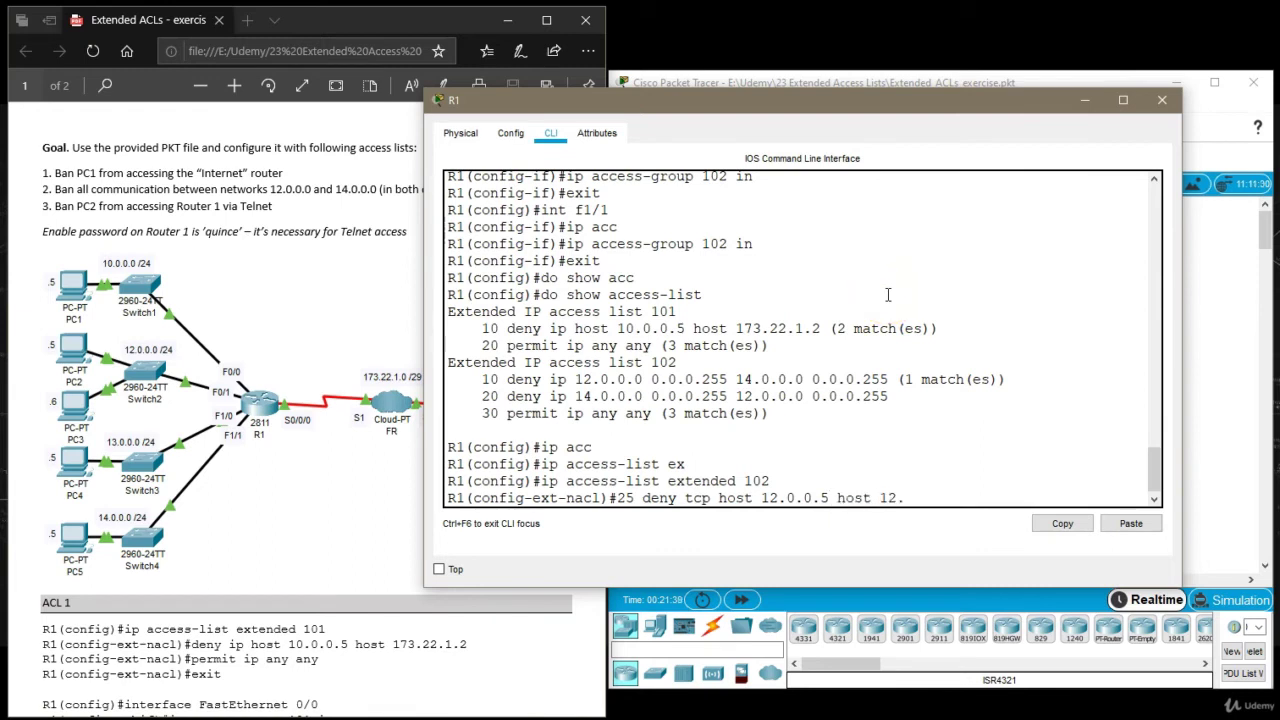
text(0.0.1)
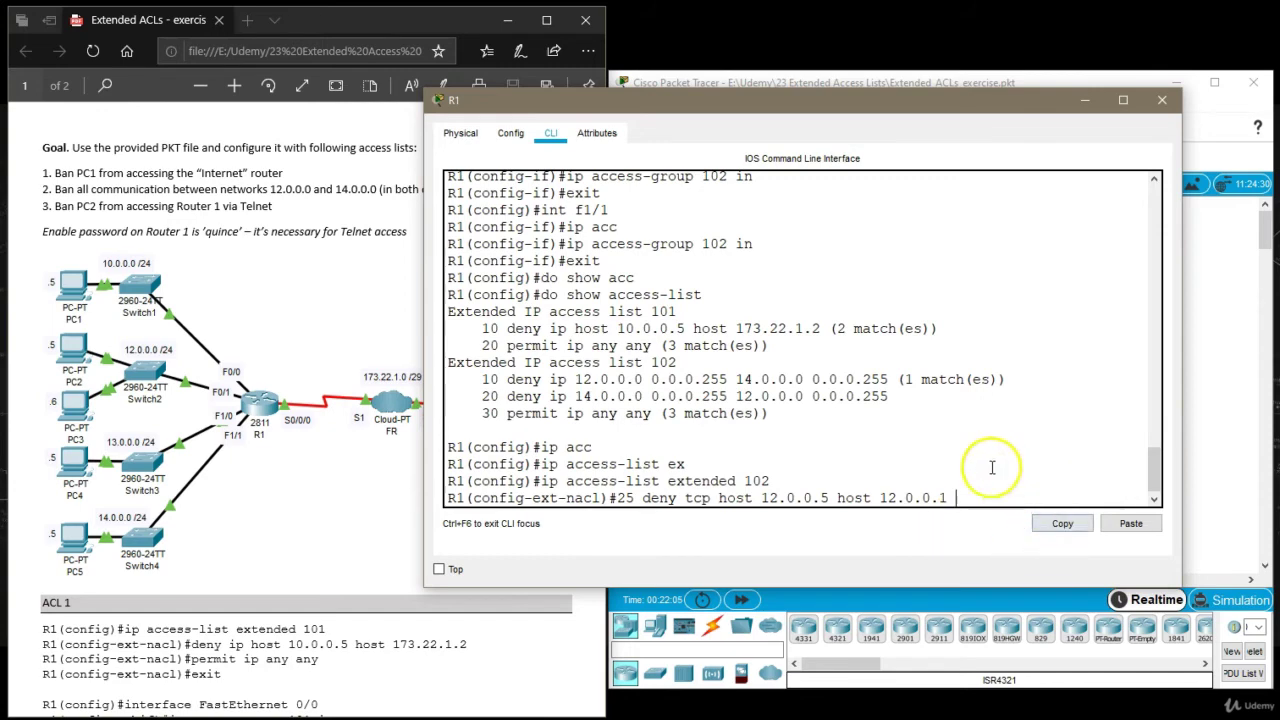
drag(718, 498, 917, 505)
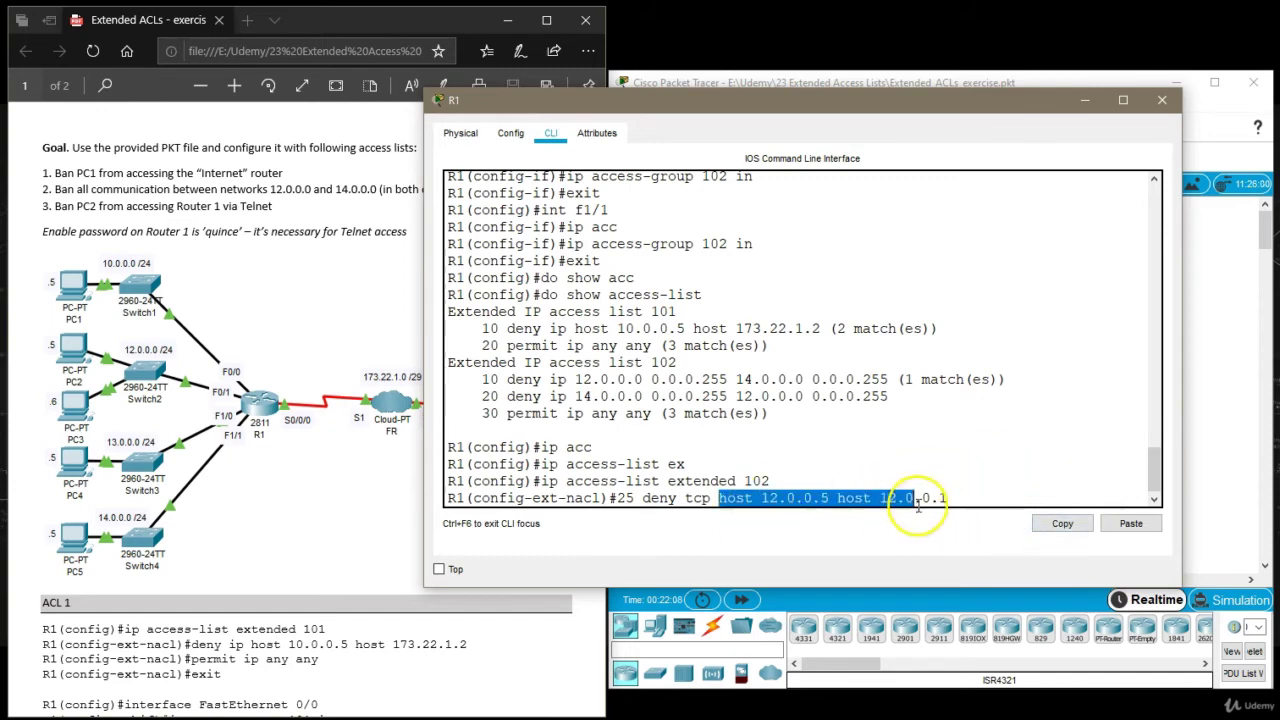
click(995, 500)
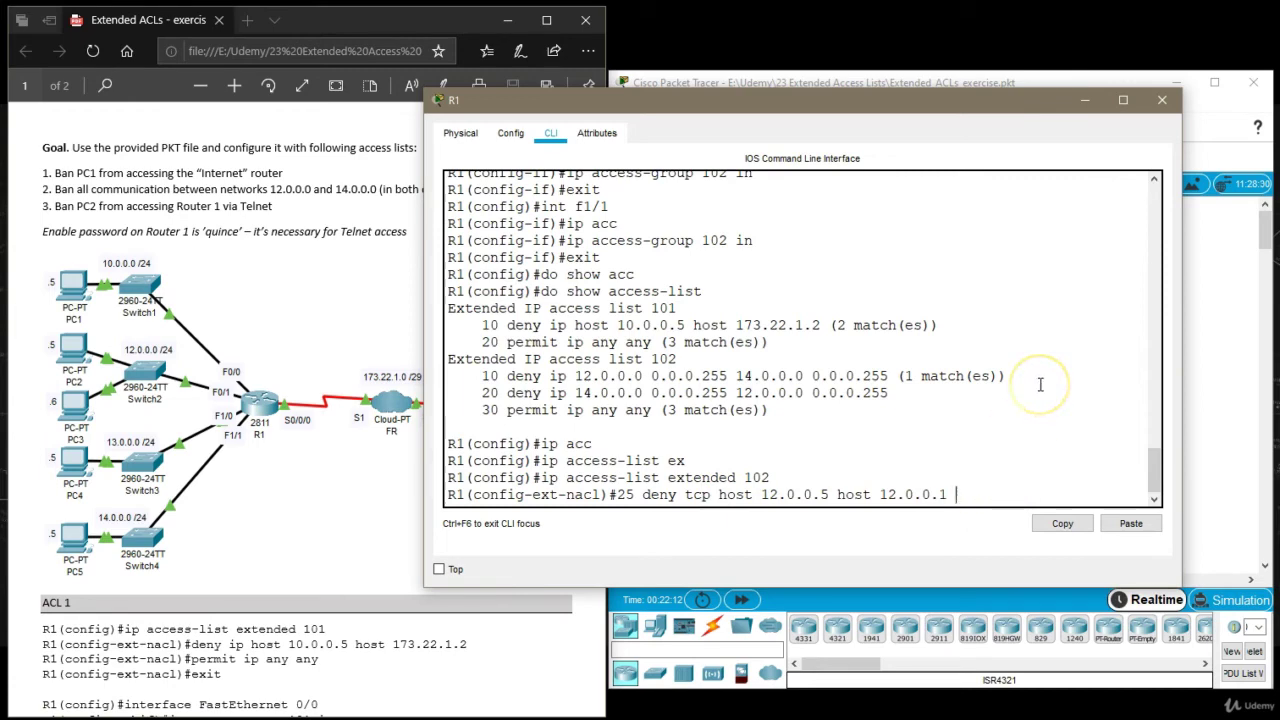
text(eq telnet)
key(Return)
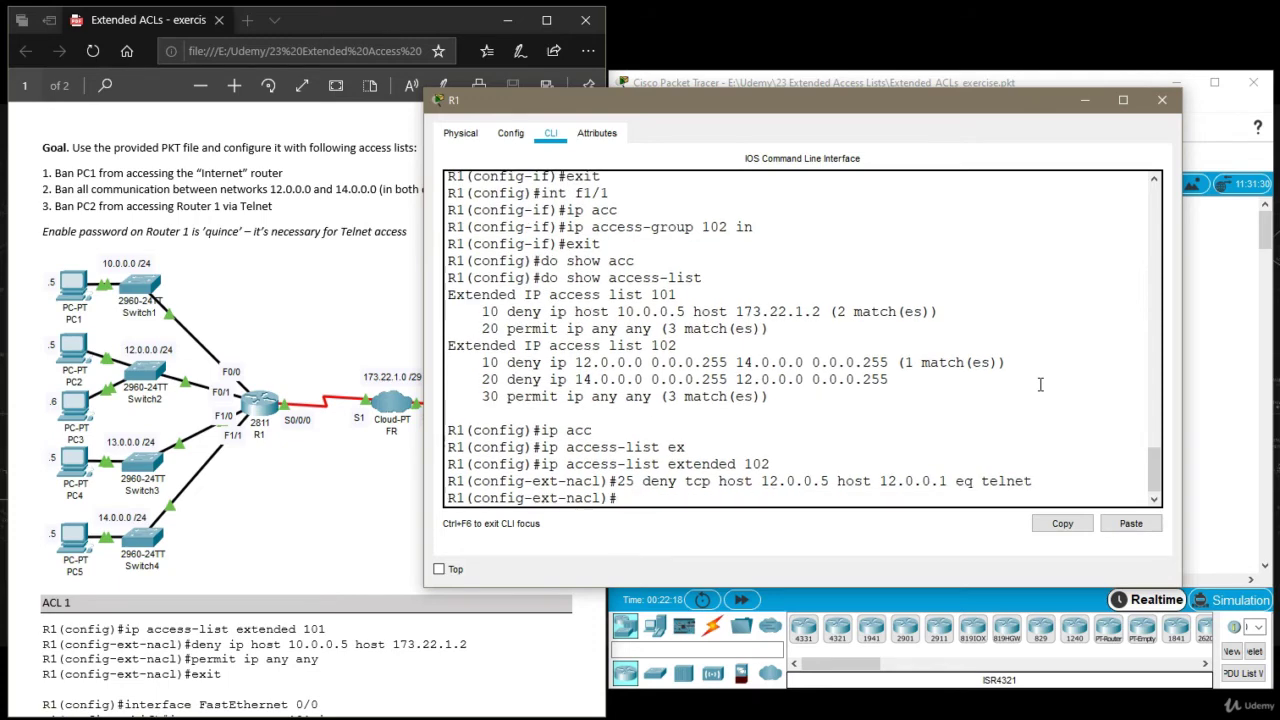
text(exit)
key(Return)
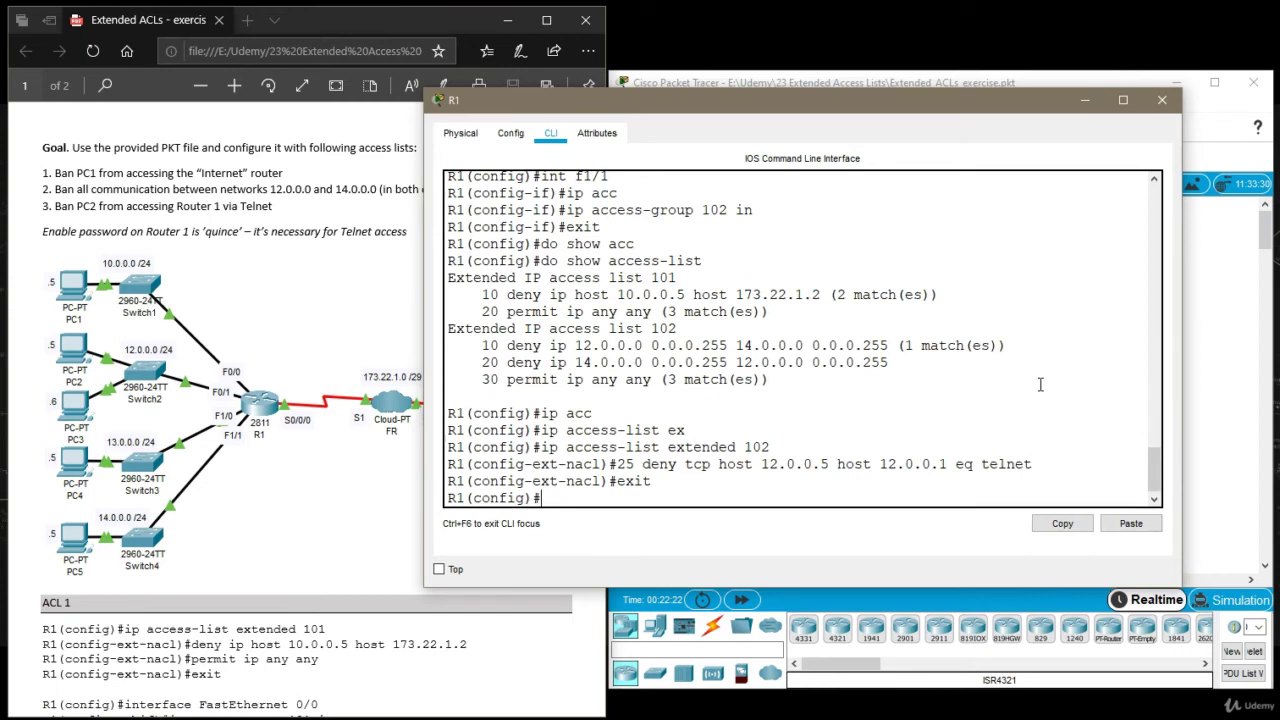
Run 'do show access-list' to display the updated access list 102.
text(do show access-list)
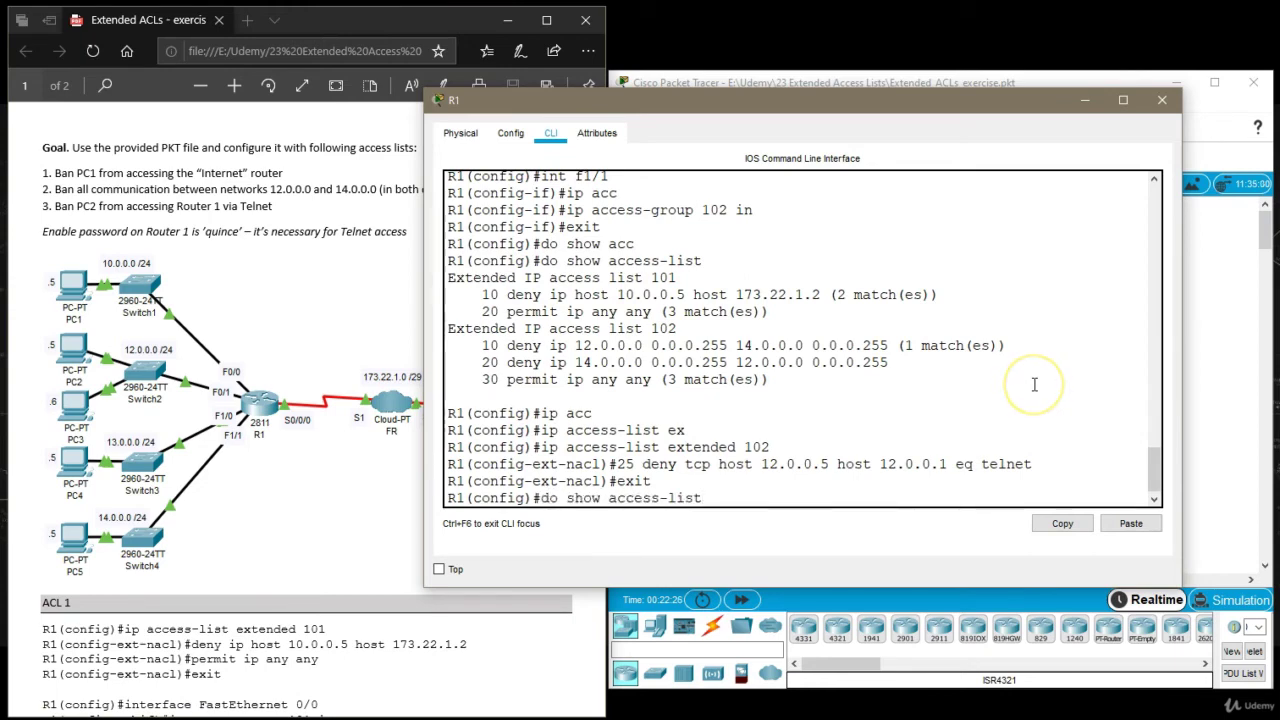
key(Return)
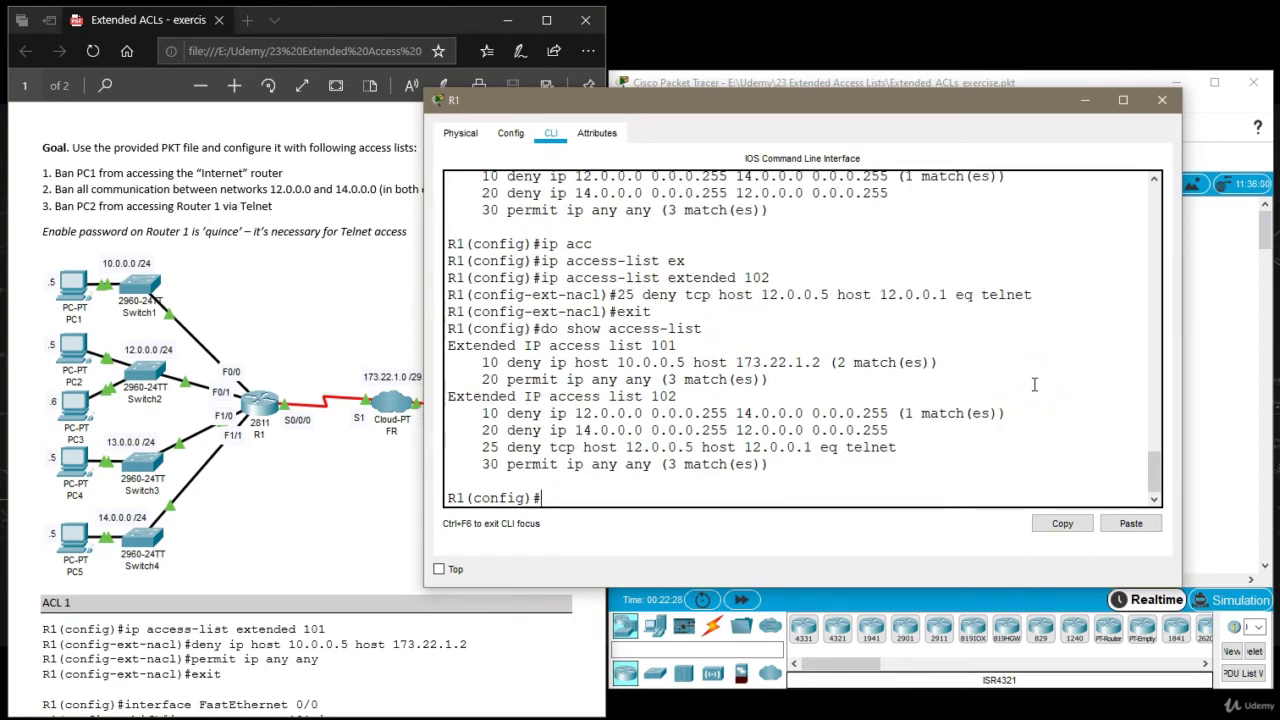
drag(770, 466, 447, 394)
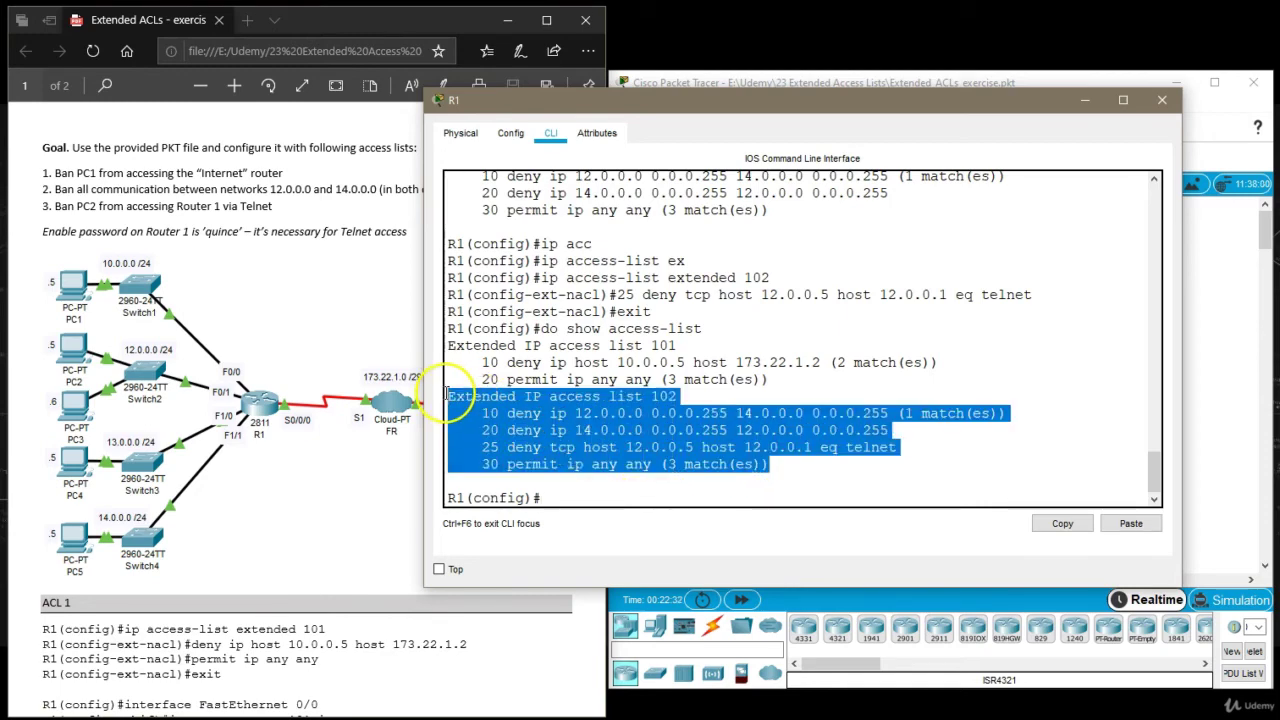
click(482, 447)
Highlight the new rule 25 line and rule 10's match count.
drag(482, 447, 680, 447)
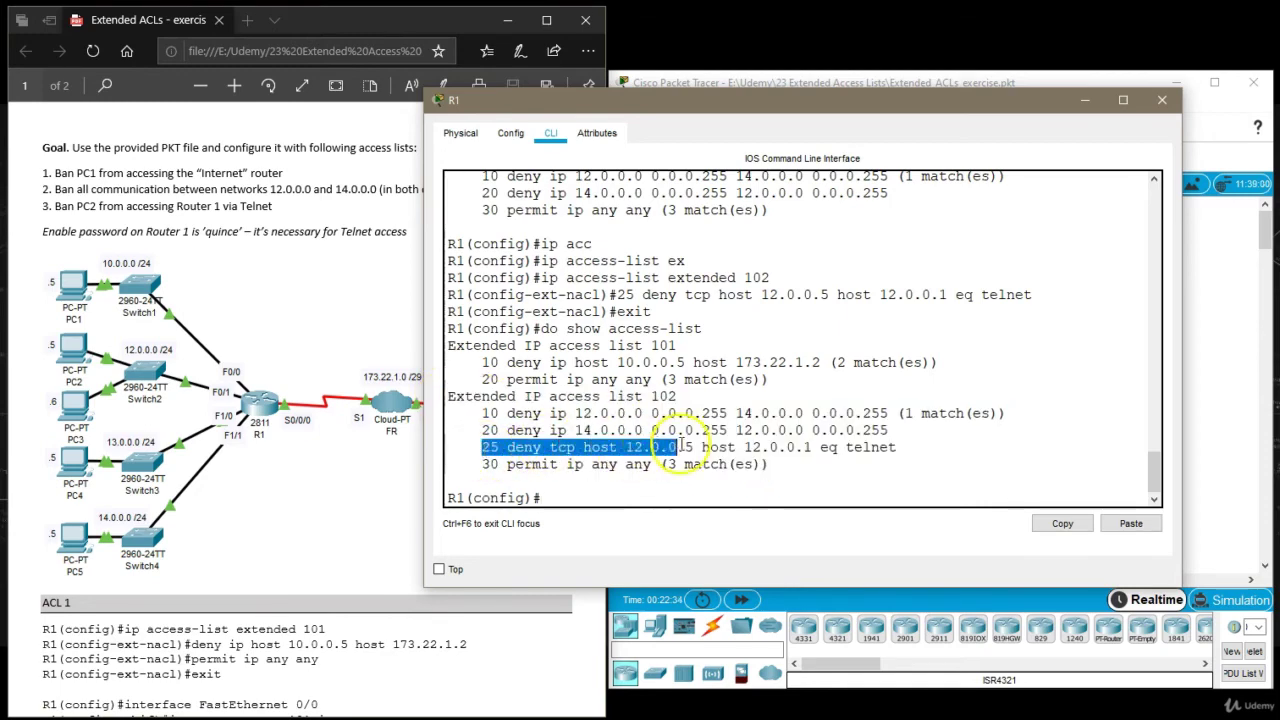
triple_click(914, 447)
click(914, 449)
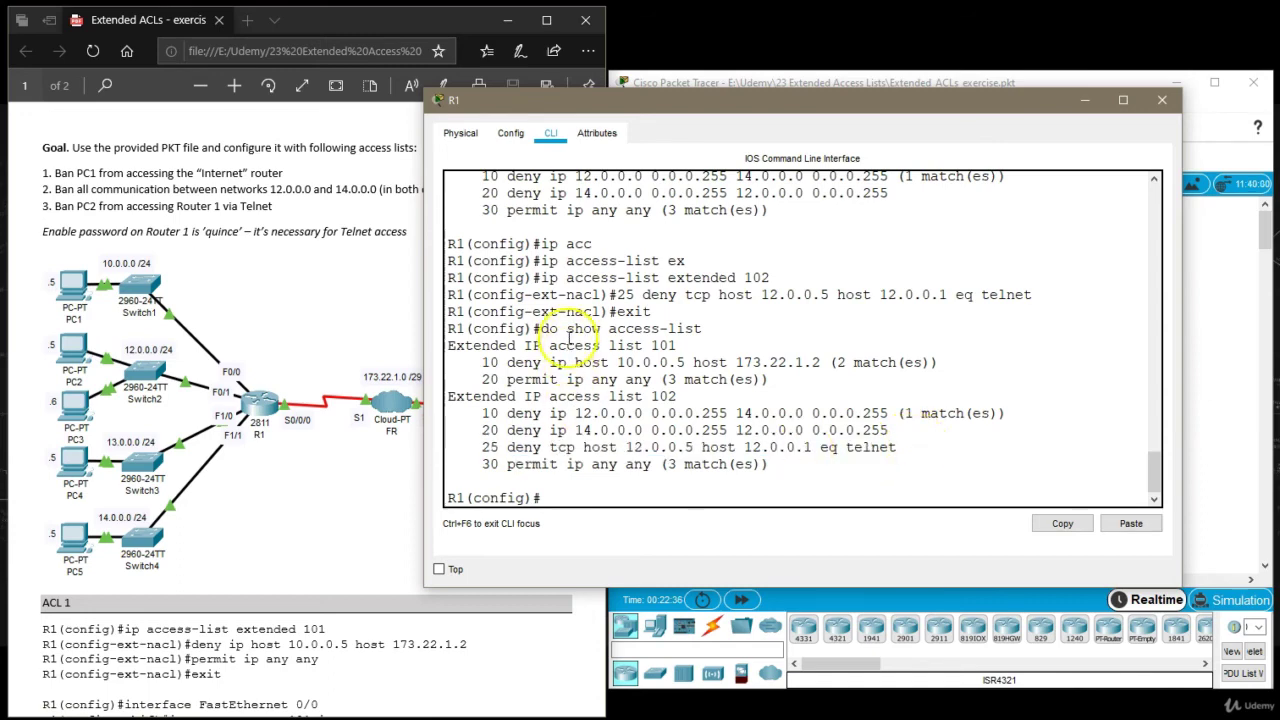
drag(541, 329, 737, 325)
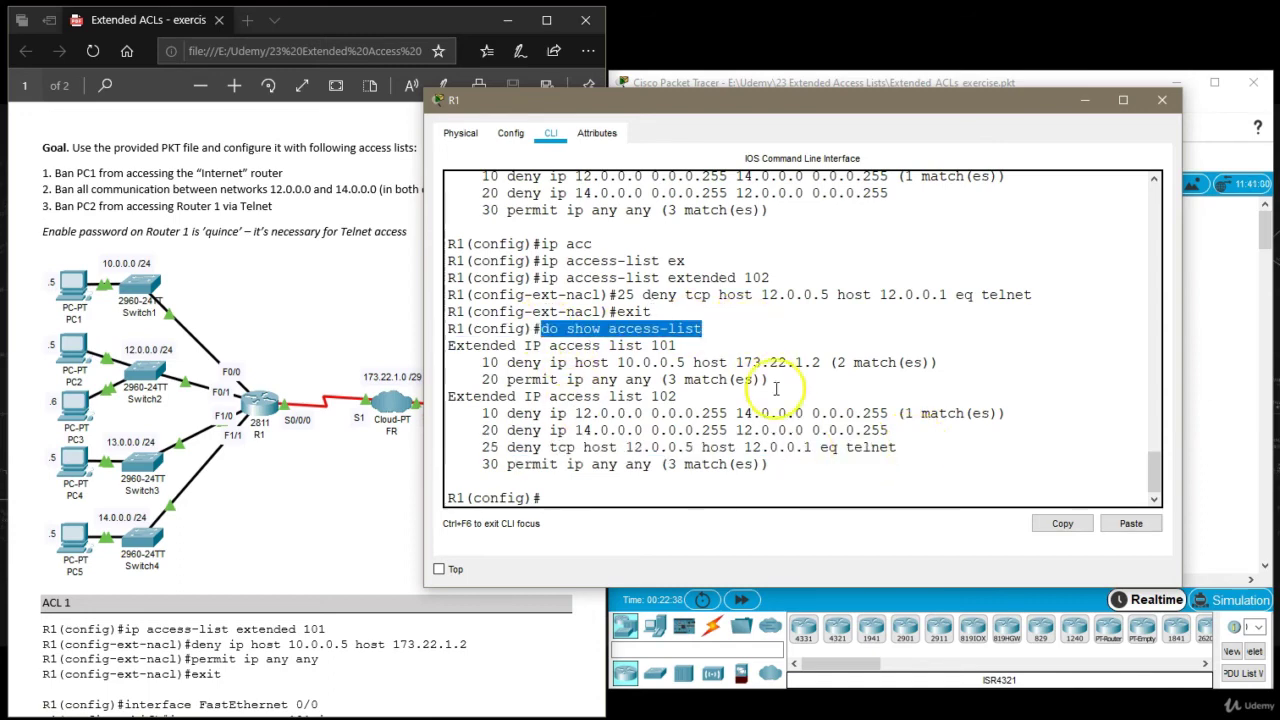
click(854, 383)
drag(904, 413, 997, 414)
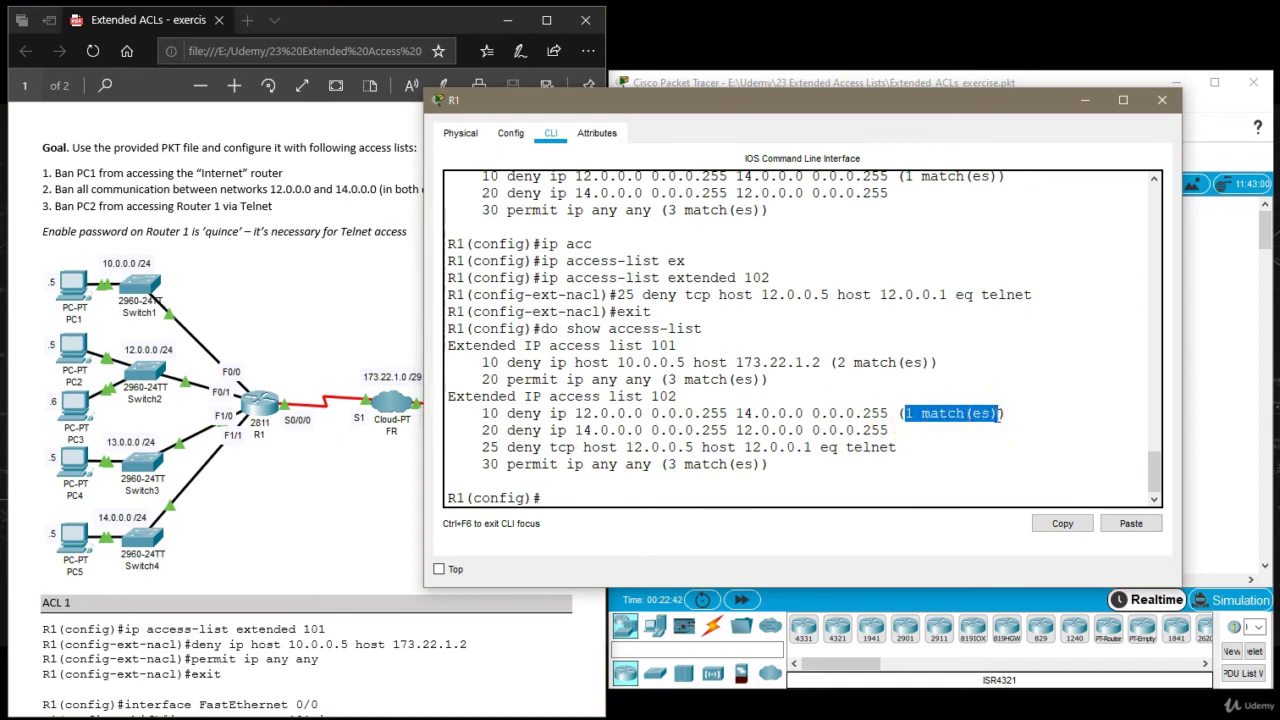
click(803, 471)
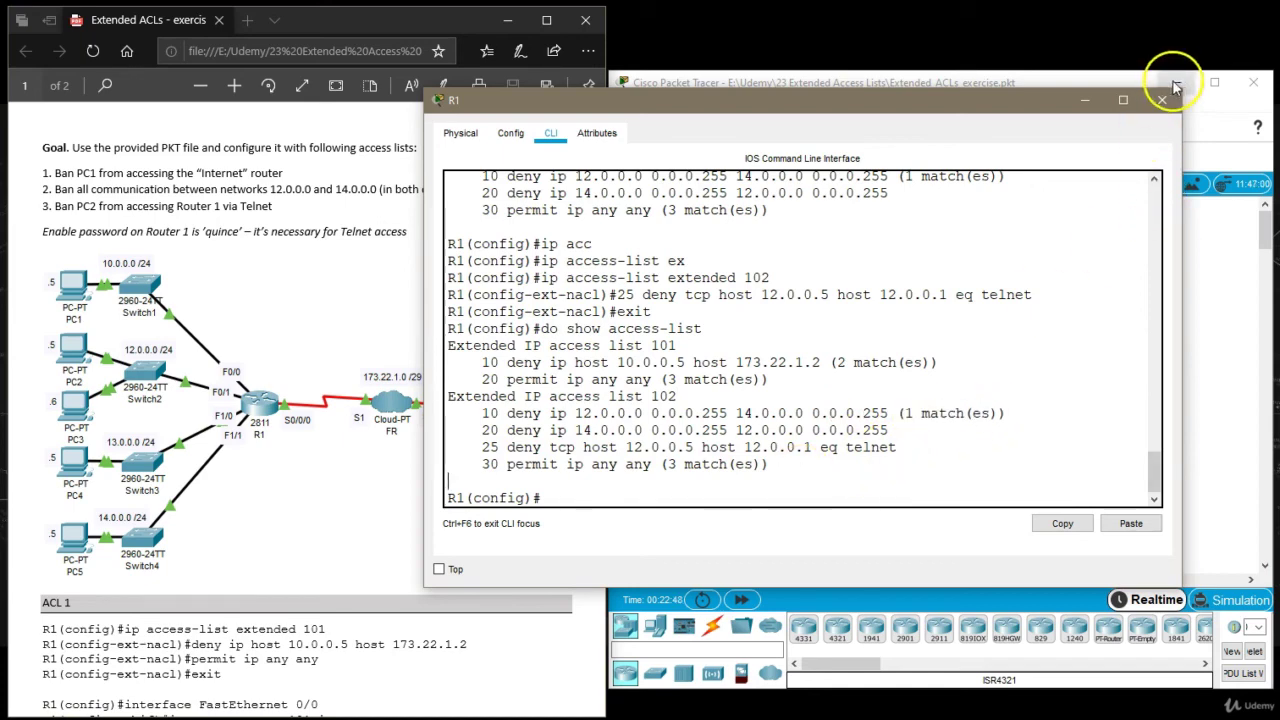
From PC3's command prompt, telnet to R1 at 12.0.0.1.
click(1162, 99)
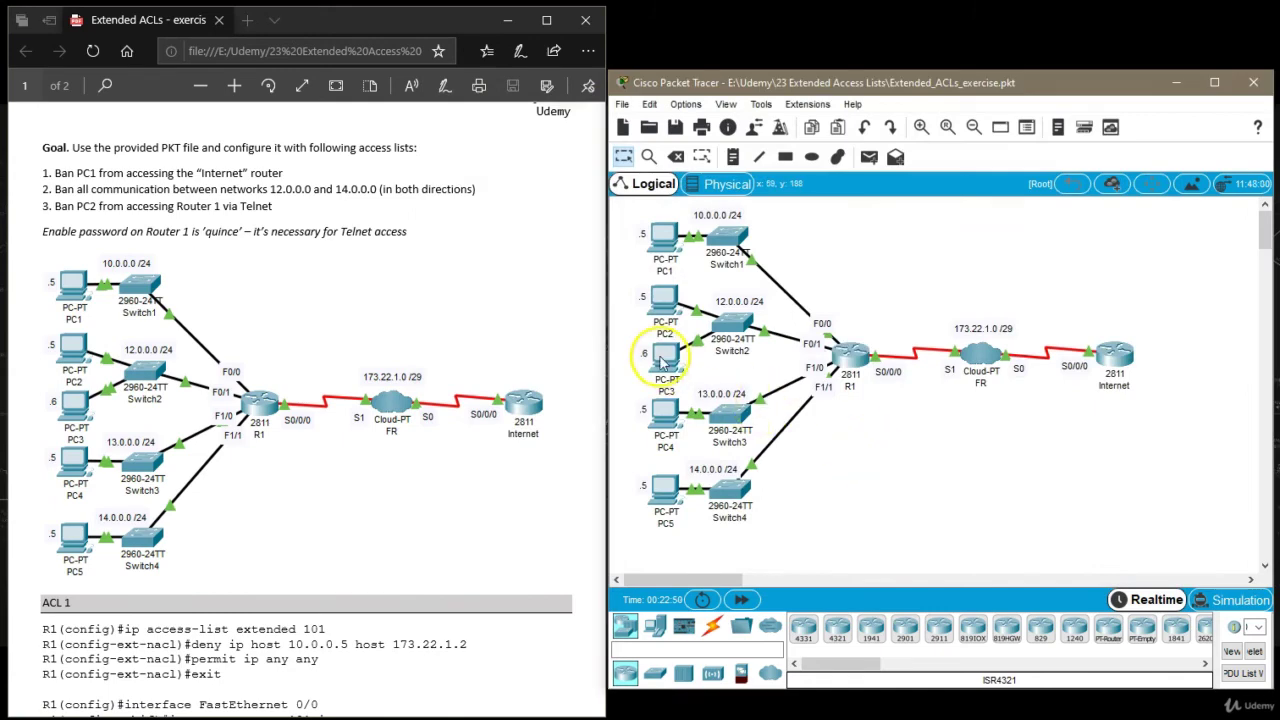
click(662, 362)
click(547, 160)
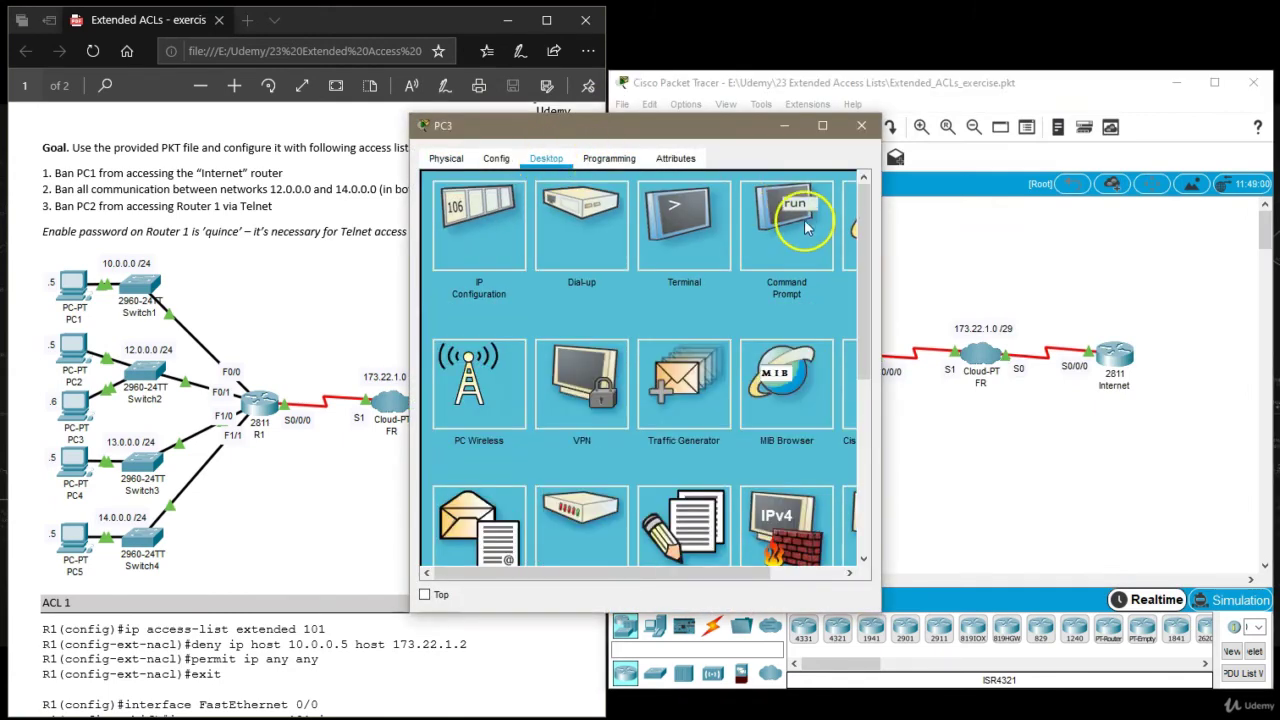
click(806, 228)
text(telnet)
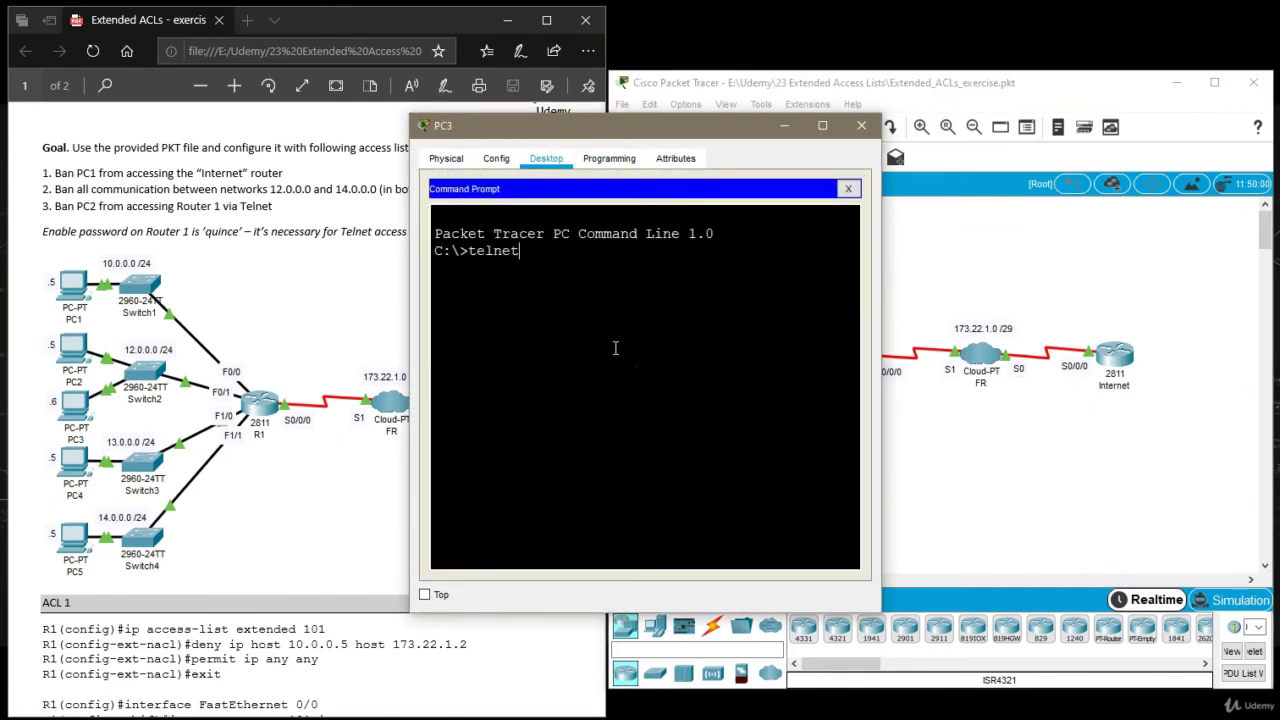
text( 12.0.0.1)
key(Return)
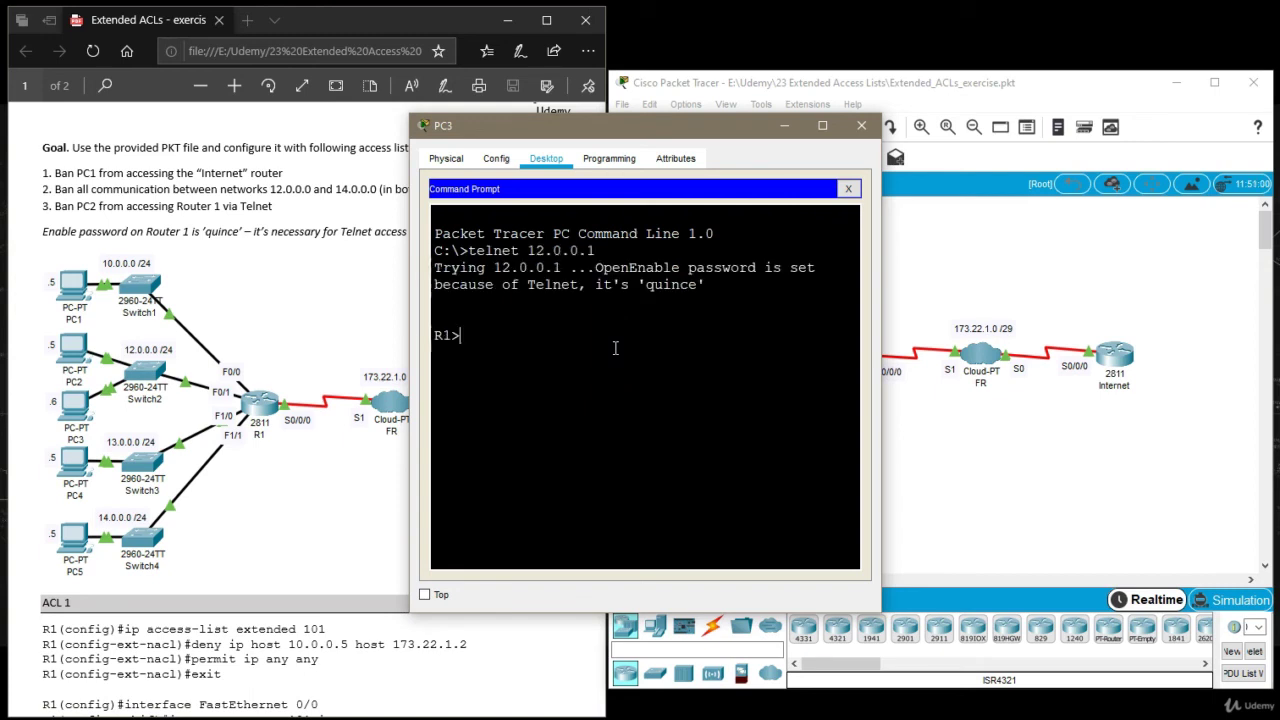
Log in with the line password, abort the stray lookup with Ctrl+Shift+6, and enter enable mode.
text(quince)
key(Return)
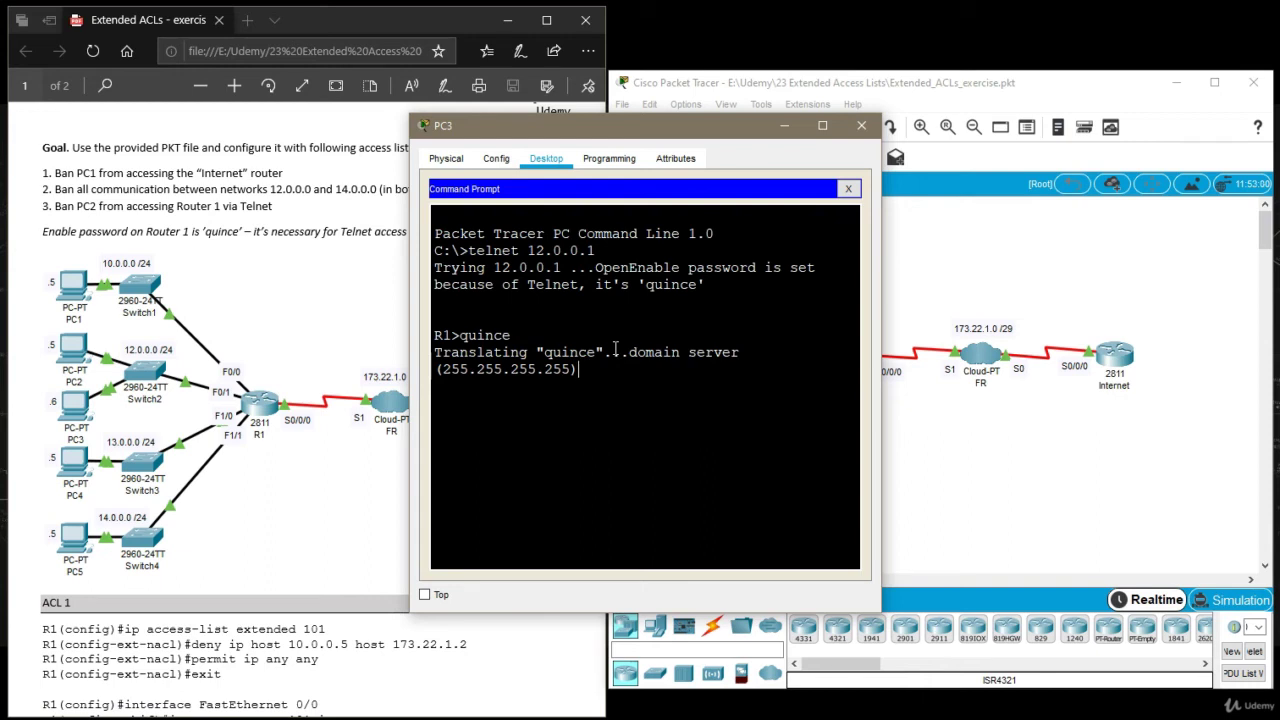
key(ctrl+shift+6)
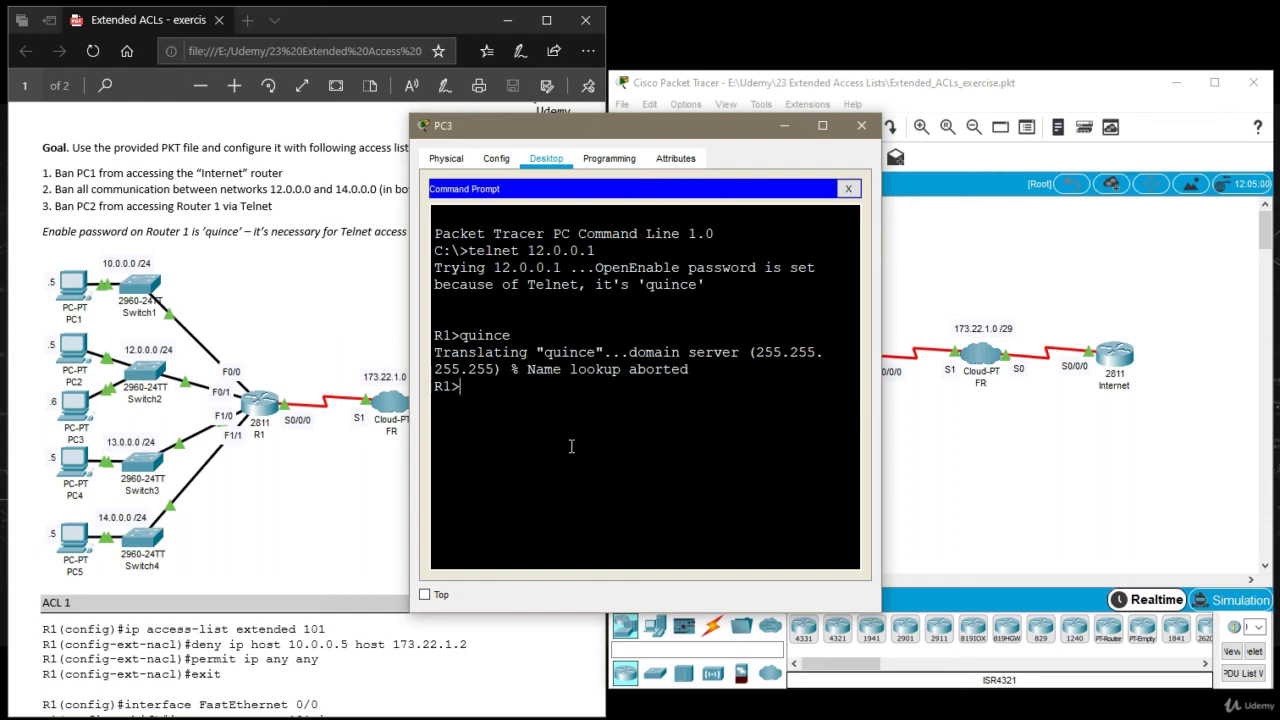
text(en)
key(Return)
key(Return)
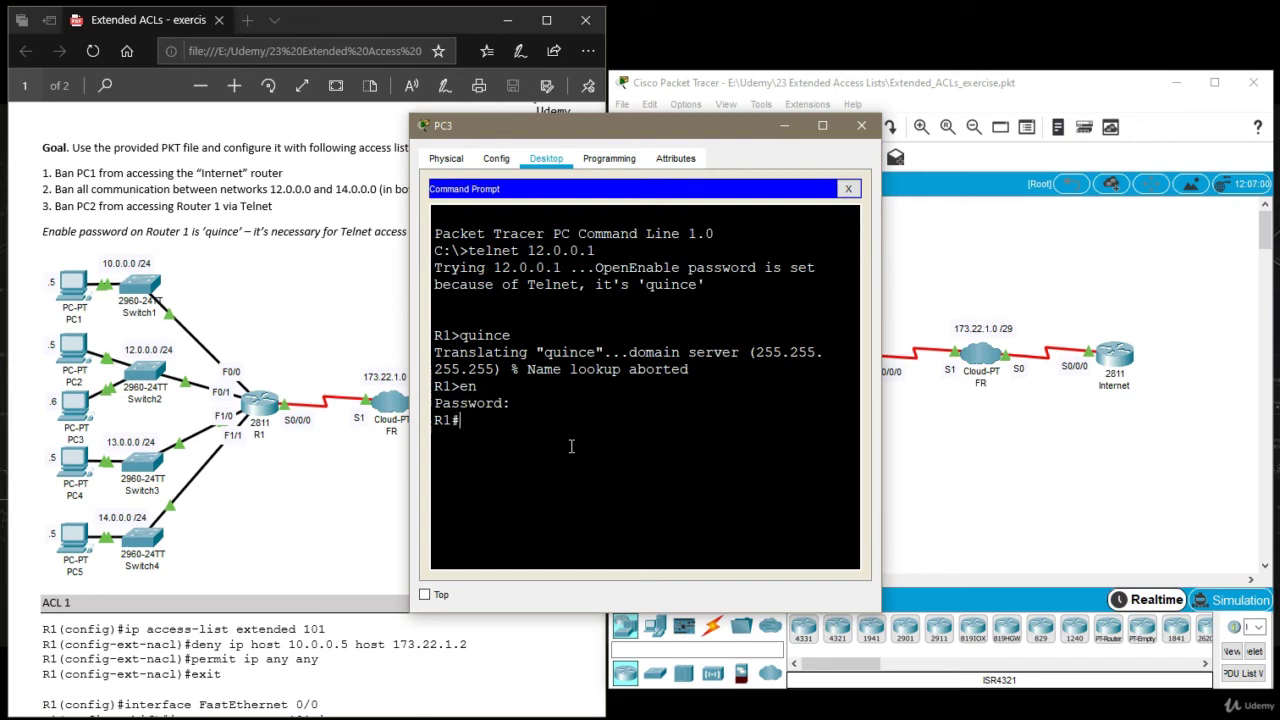
Display R1's running configuration with 'sh run', paging to the end.
text(sh run)
key(Return)
key(space)
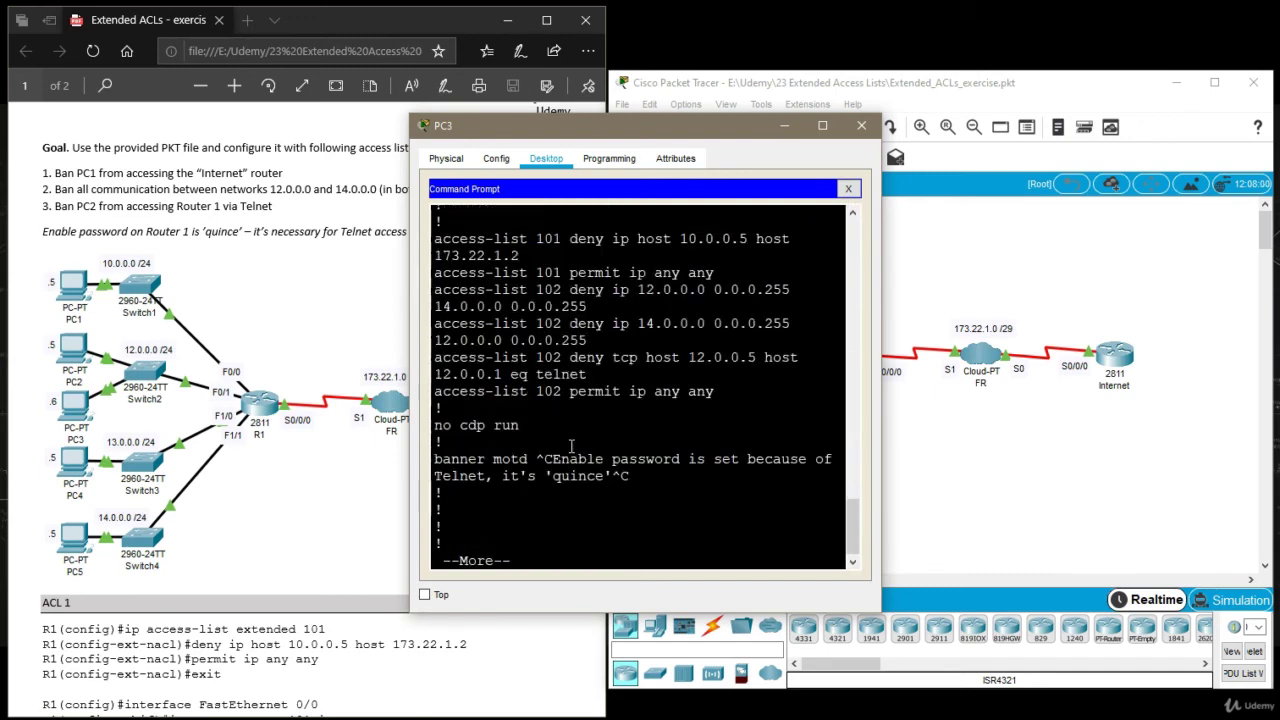
key(space)
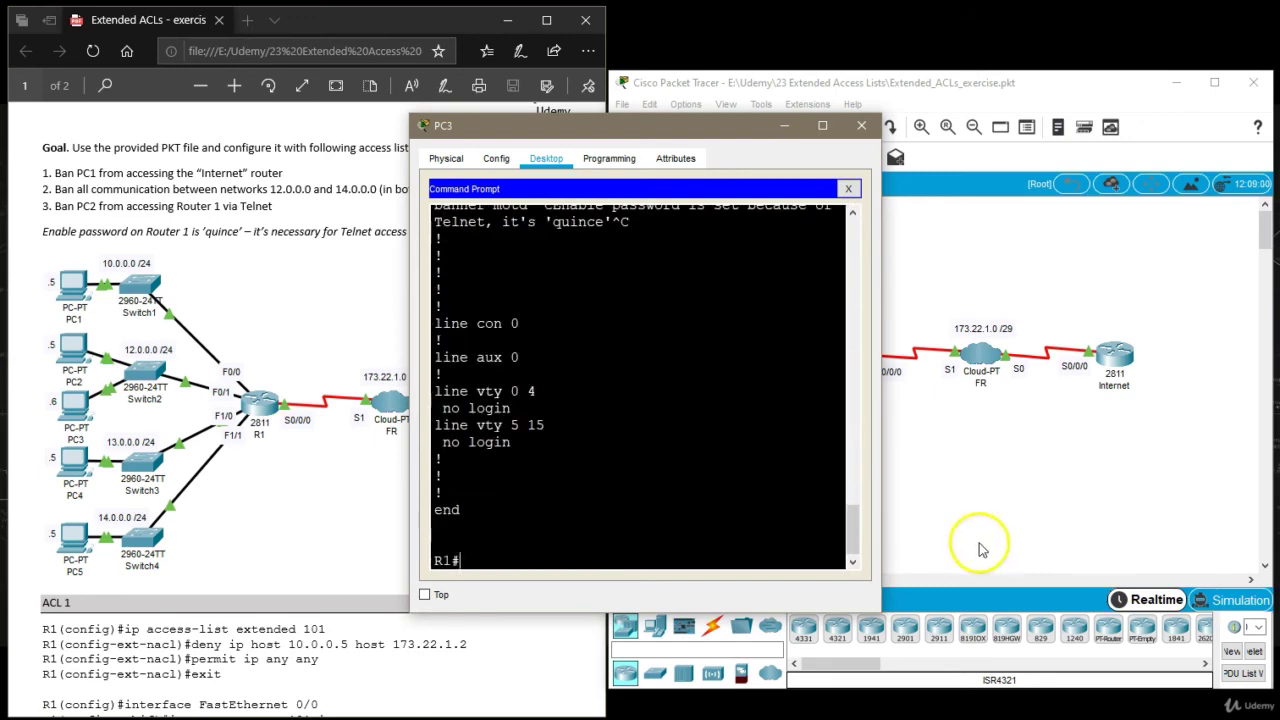
Review the access-list 102 lines in the configuration, then exit the Telnet session.
drag(881, 532, 1108, 538)
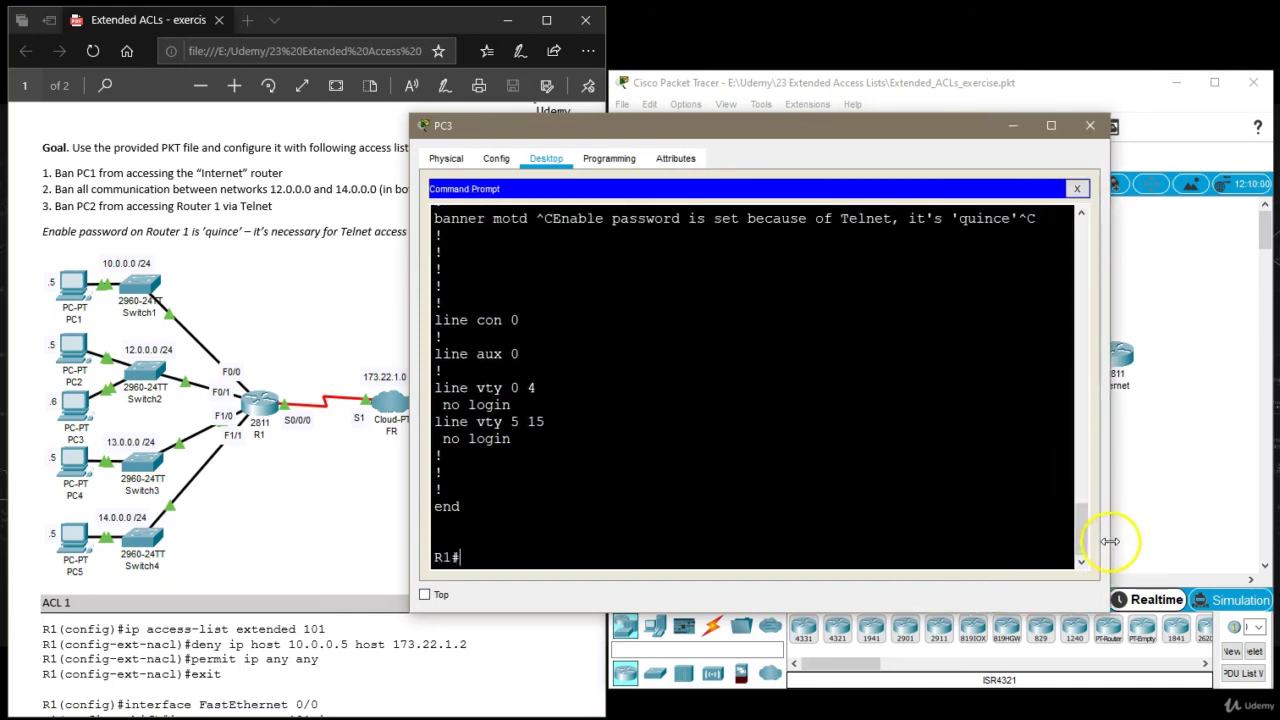
scroll(670, 433, up, 4)
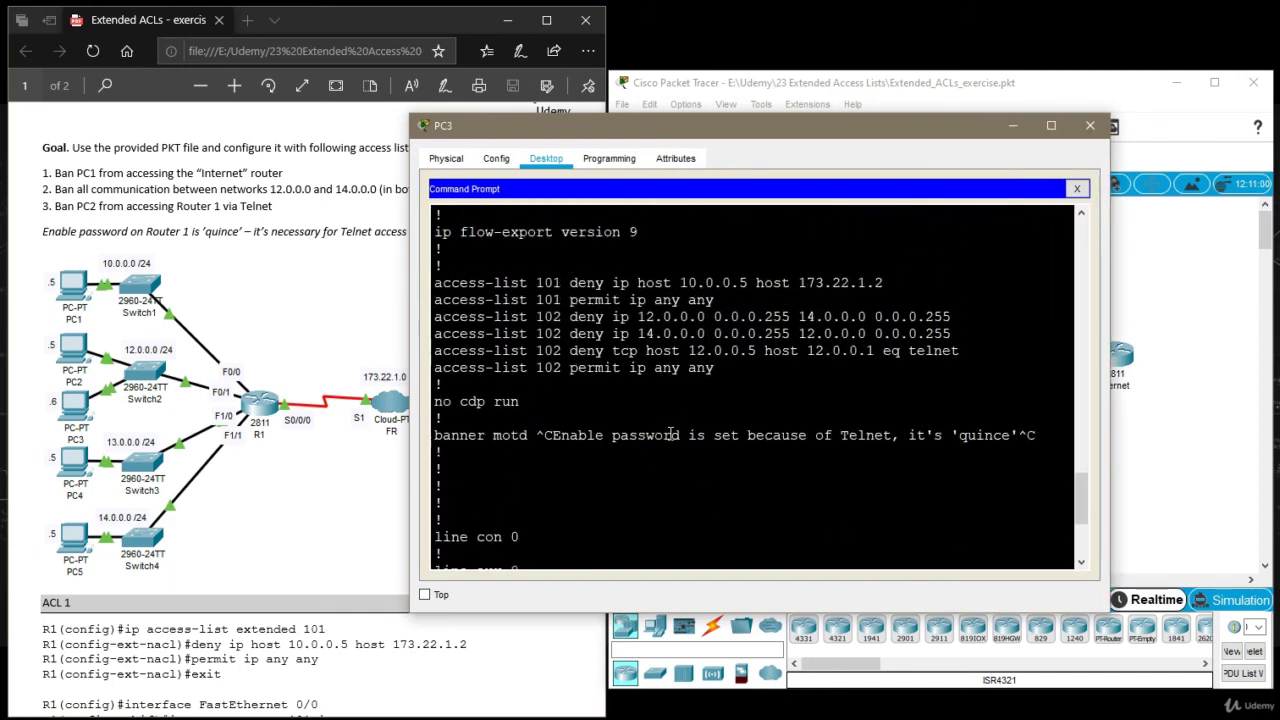
scroll(675, 433, up, 3)
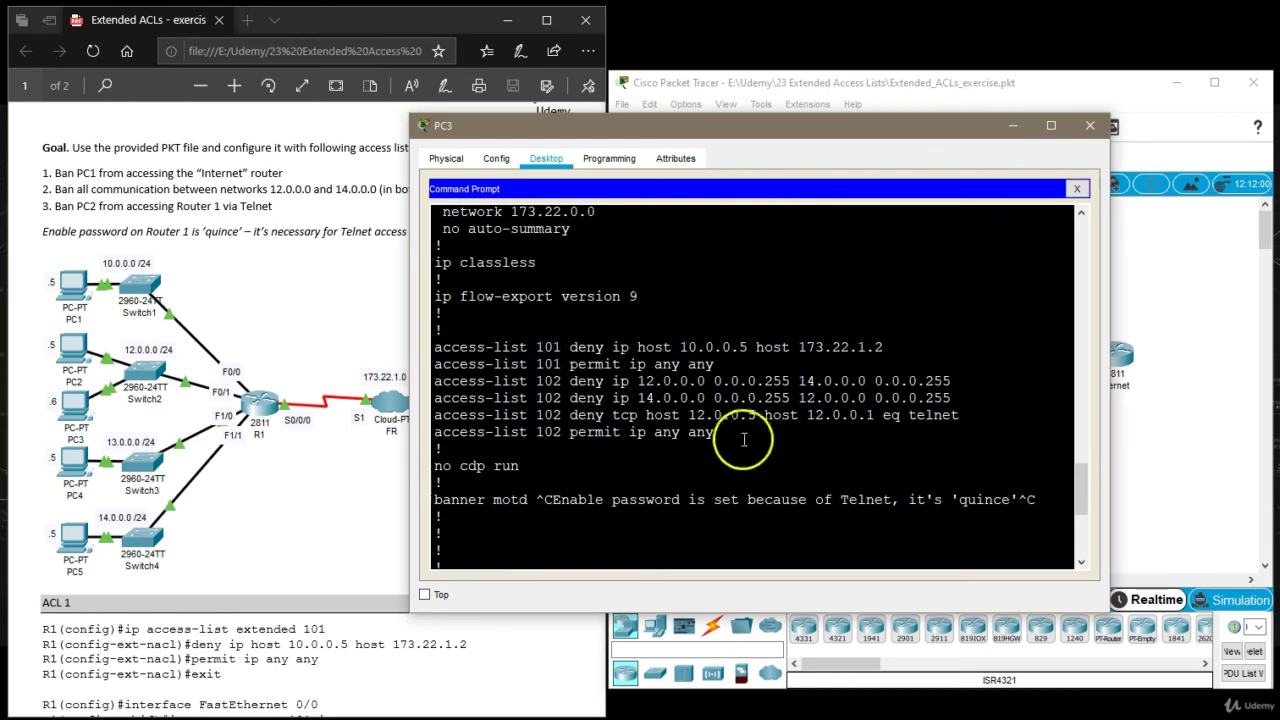
drag(737, 437, 420, 384)
click(586, 391)
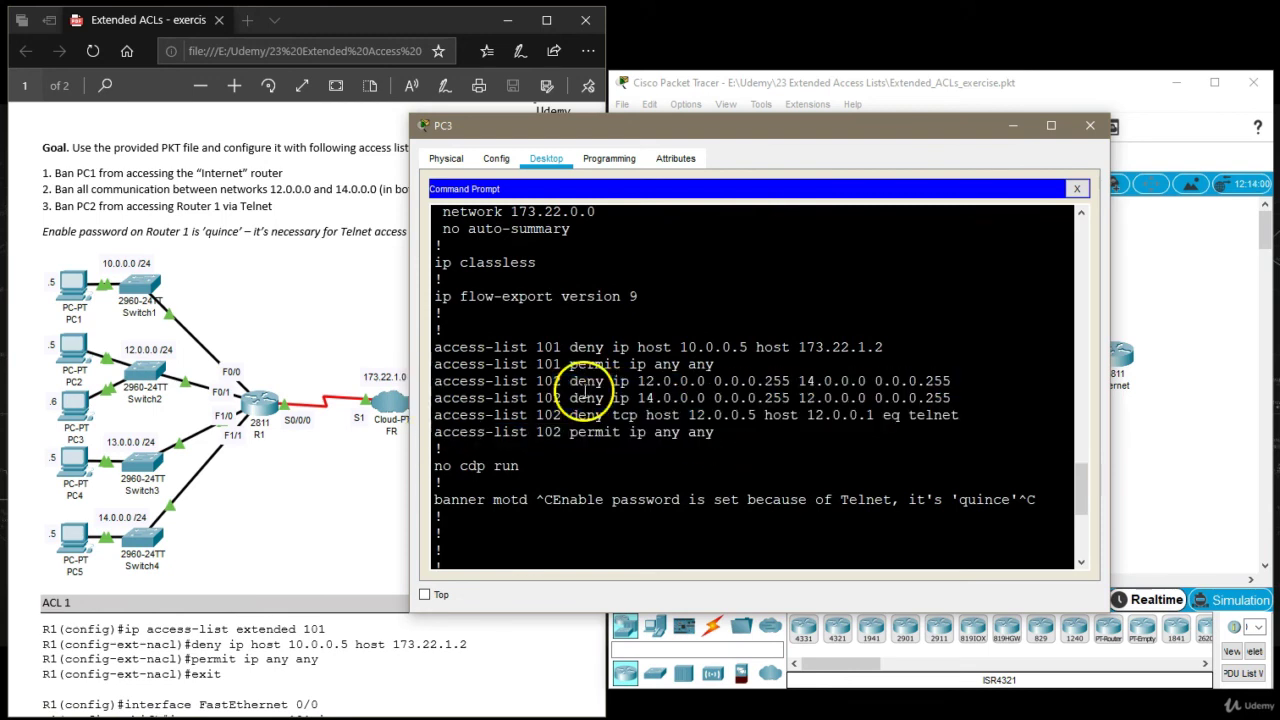
drag(716, 434, 391, 374)
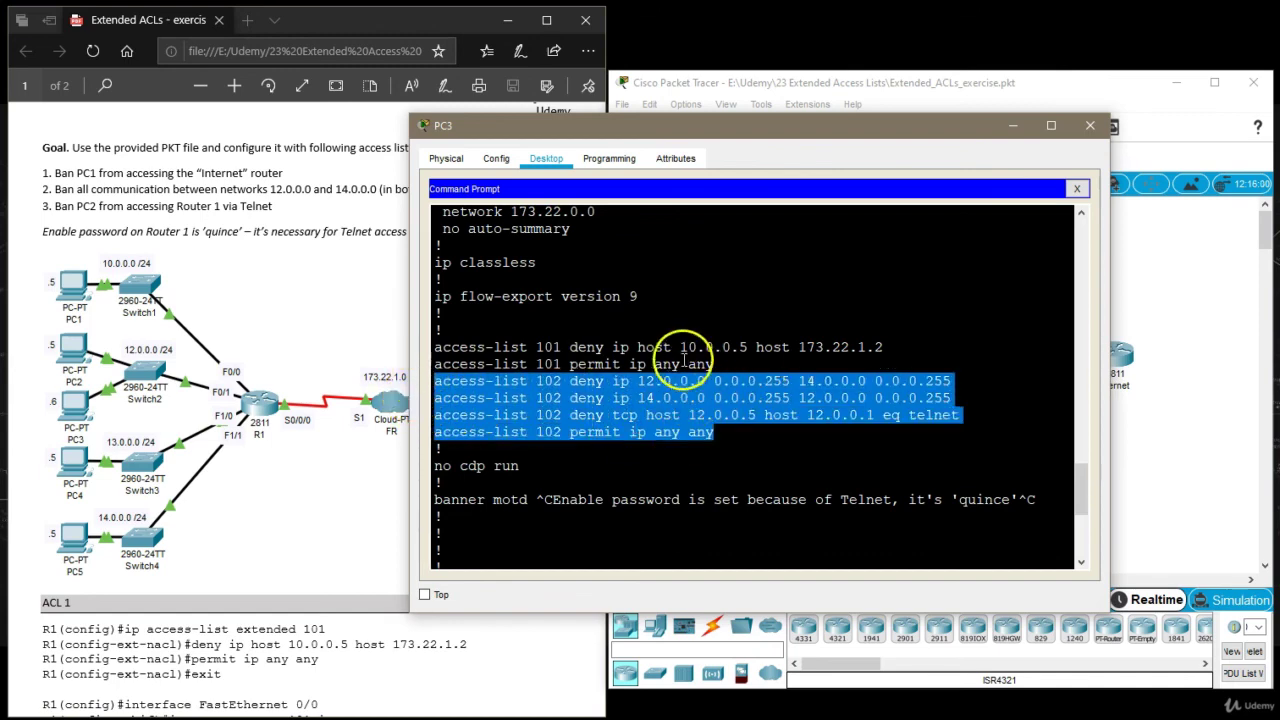
double_click(548, 381)
scroll(555, 420, down, 5)
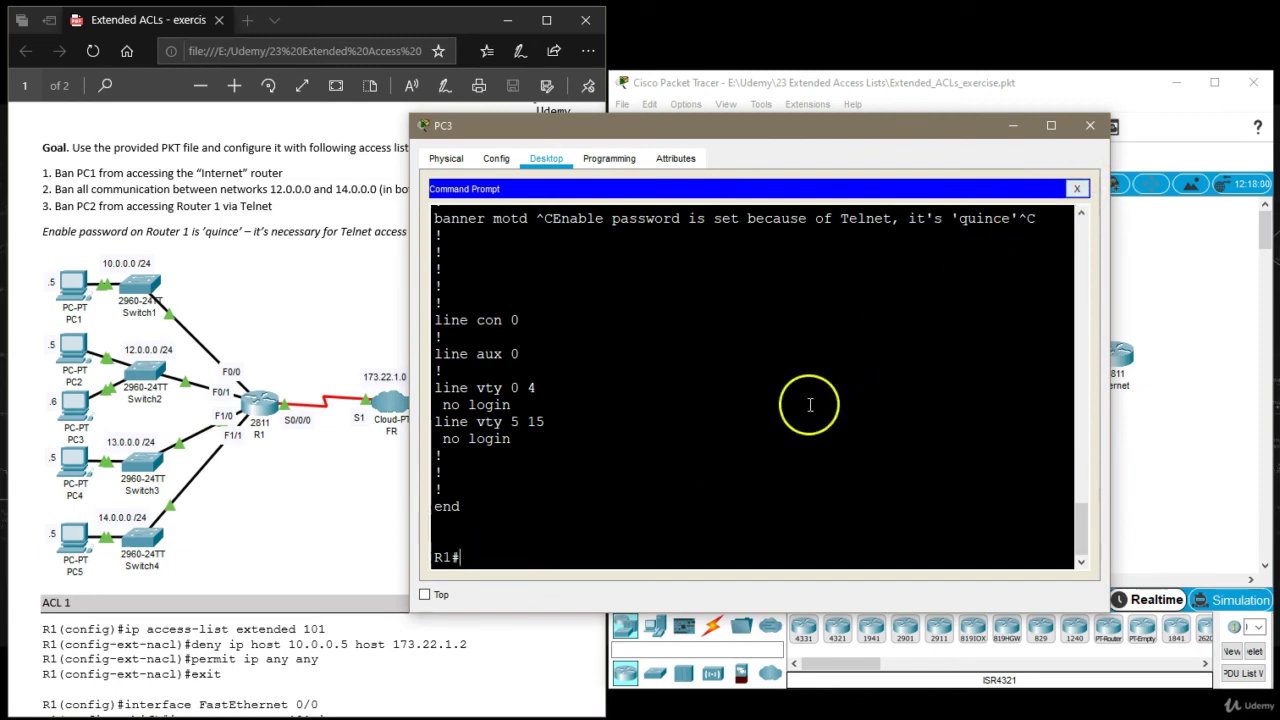
text(exit)
key(Return)
key(Return)
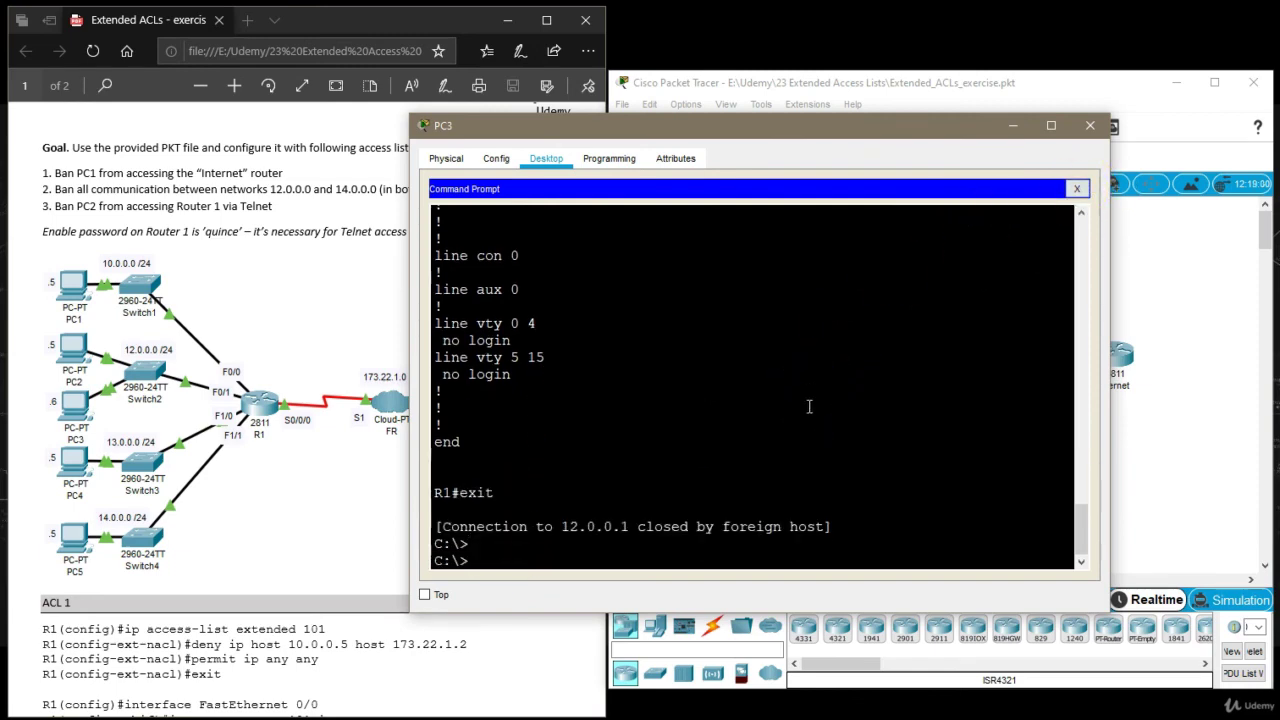
Open PC2's command prompt after glancing at its IP configuration.
click(1090, 125)
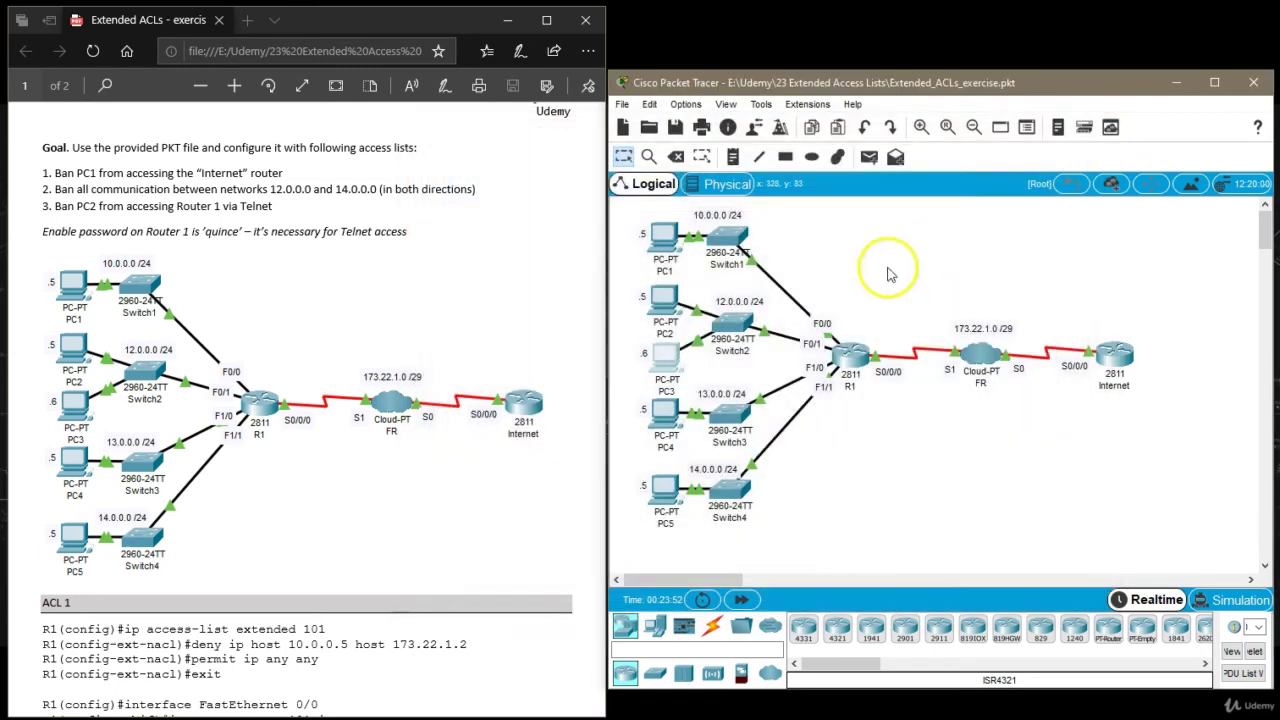
click(665, 294)
click(546, 158)
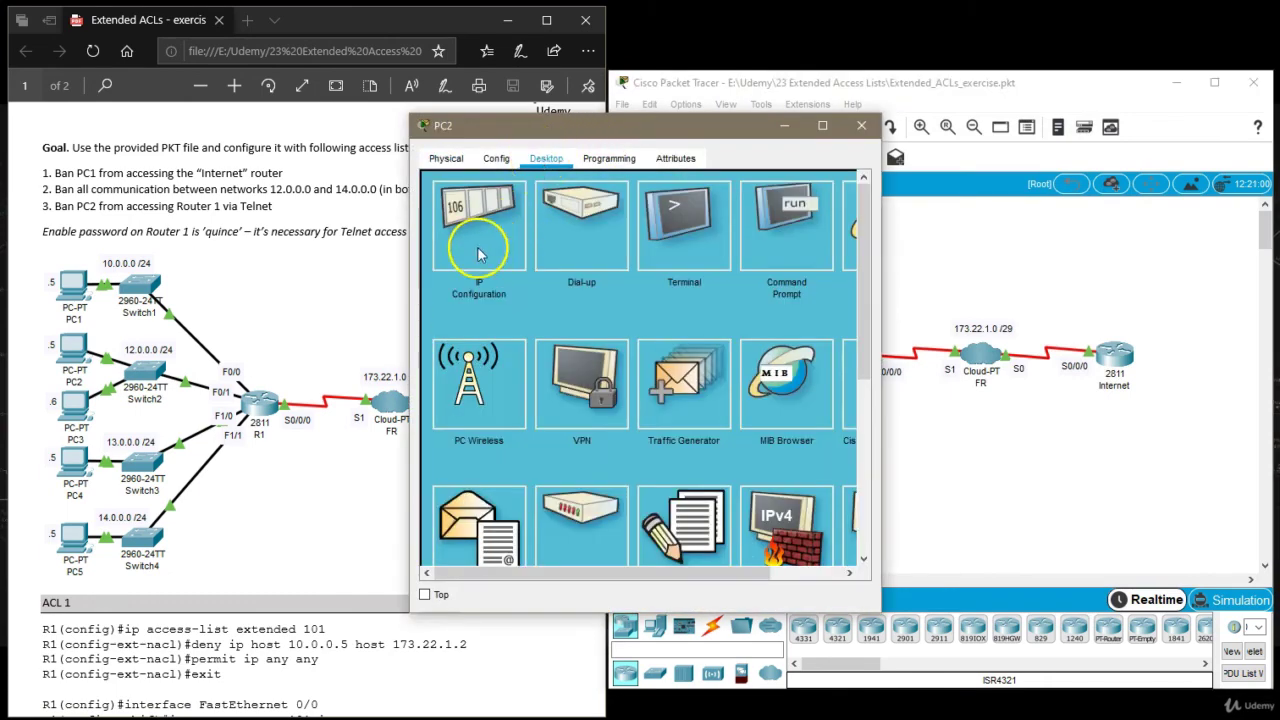
click(478, 253)
click(836, 187)
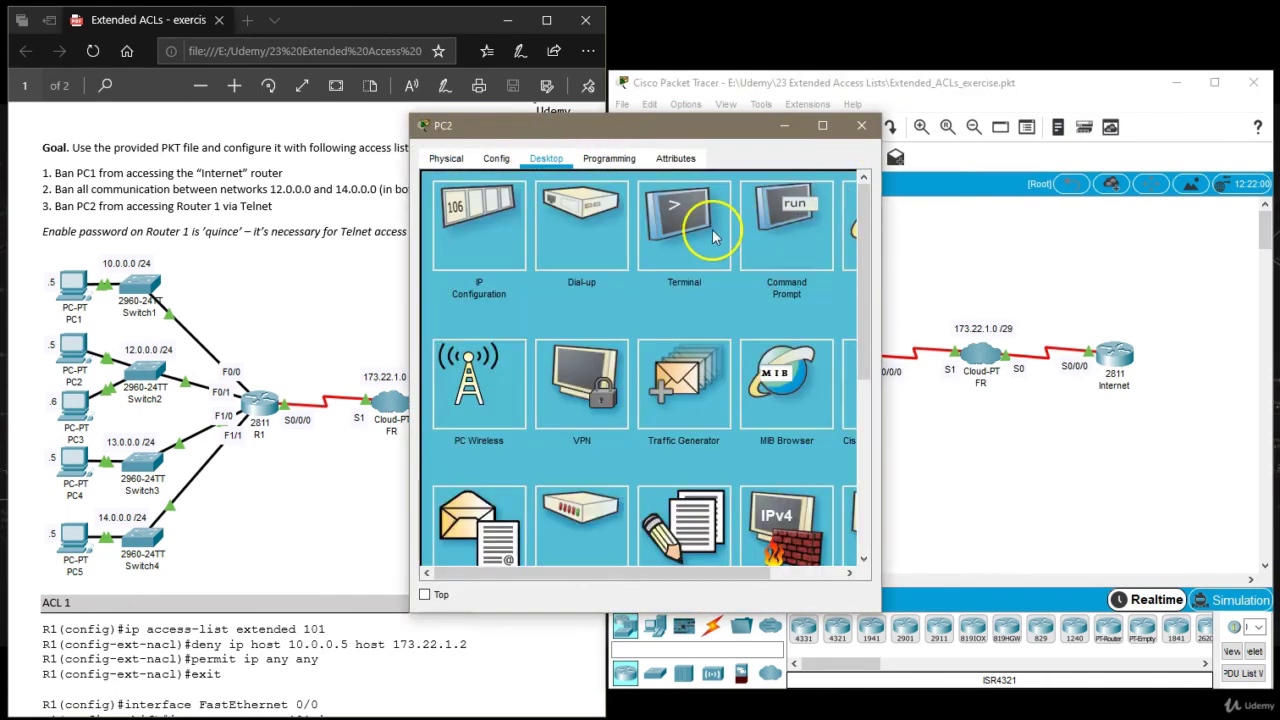
click(776, 226)
Run 'telnet 12.0.0.1' from PC2 and let it time out.
text(telnet)
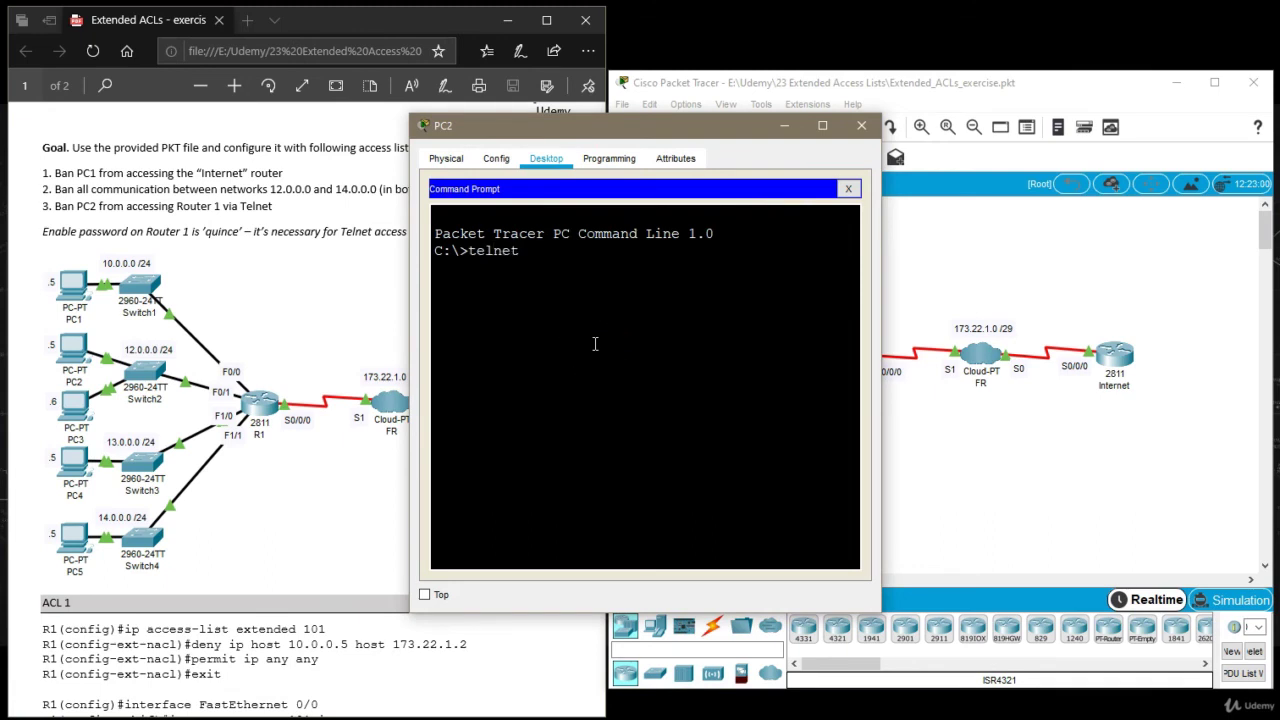
text( 10.)
key(BackSpace)
text(2.0.0.1)
key(Return)
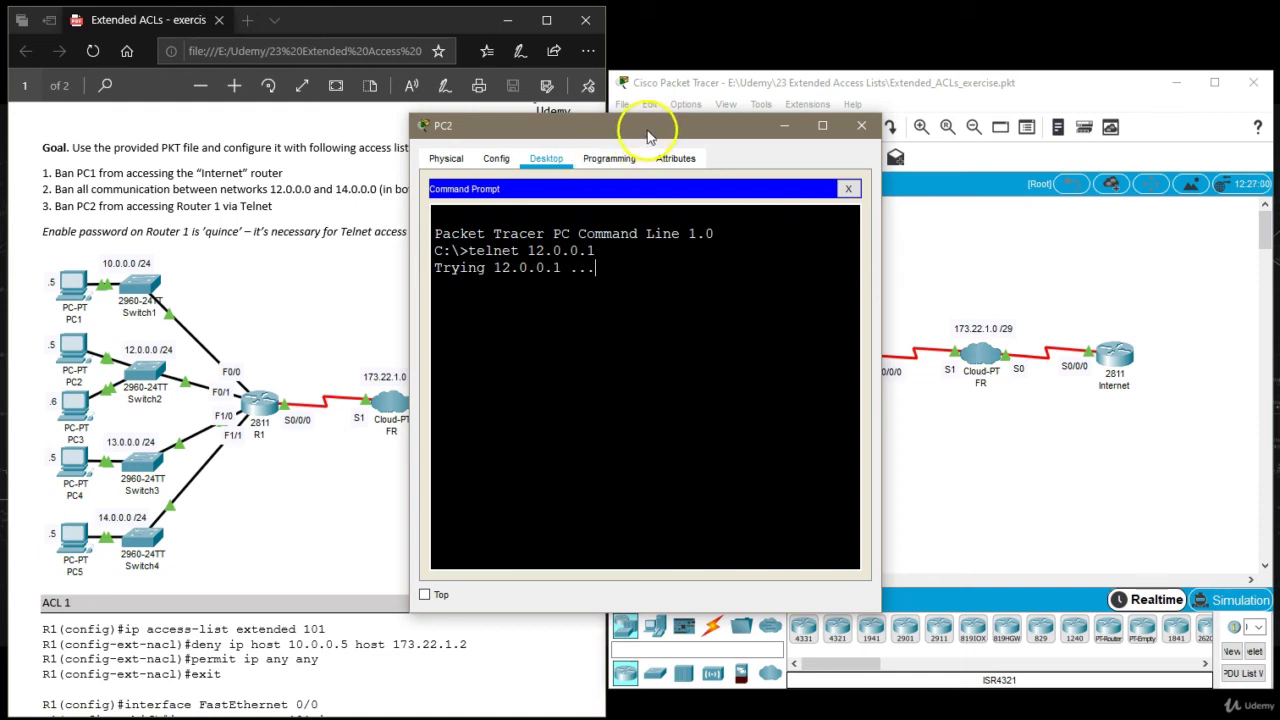
drag(646, 128, 254, 115)
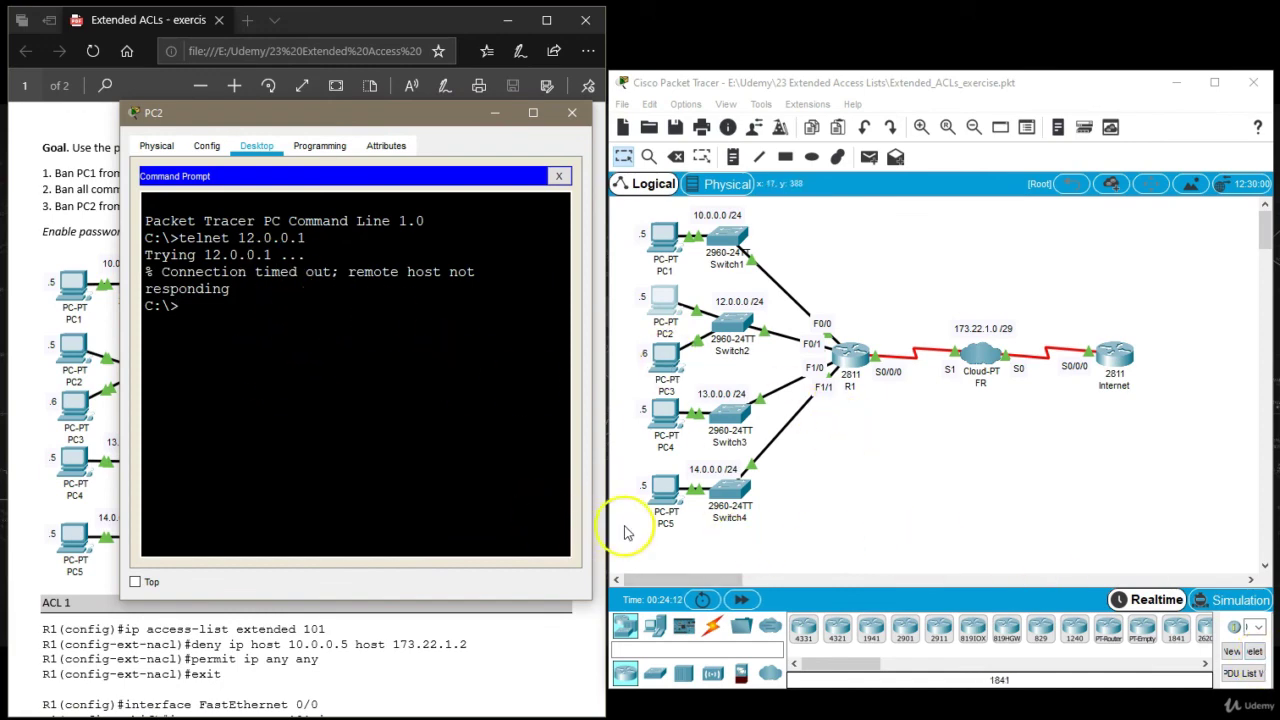
Switch to Simulation mode and rerun PC2's telnet to 12.0.0.1.
drag(608, 530, 352, 503)
click(1234, 600)
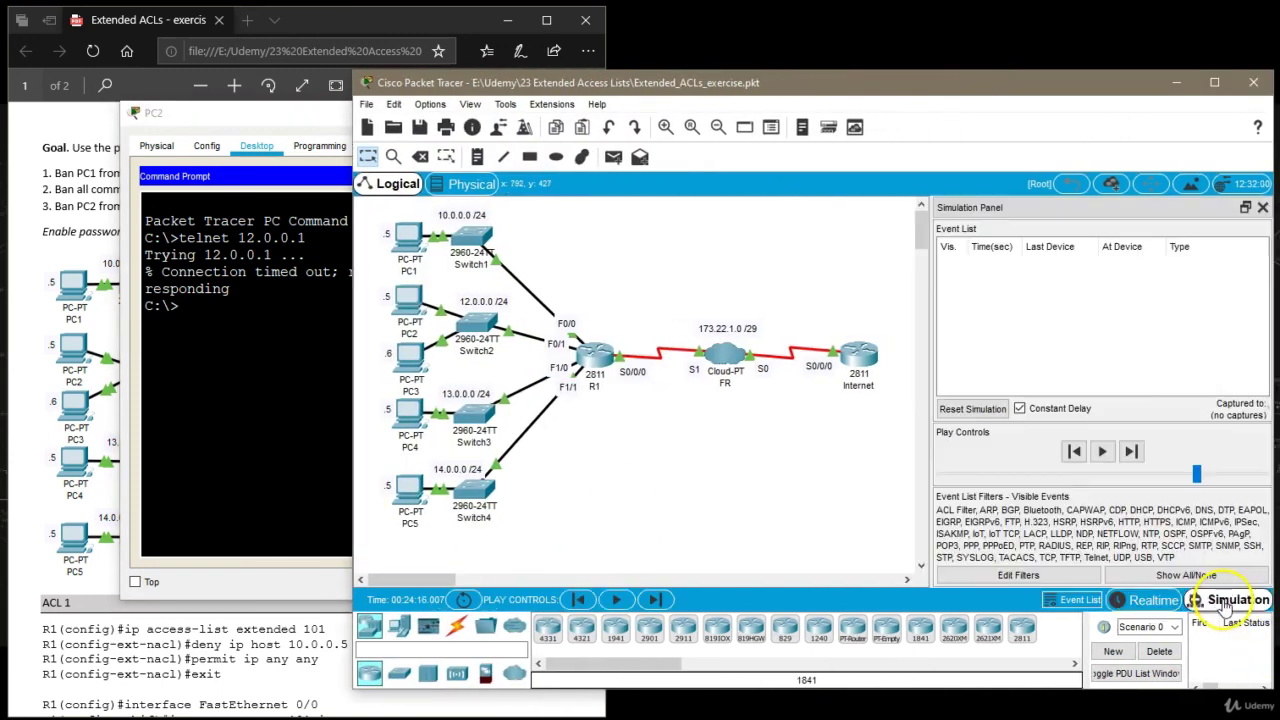
click(306, 385)
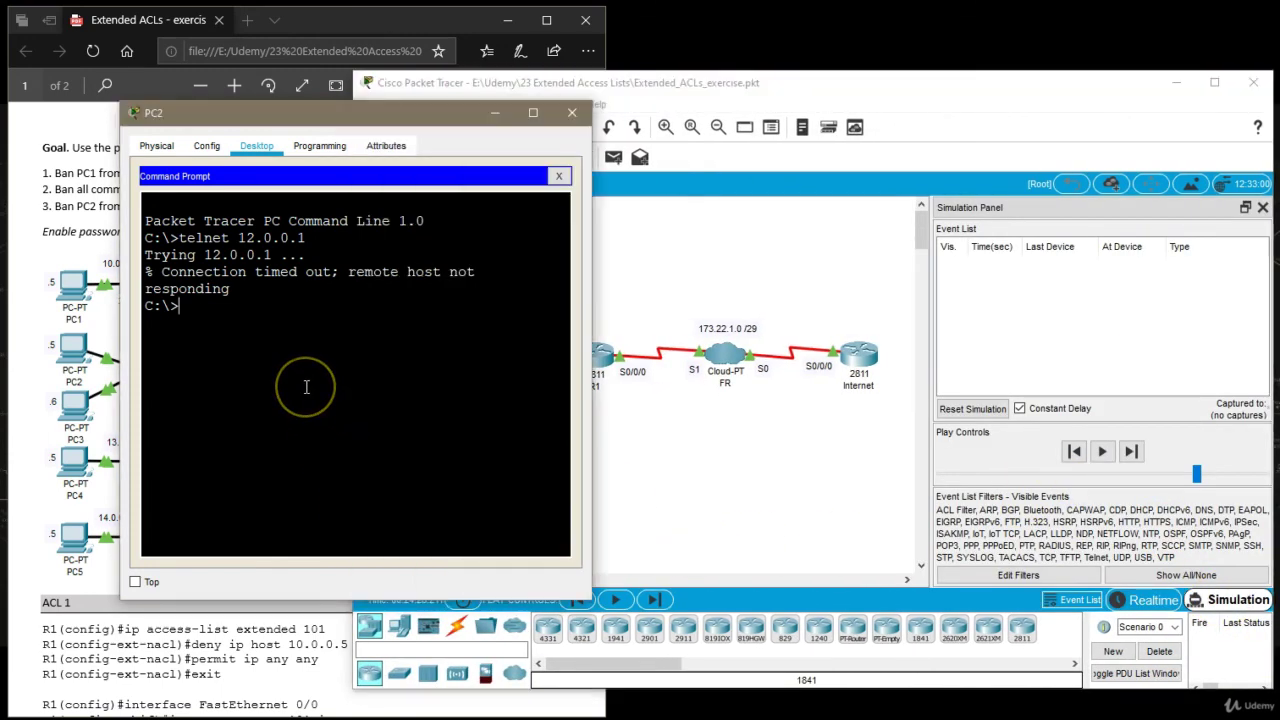
key(Up)
key(Return)
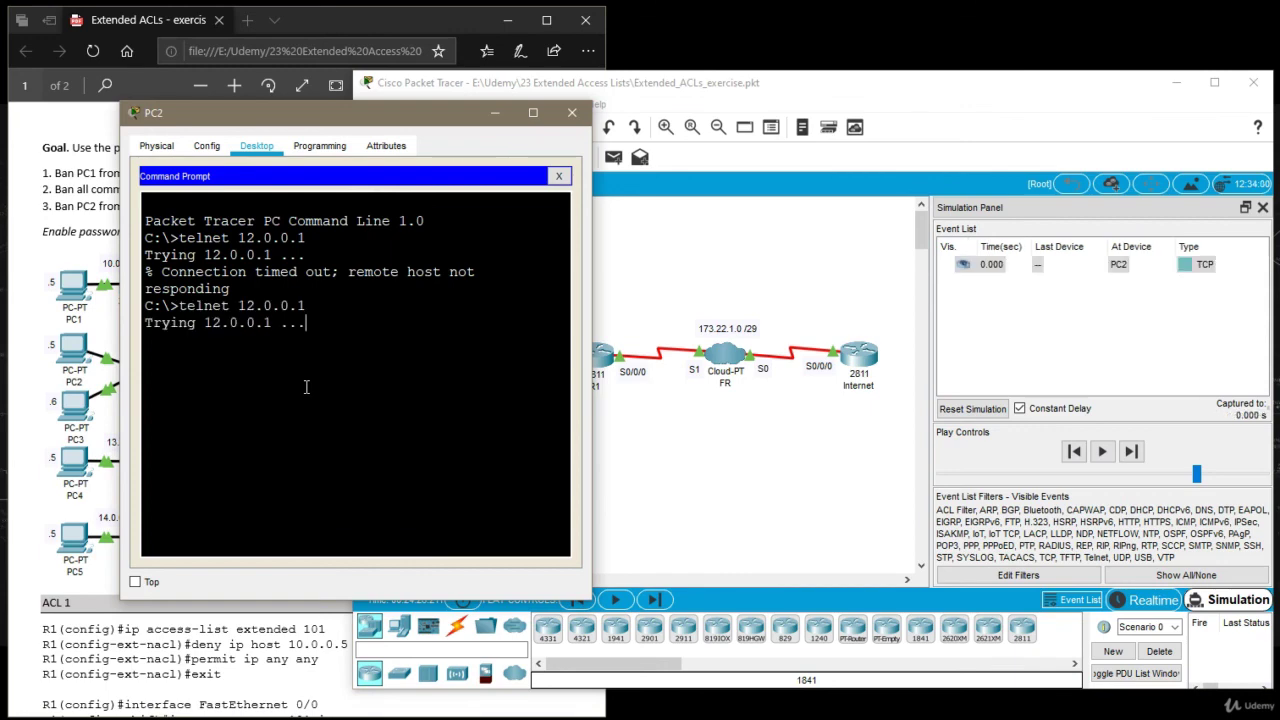
Step the Telnet packet to R1, inspect its ACL 102 drop, and return to Realtime.
click(1131, 451)
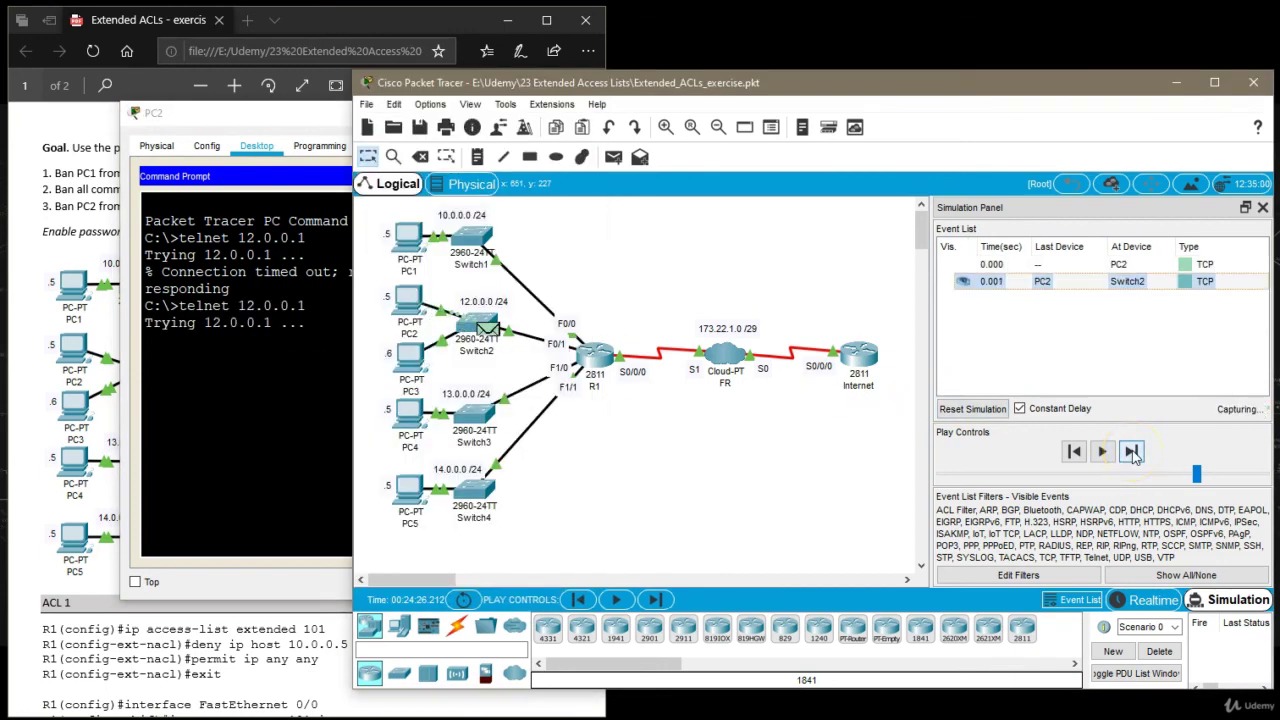
click(1131, 452)
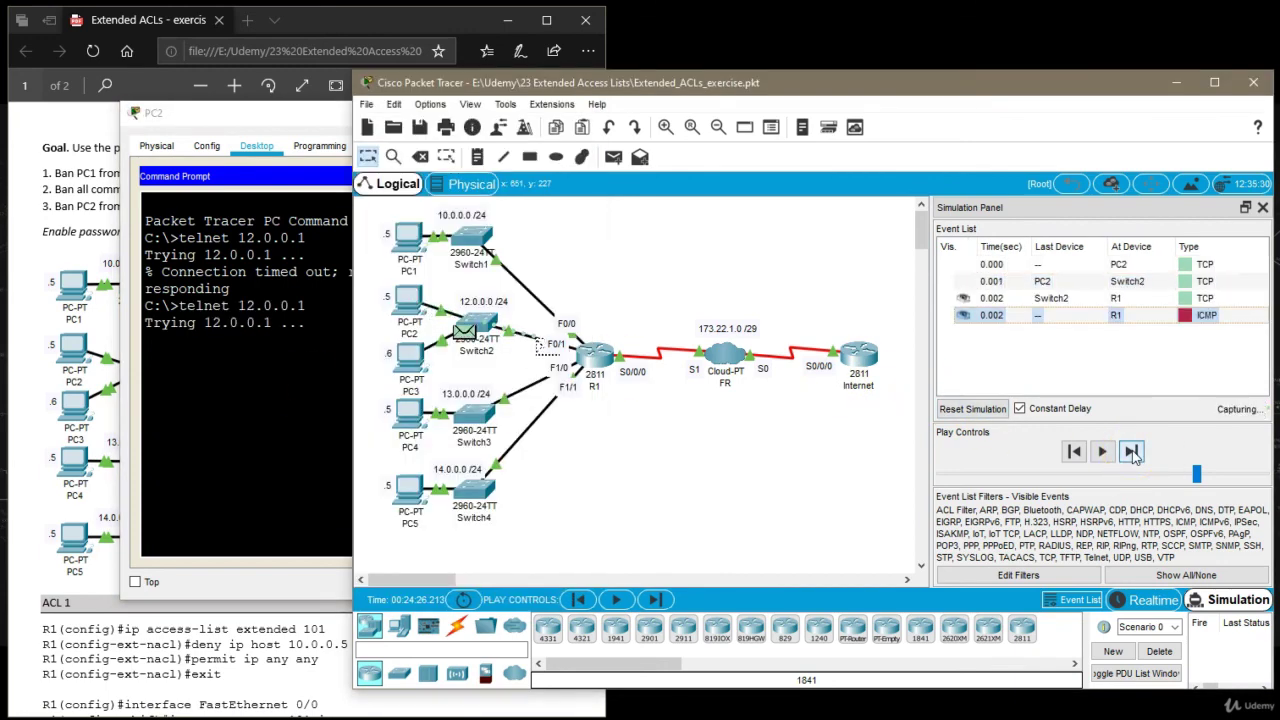
click(603, 358)
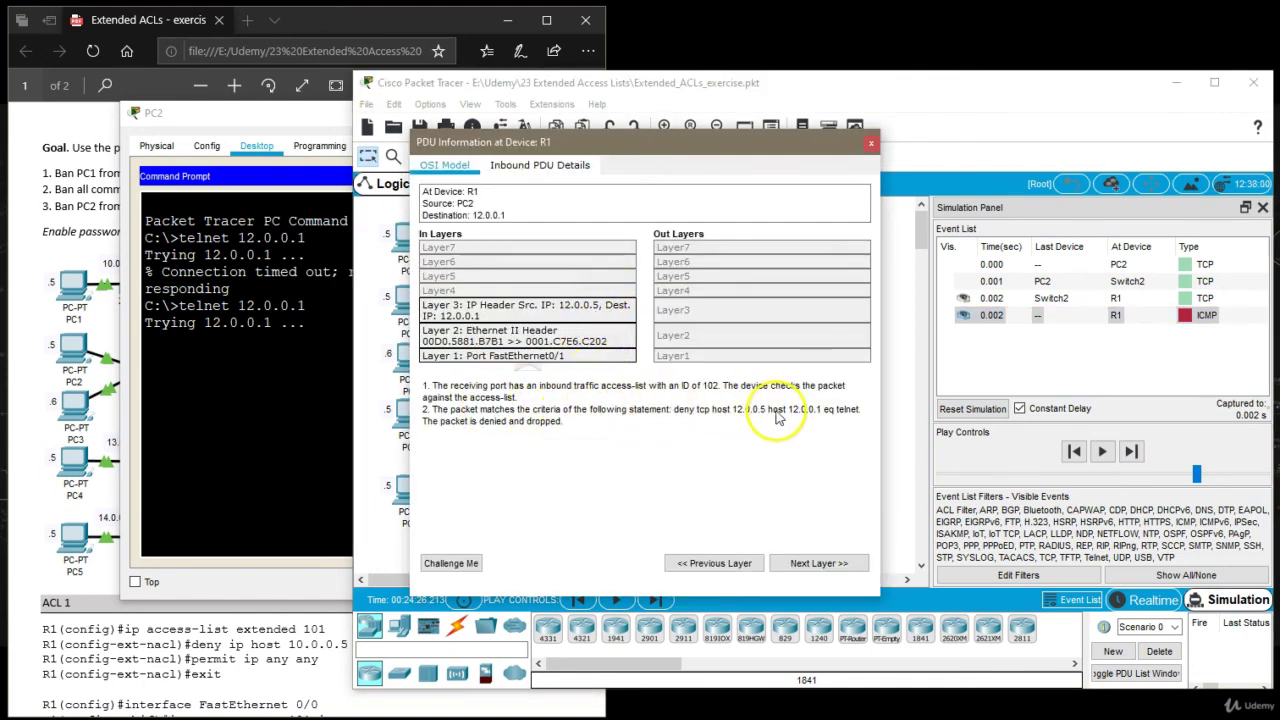
click(871, 143)
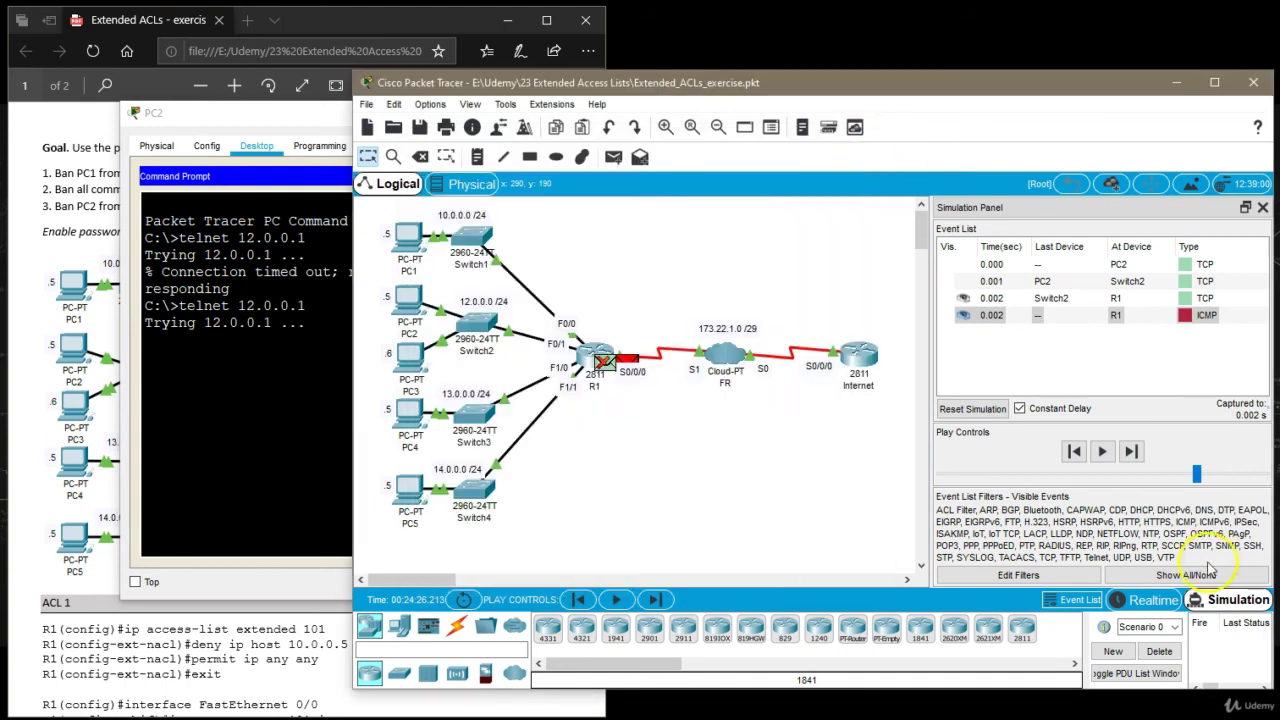
click(1148, 603)
Narrow Packet Tracer beside the PDF and close PC2's command-prompt window.
drag(352, 402, 569, 440)
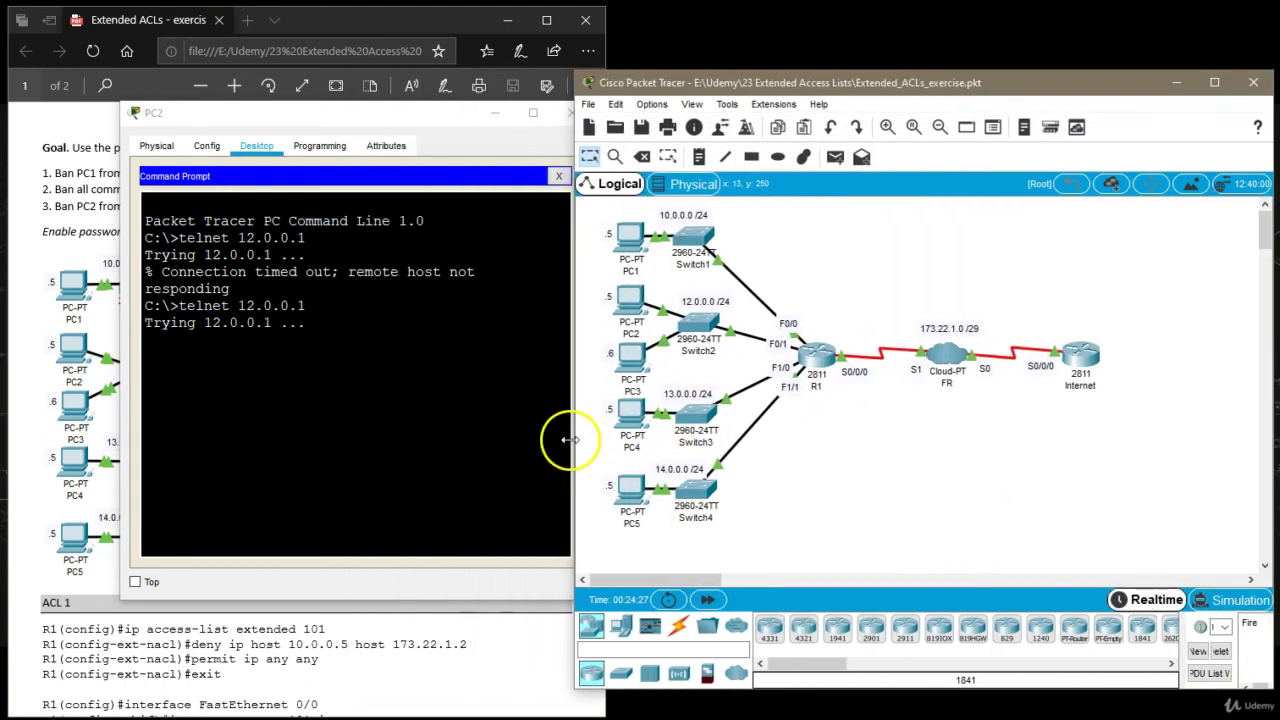
click(560, 113)
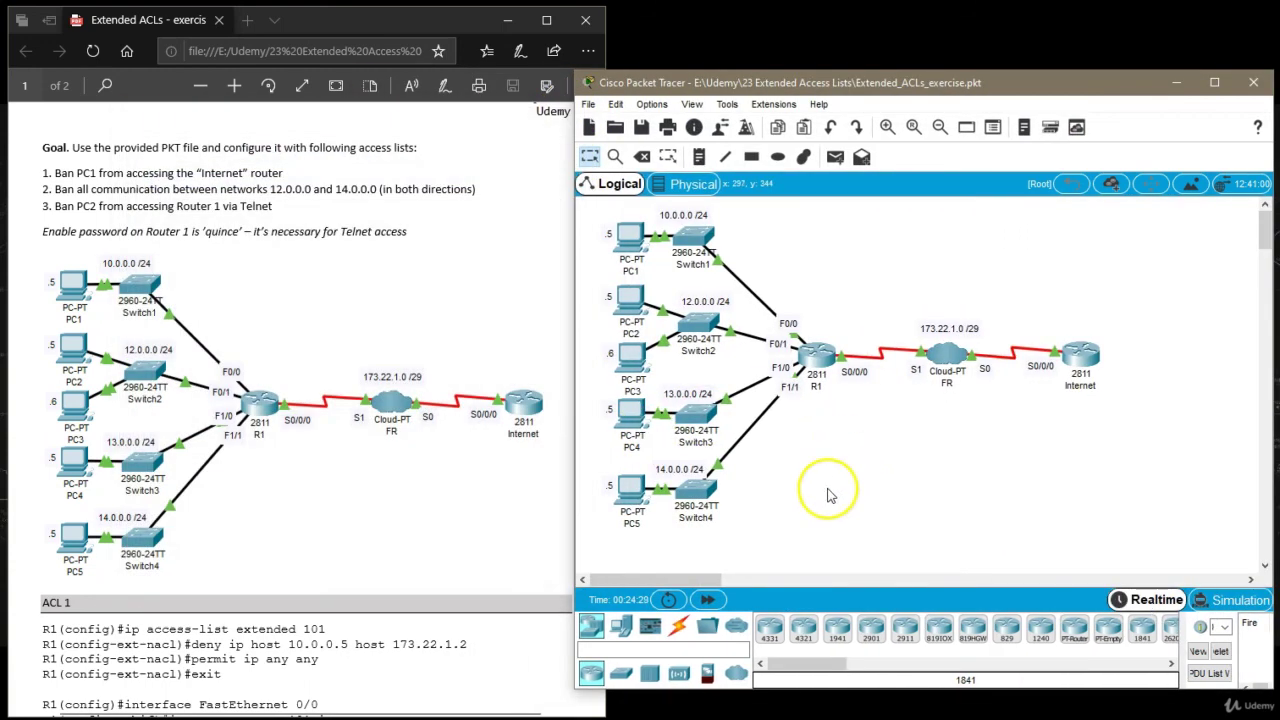